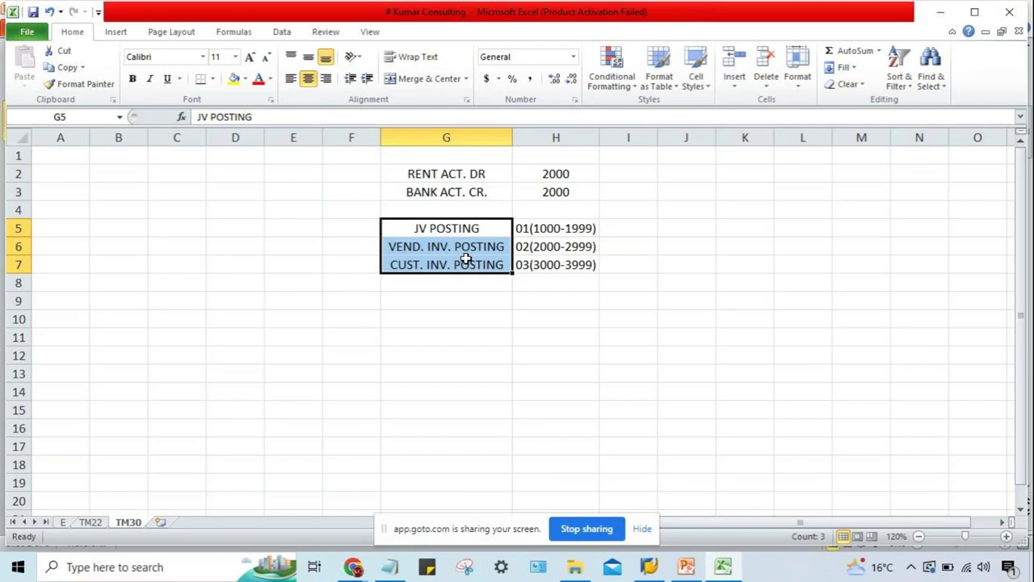
pyautogui.click(466, 260)
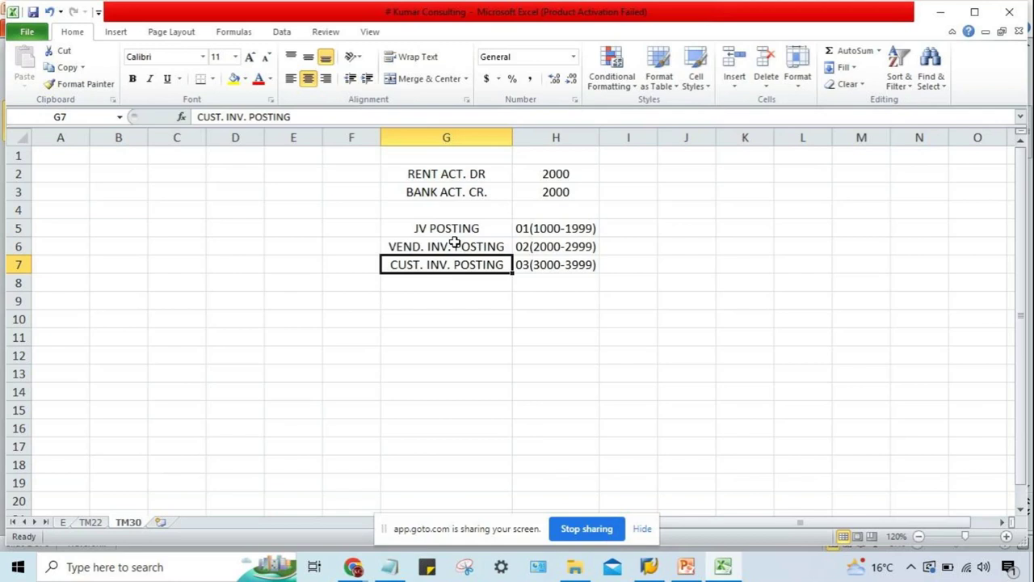
pyautogui.click(443, 229)
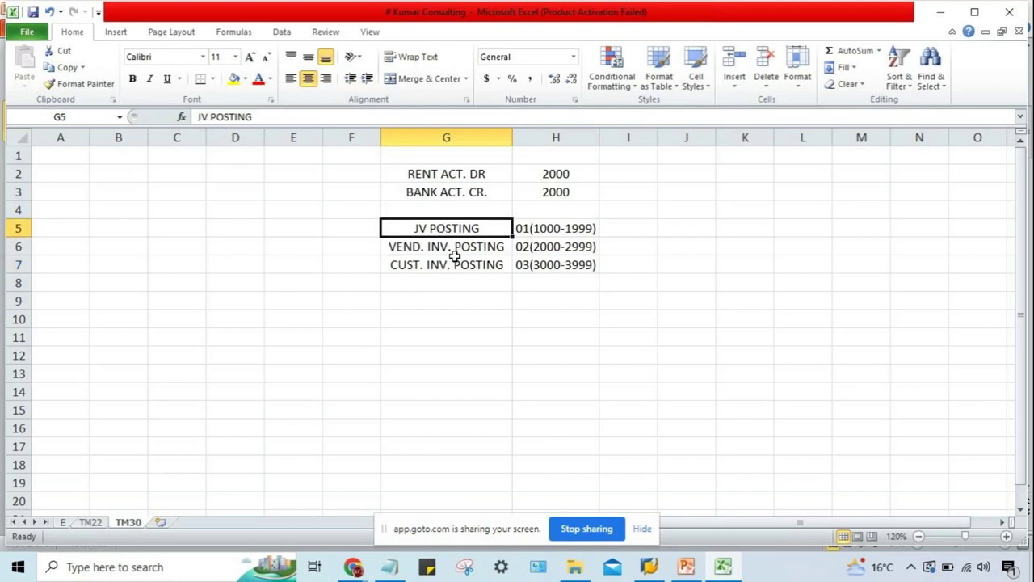
pyautogui.click(456, 265)
pyautogui.click(452, 245)
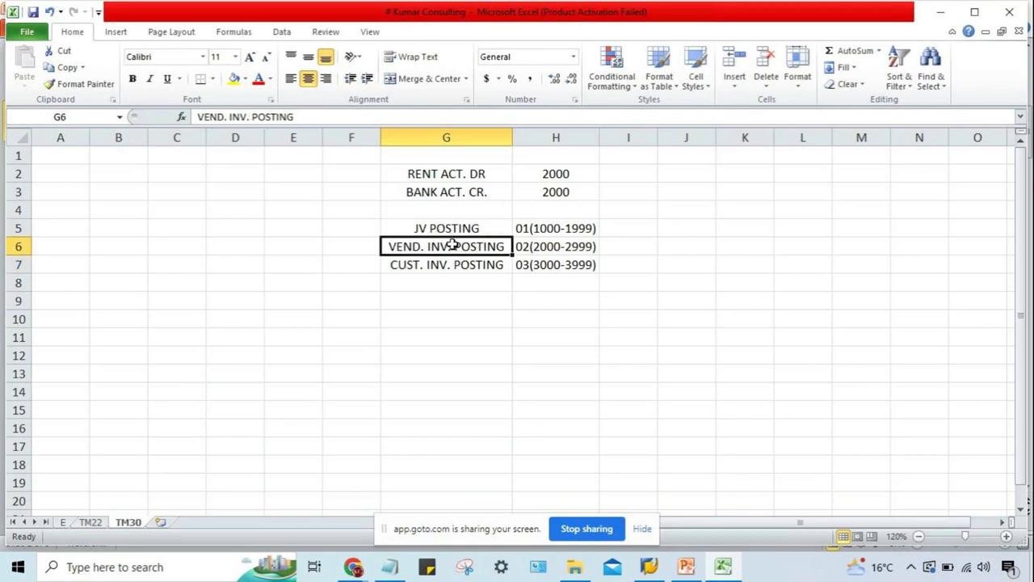
pyautogui.click(456, 266)
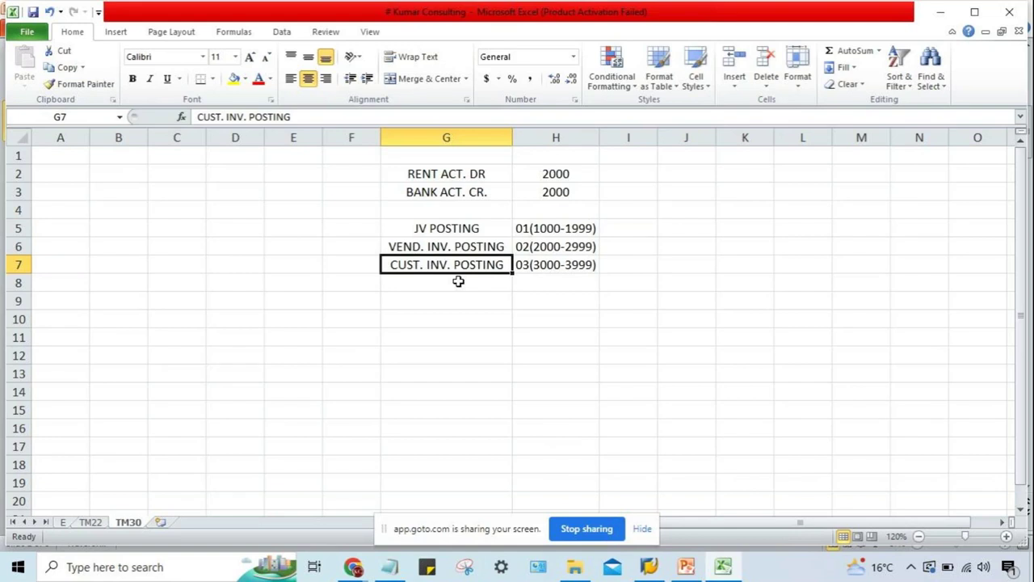
pyautogui.click(350, 233)
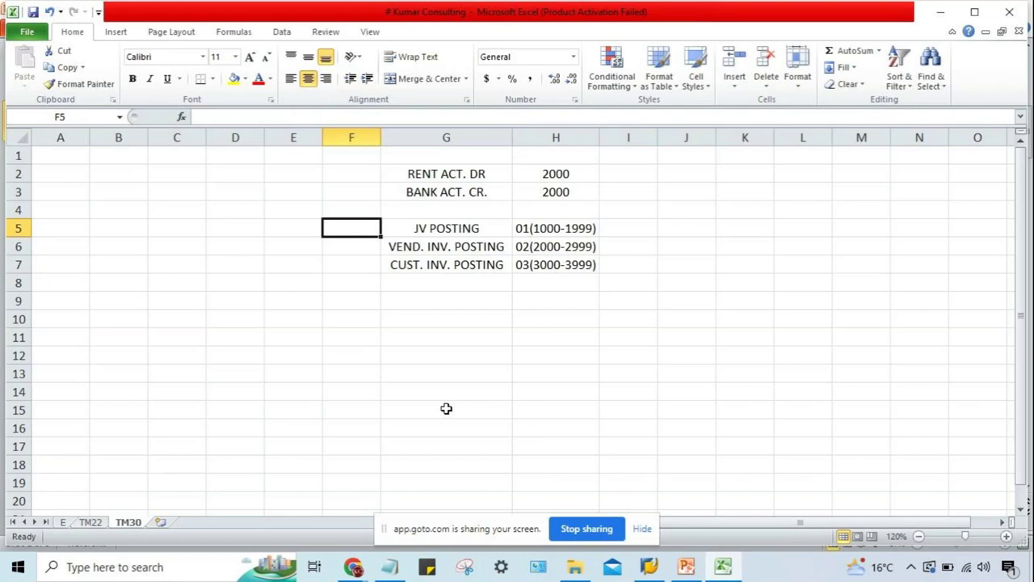
pyautogui.write('SA')
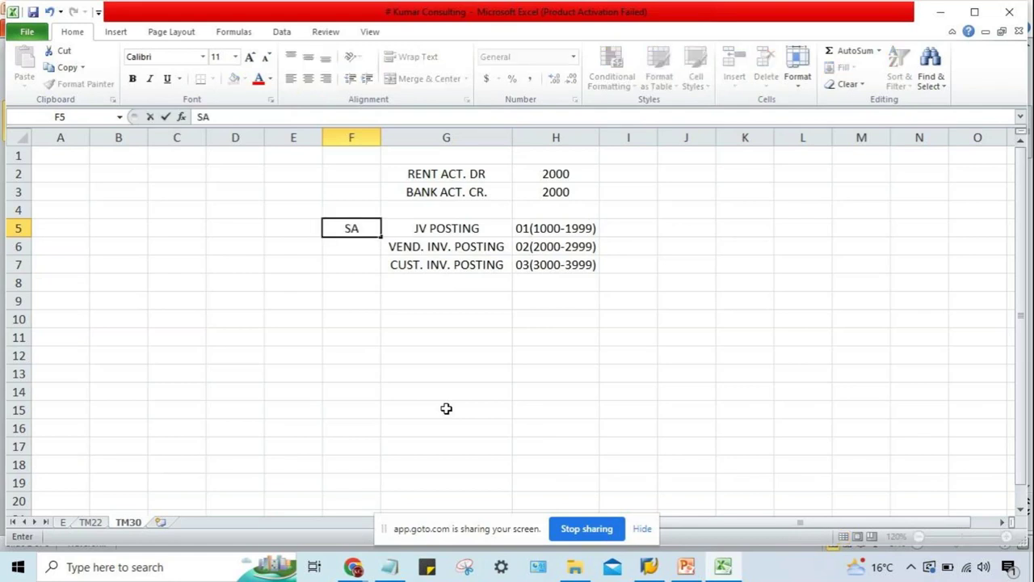
# Enter document types SA, KR and DR in cells F5:F7, then select the three codes.
pyautogui.press('Return')
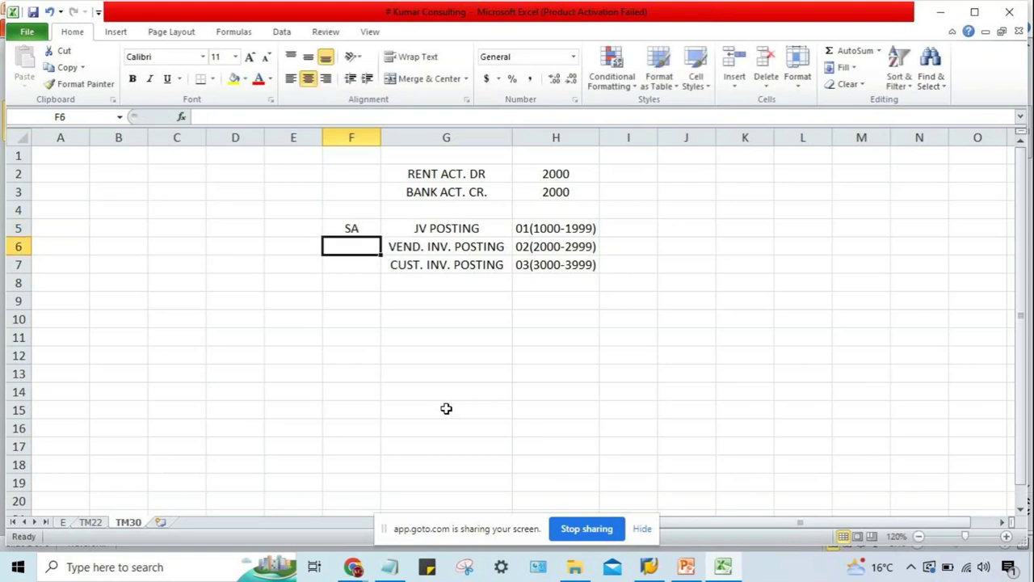
pyautogui.click(434, 230)
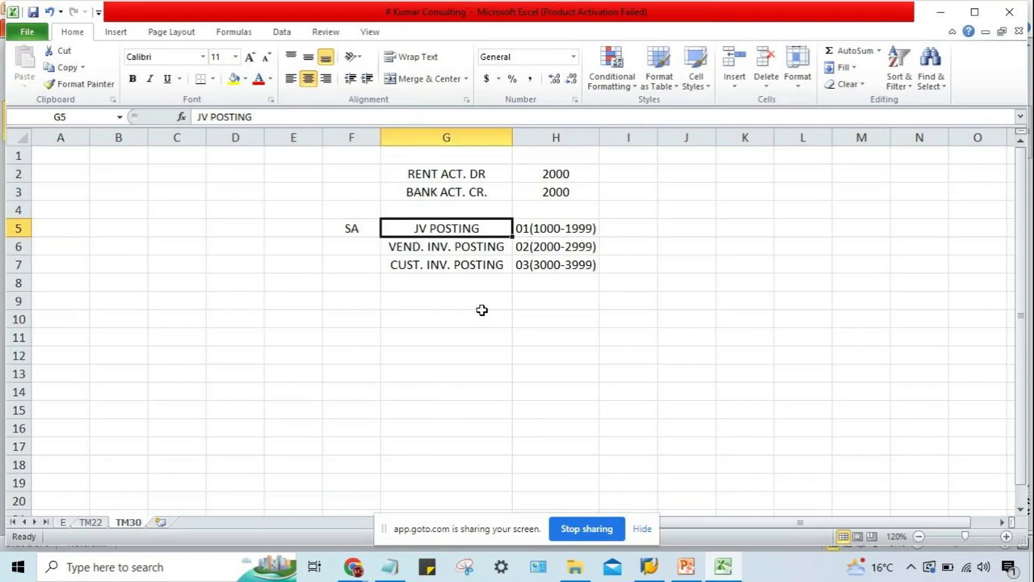
pyautogui.press('Left')
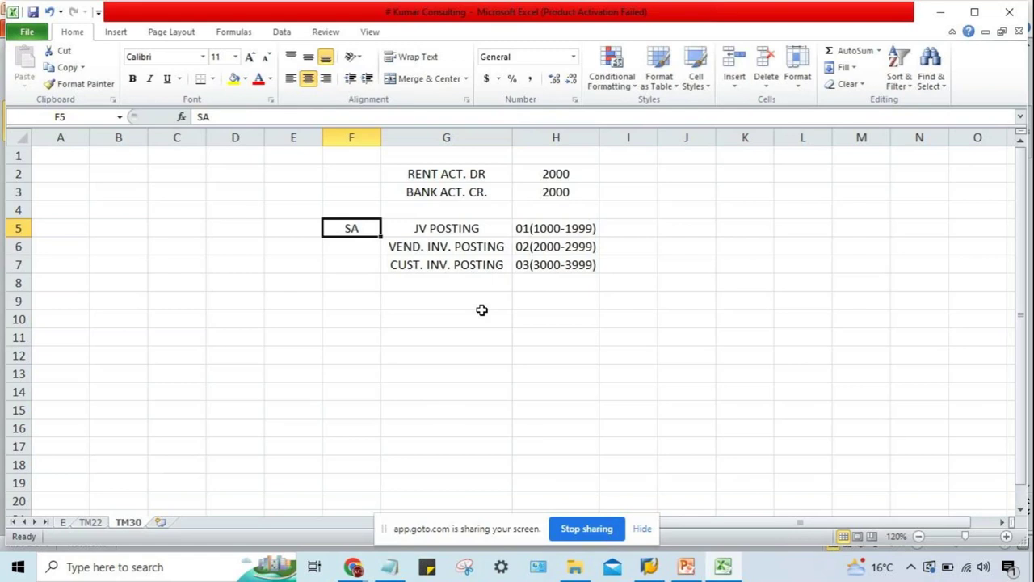
pyautogui.press('Down')
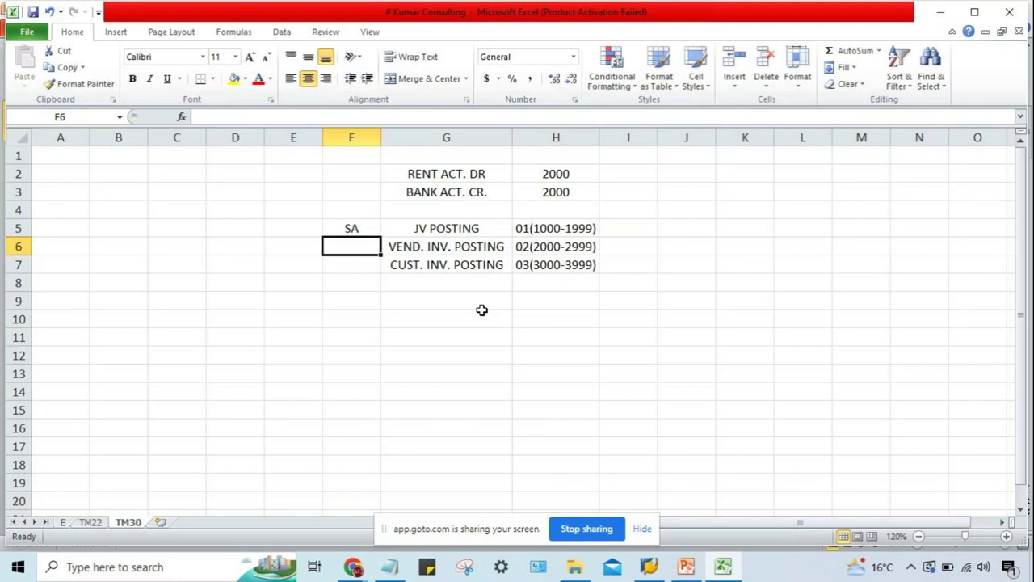
pyautogui.write('KR')
pyautogui.press('Return')
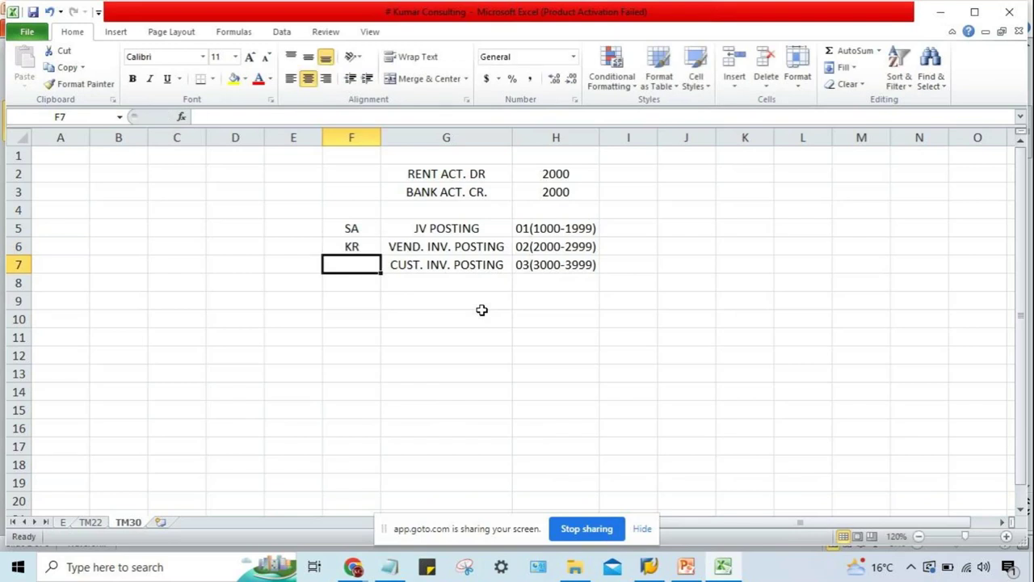
pyautogui.write('DR')
pyautogui.press('Return')
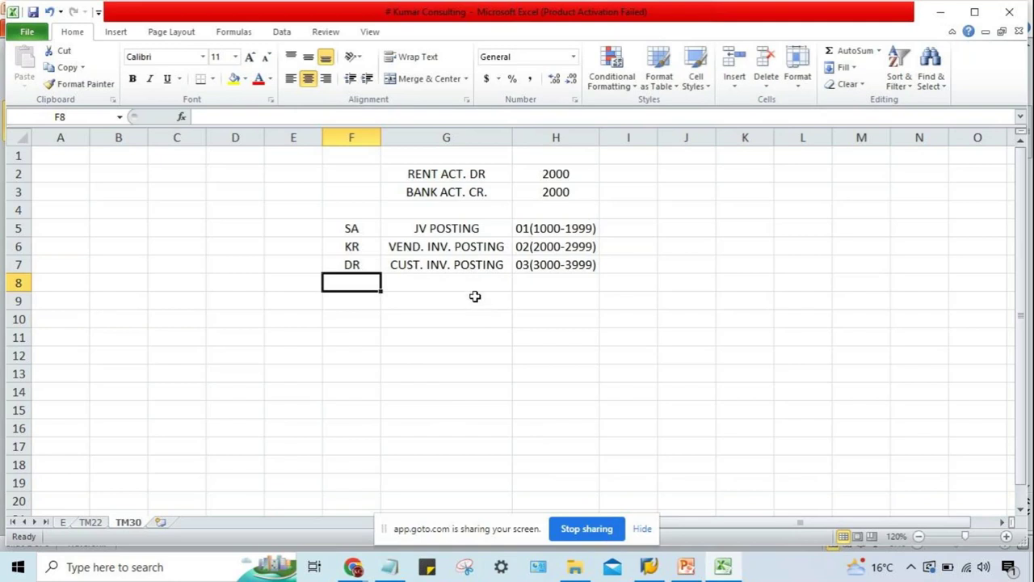
pyautogui.moveTo(347, 229); pyautogui.dragTo(359, 260)
pyautogui.click(393, 301)
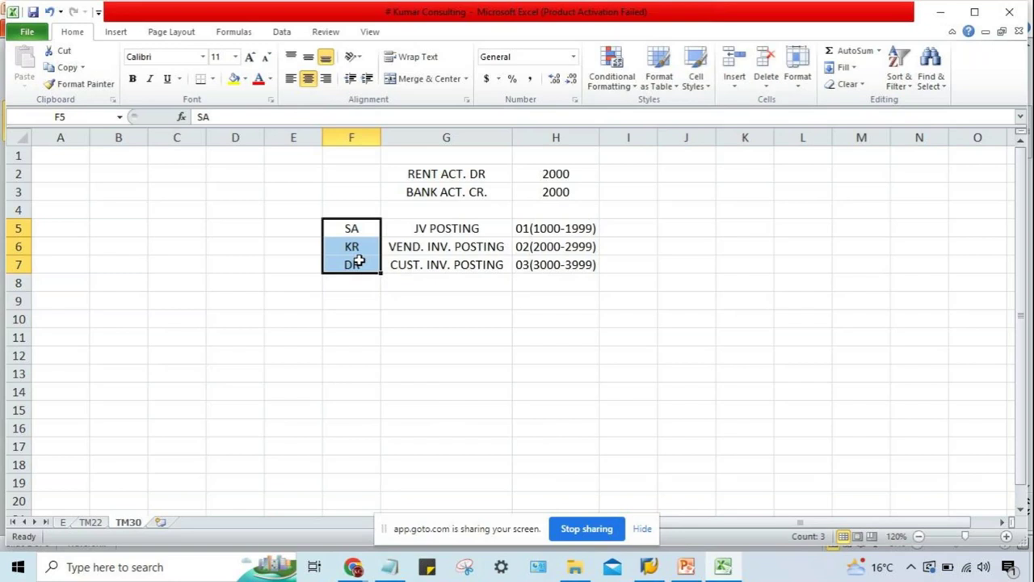
pyautogui.click(405, 260)
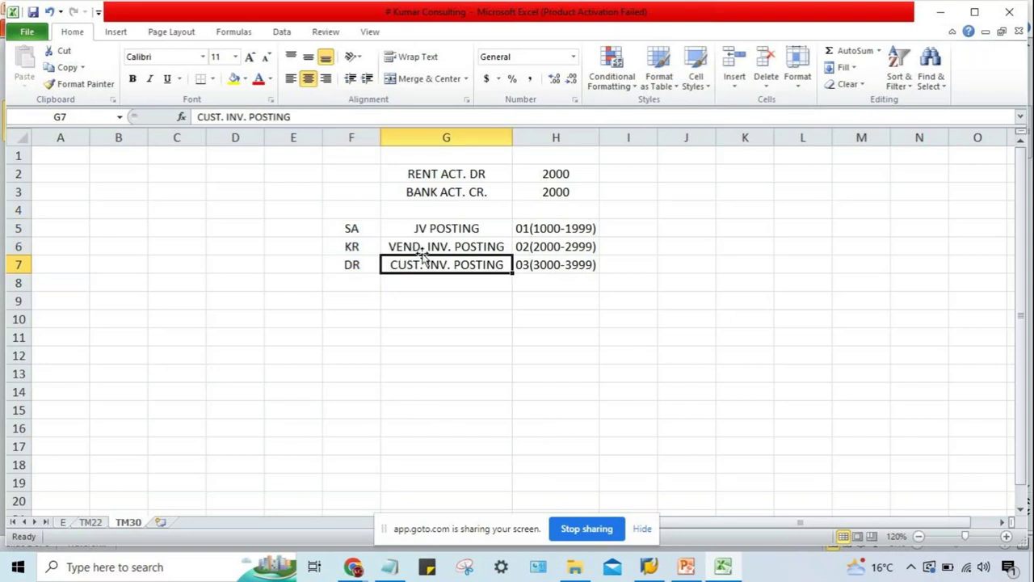
pyautogui.click(421, 247)
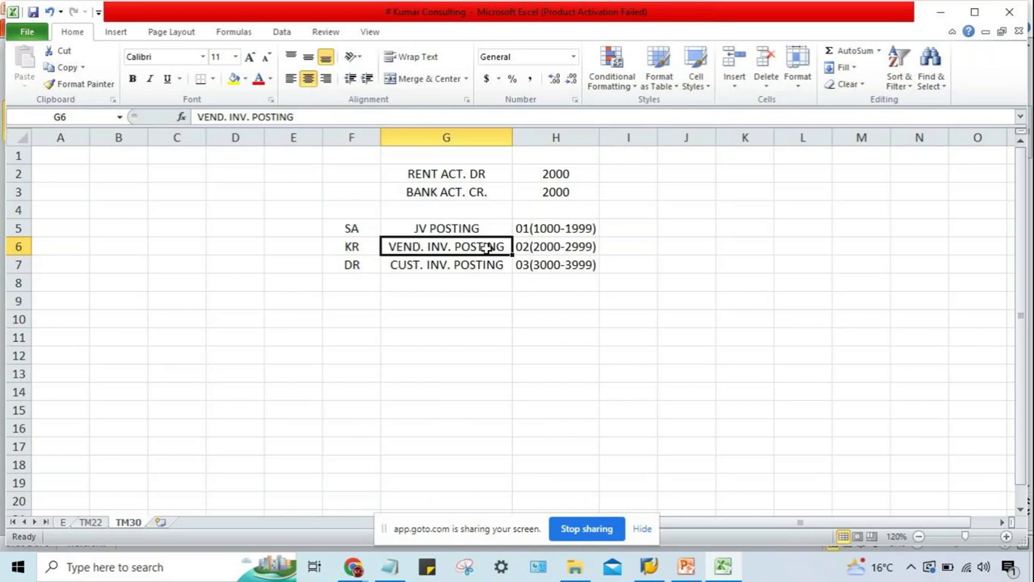
pyautogui.click(565, 248)
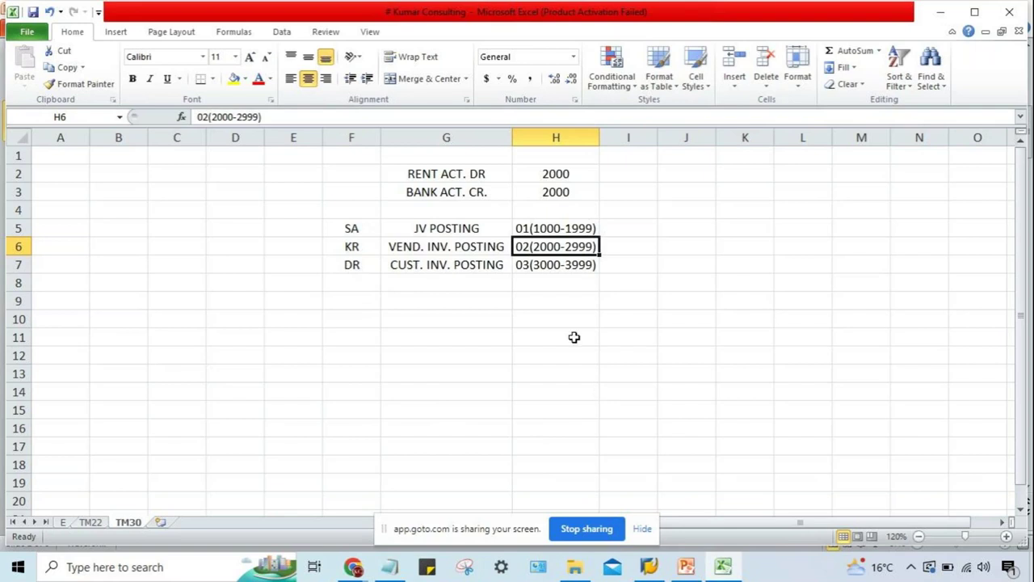
pyautogui.click(555, 230)
pyautogui.click(559, 259)
pyautogui.click(557, 246)
pyautogui.click(365, 247)
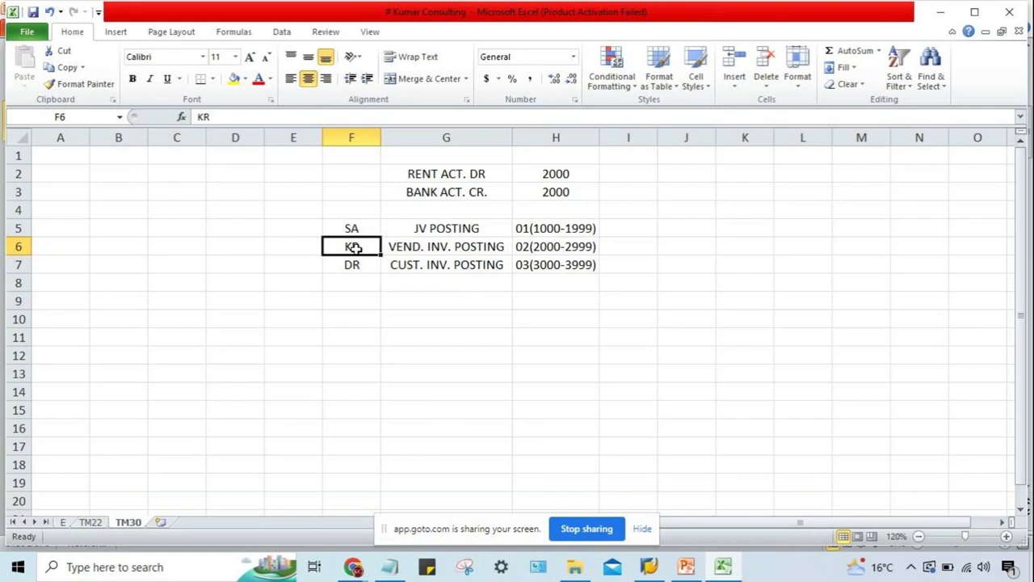
pyautogui.click(581, 250)
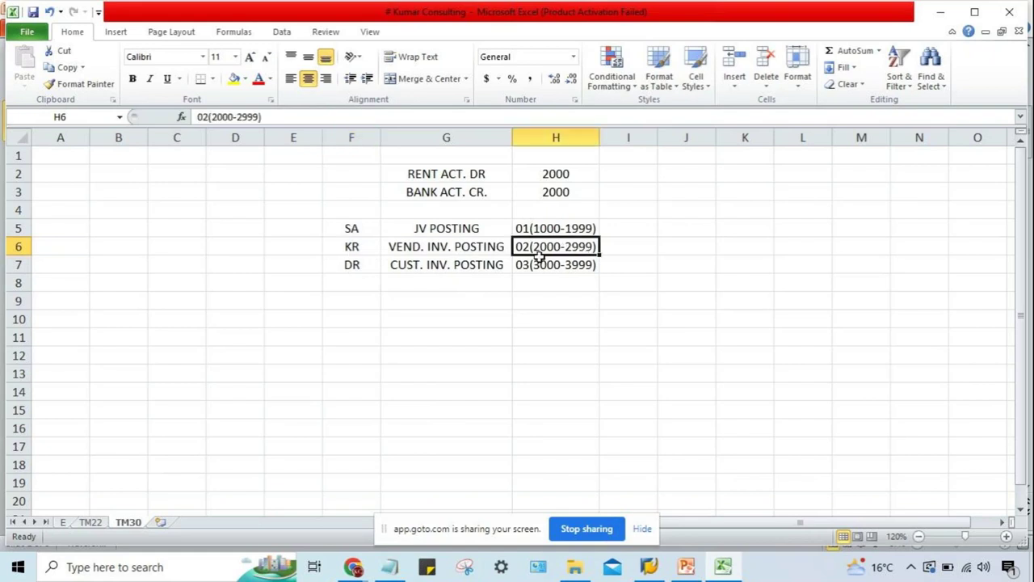
pyautogui.doubleClick(356, 247)
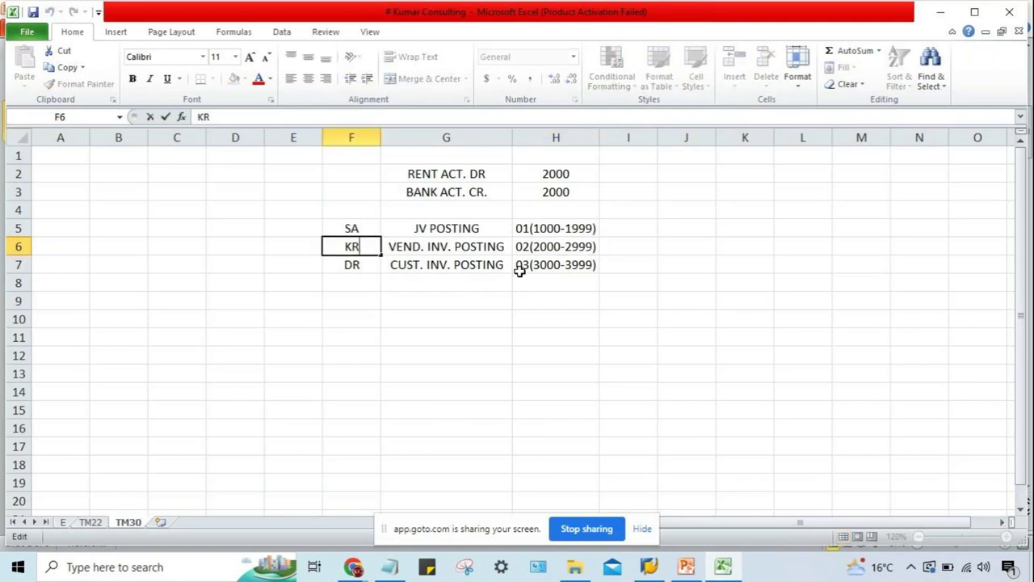
# Append range numbers so the cells read KR-02, DR-03 and SA-01.
pyautogui.write('-02')
pyautogui.press('Return')
pyautogui.doubleClick(368, 265)
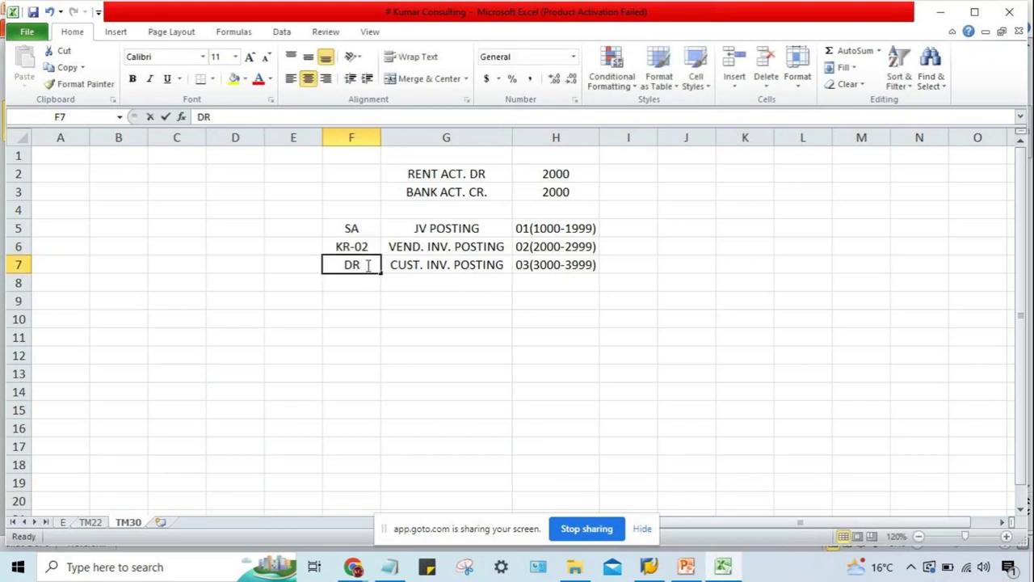
pyautogui.write('-03')
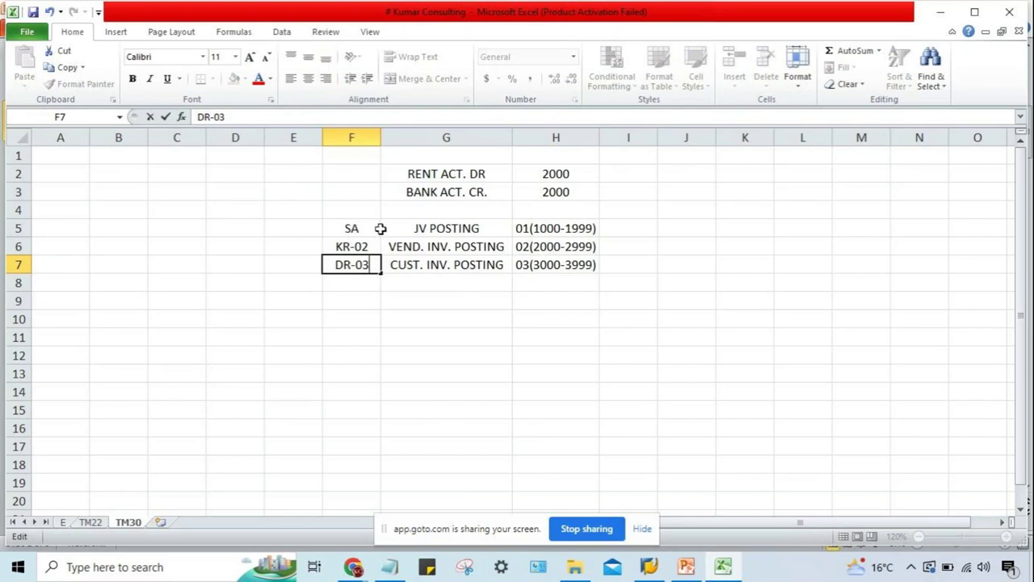
pyautogui.click(371, 229)
pyautogui.doubleClick(371, 228)
pyautogui.write('-01')
pyautogui.press('Return')
pyautogui.click(396, 239)
pyautogui.click(414, 228)
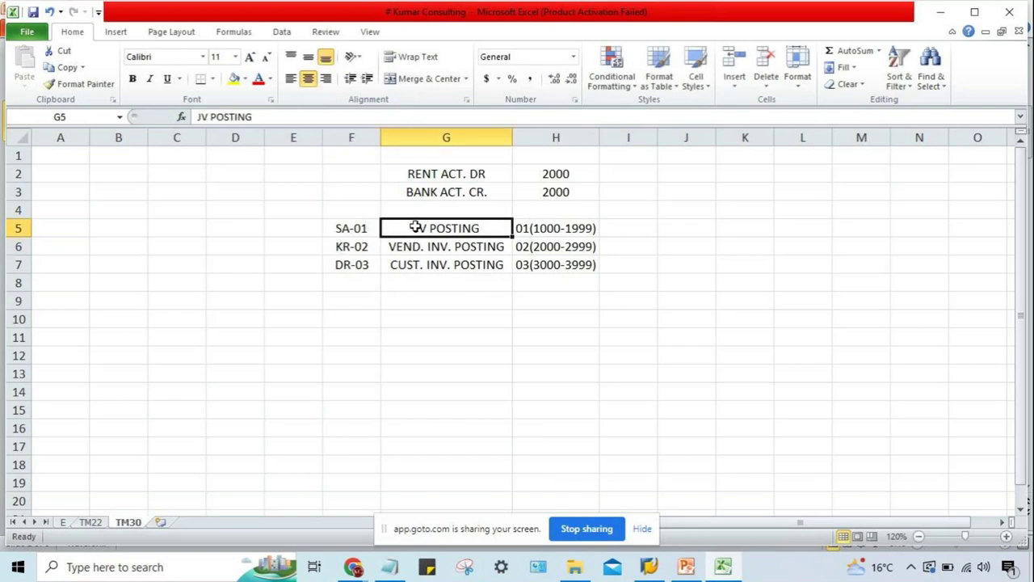
pyautogui.click(349, 238)
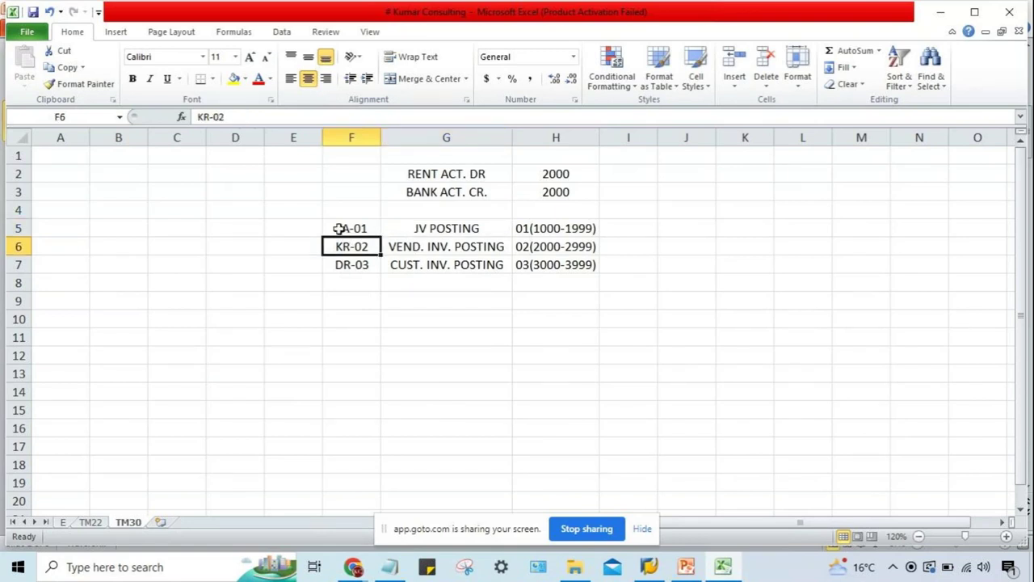
pyautogui.click(339, 229)
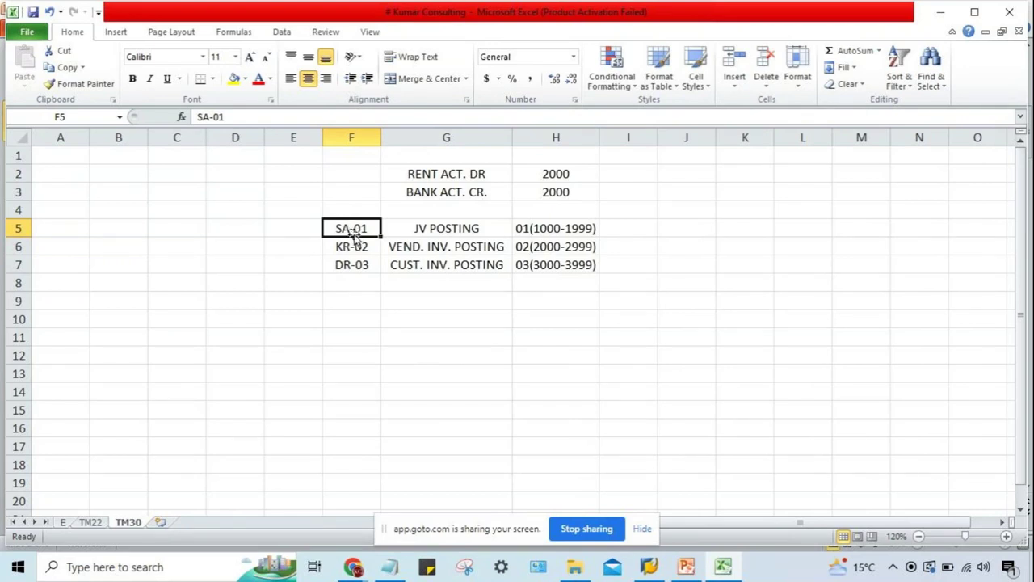
pyautogui.click(585, 227)
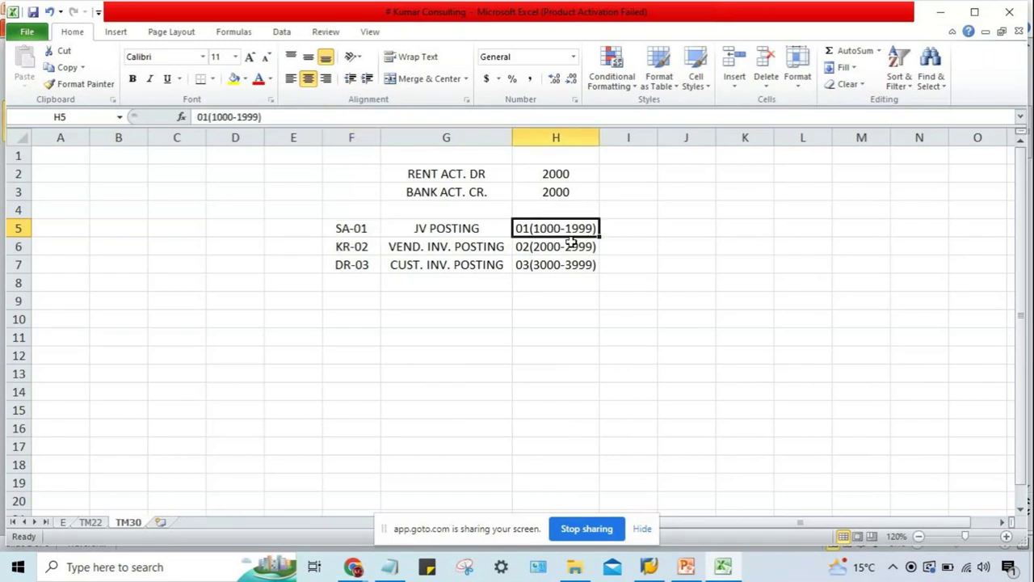
pyautogui.click(640, 228)
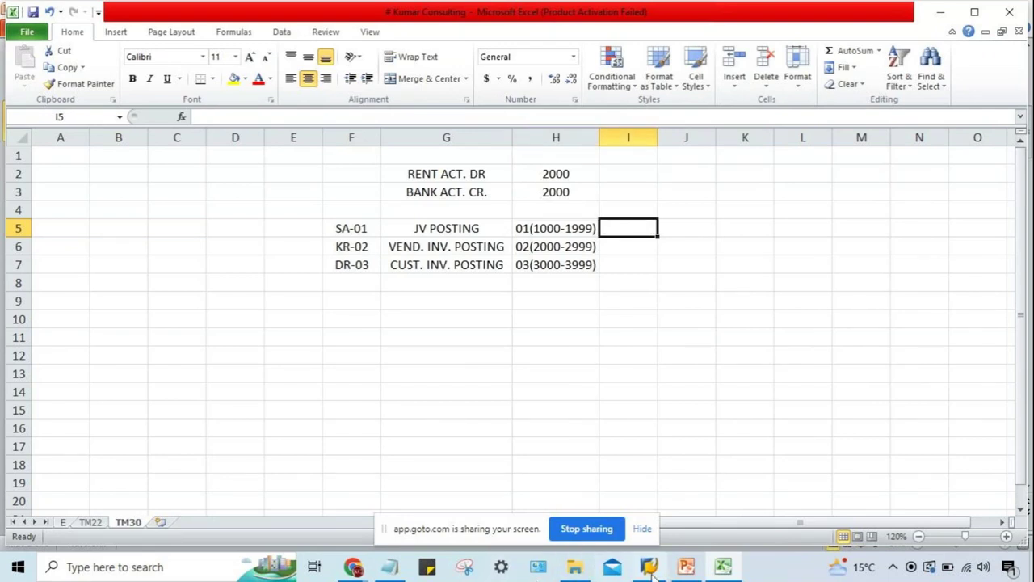
# Start a logon session on SAP_2 and begin entering the user name.
pyautogui.moveTo(651, 566)
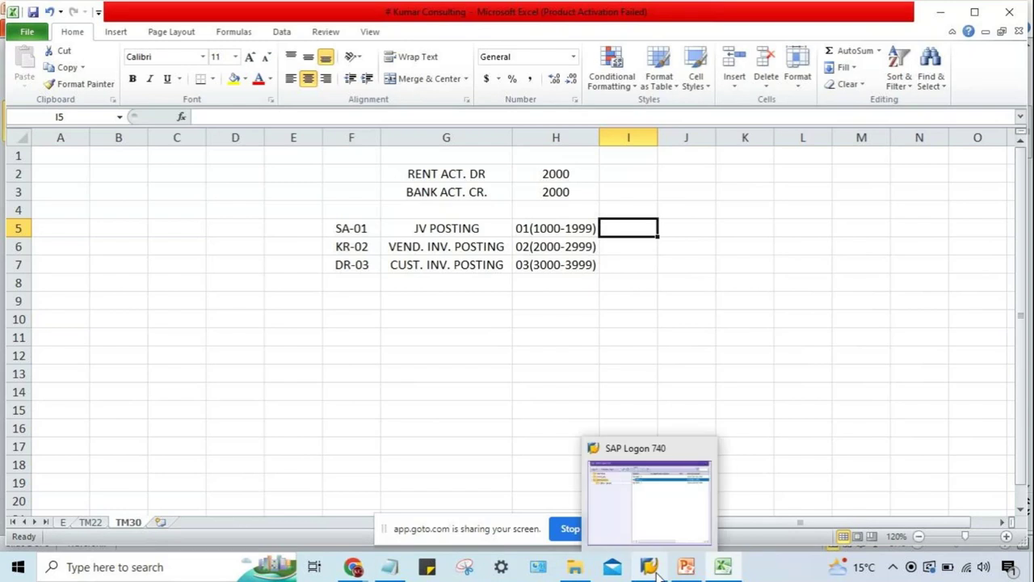
pyautogui.click(637, 522)
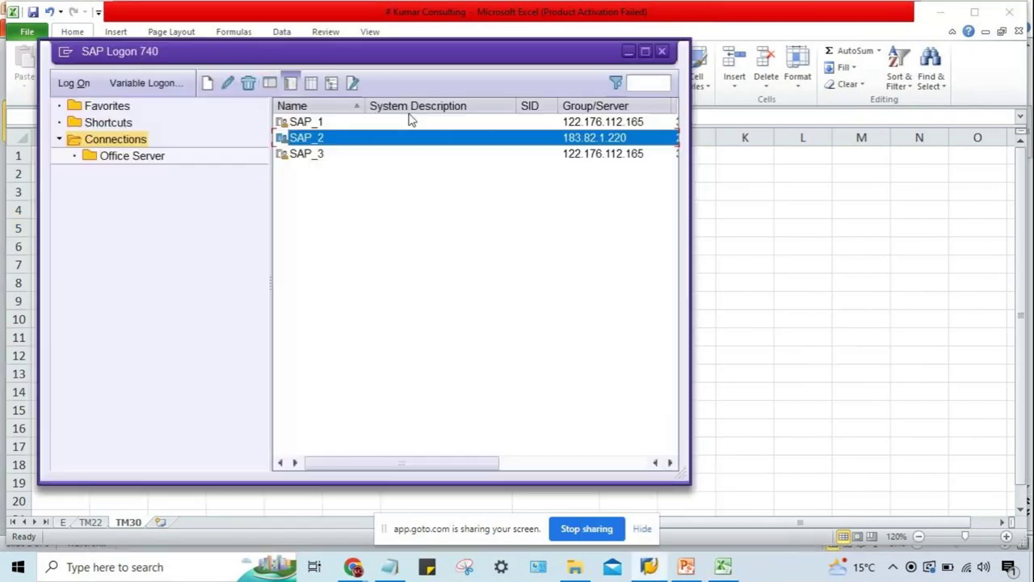
pyautogui.doubleClick(408, 137)
pyautogui.doubleClick(409, 141)
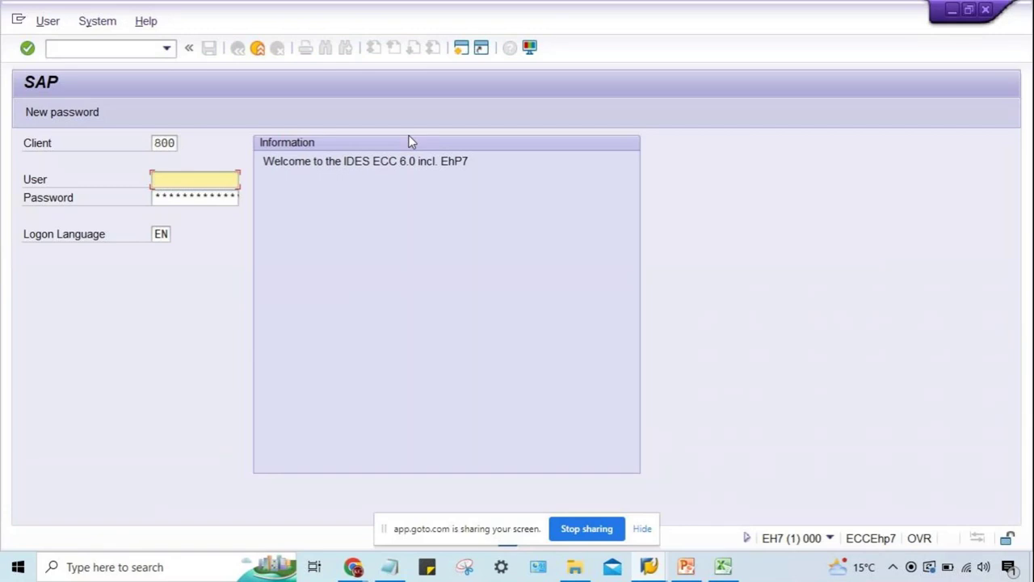
pyautogui.write('K')
pyautogui.press('capslock')
pyautogui.write('HHHH')
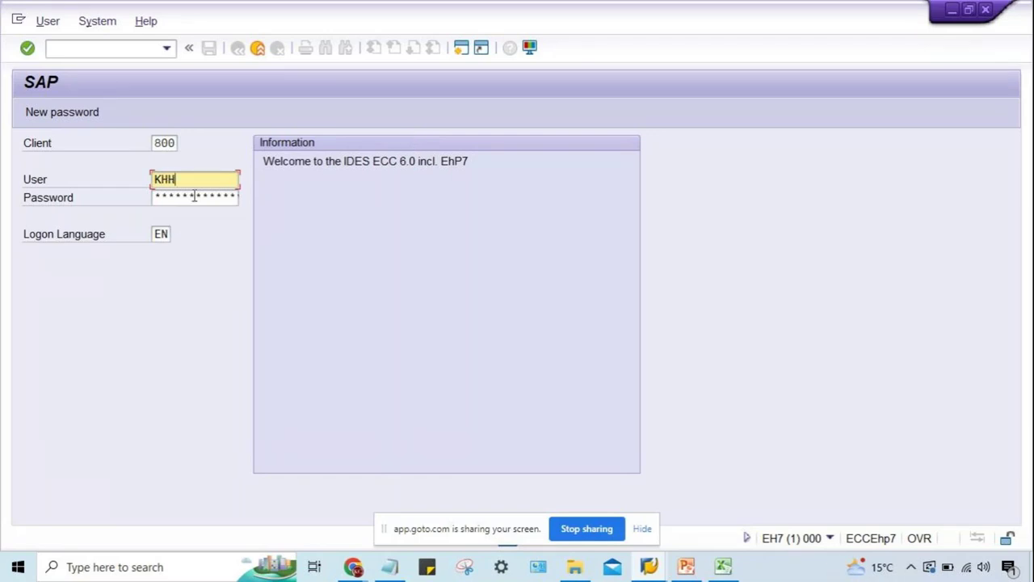
pyautogui.press('BackSpace')
pyautogui.press('BackSpace')
pyautogui.press('BackSpace')
pyautogui.press('BackSpace')
# Log on to SAP_2 with user name and password, choosing to continue with this logon.
pyautogui.moveTo(650, 570)
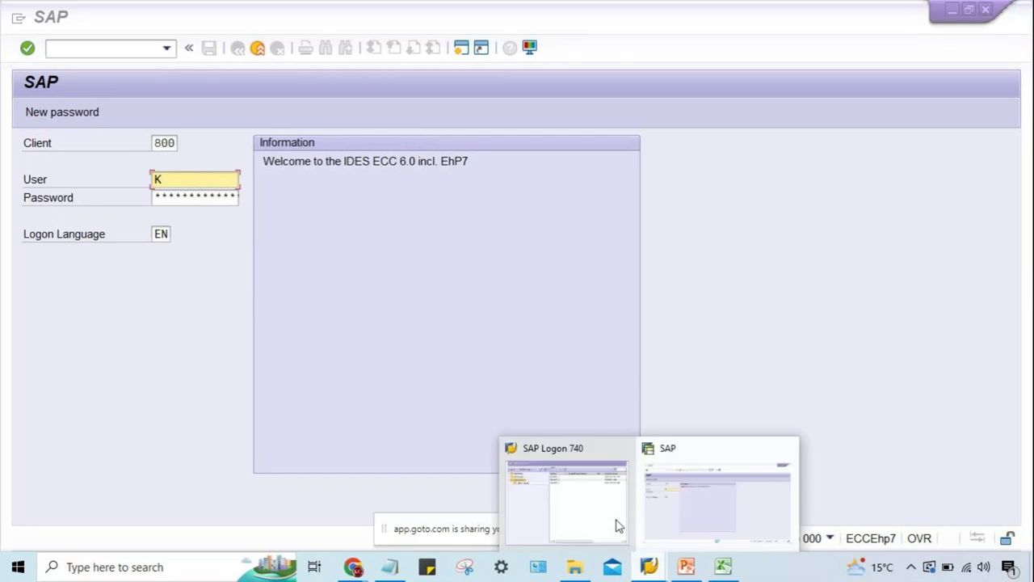
pyautogui.click(617, 525)
pyautogui.doubleClick(342, 138)
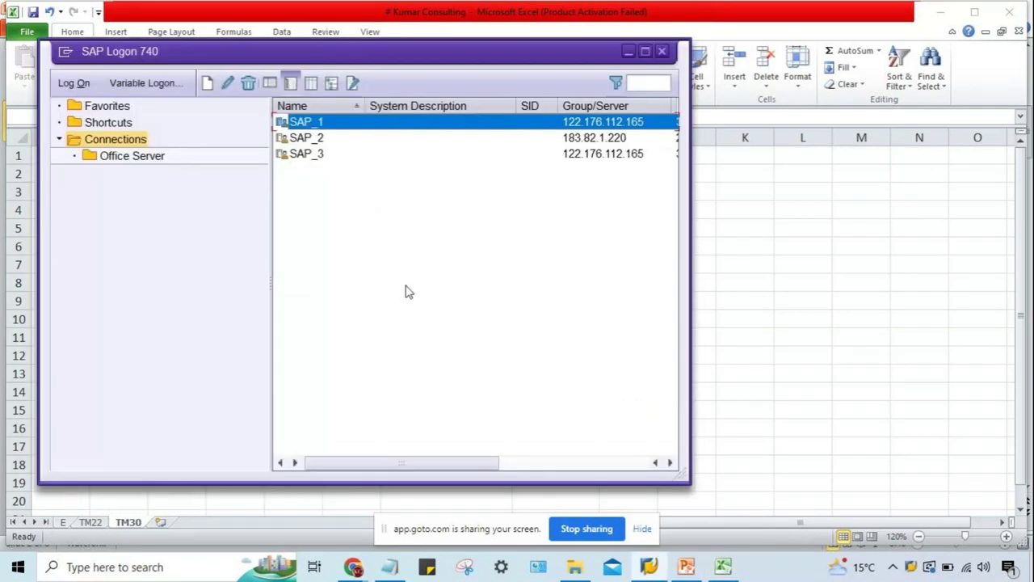
pyautogui.click(331, 140)
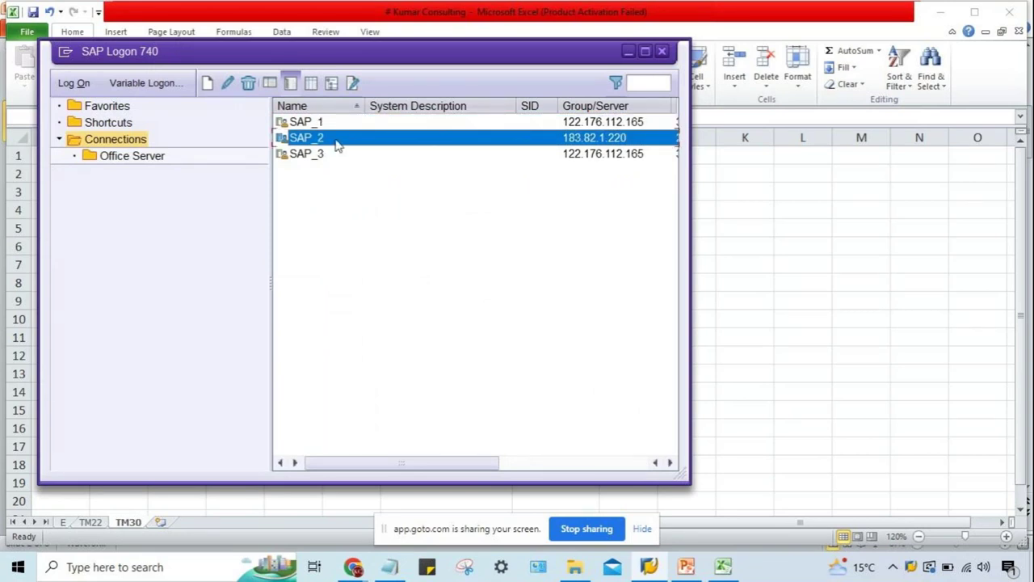
pyautogui.doubleClick(338, 144)
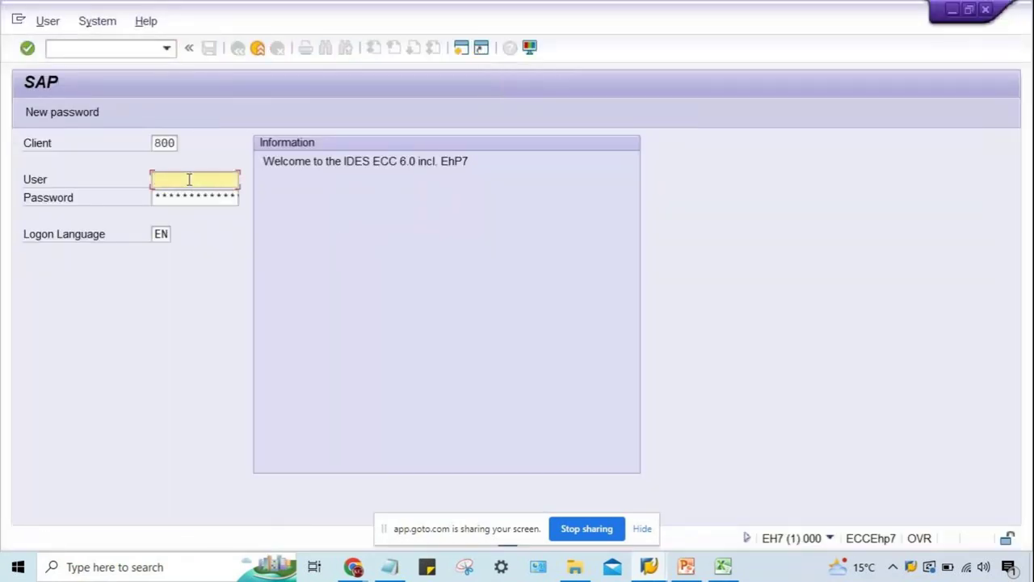
pyautogui.write('KUMAR01')
pyautogui.press('Tab')
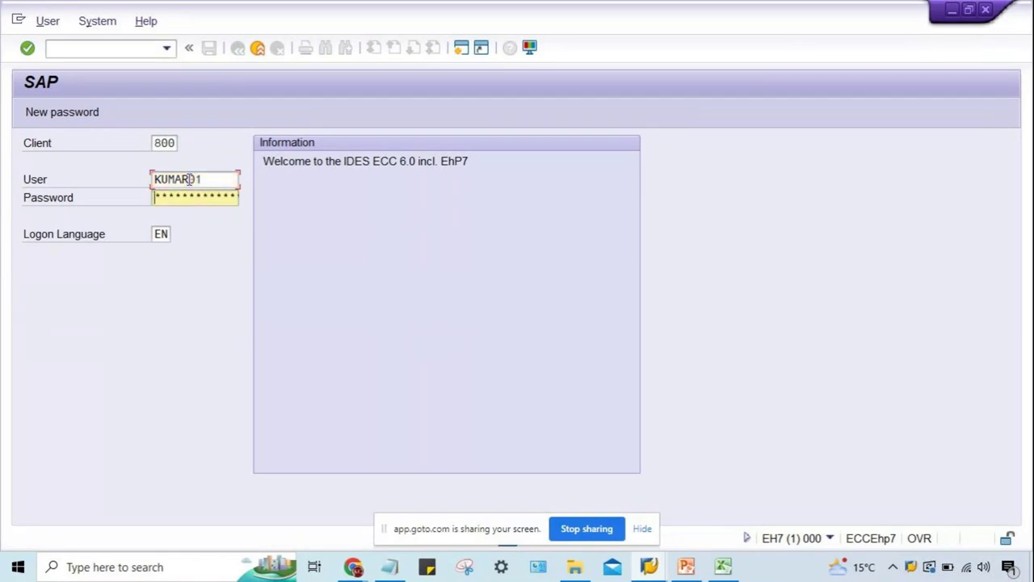
pyautogui.write('******')
pyautogui.press('Return')
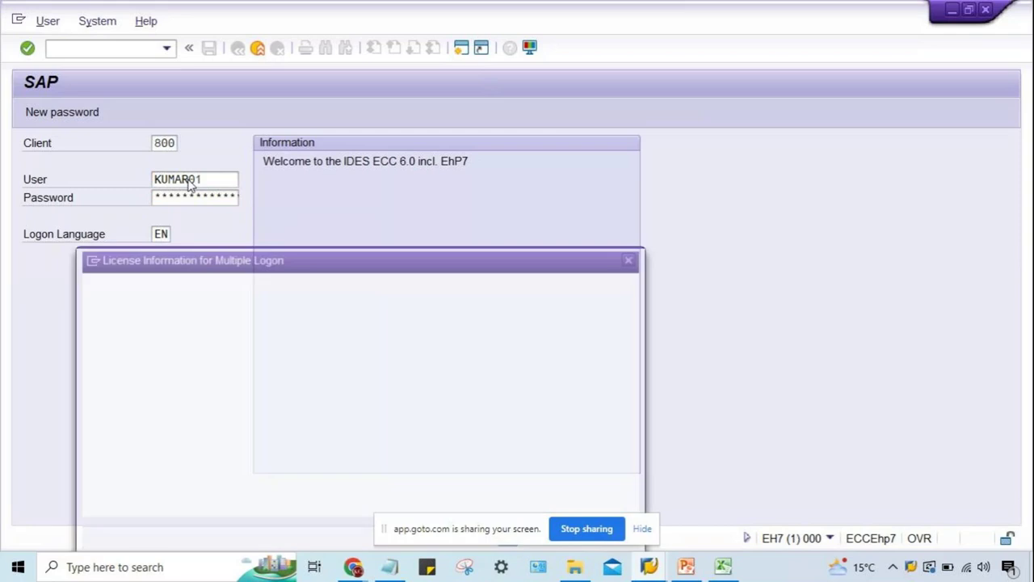
pyautogui.click(86, 430)
pyautogui.press('Return')
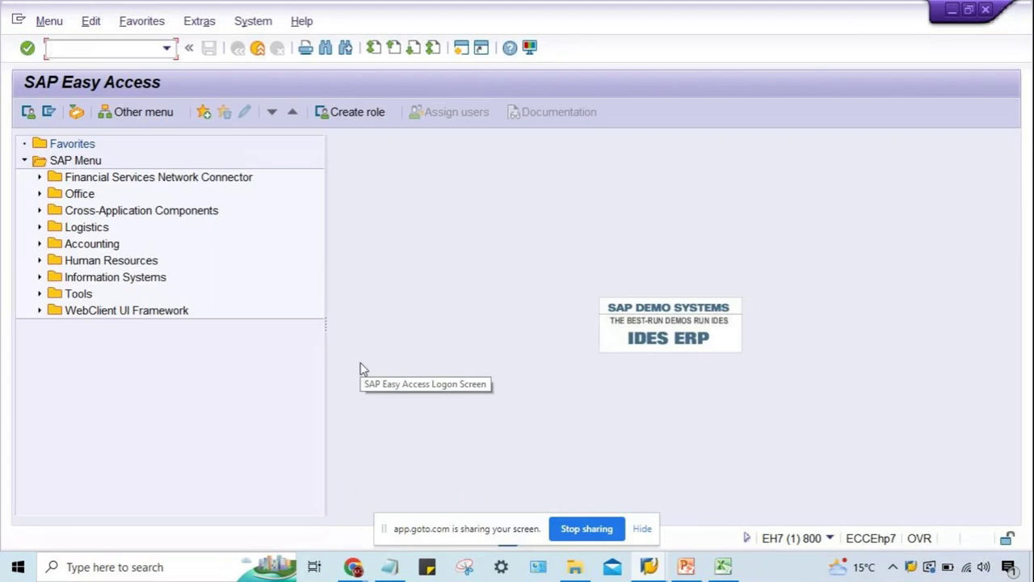
# Run FBN1 and open company code TM30's number range intervals for editing.
pyautogui.write('FB')
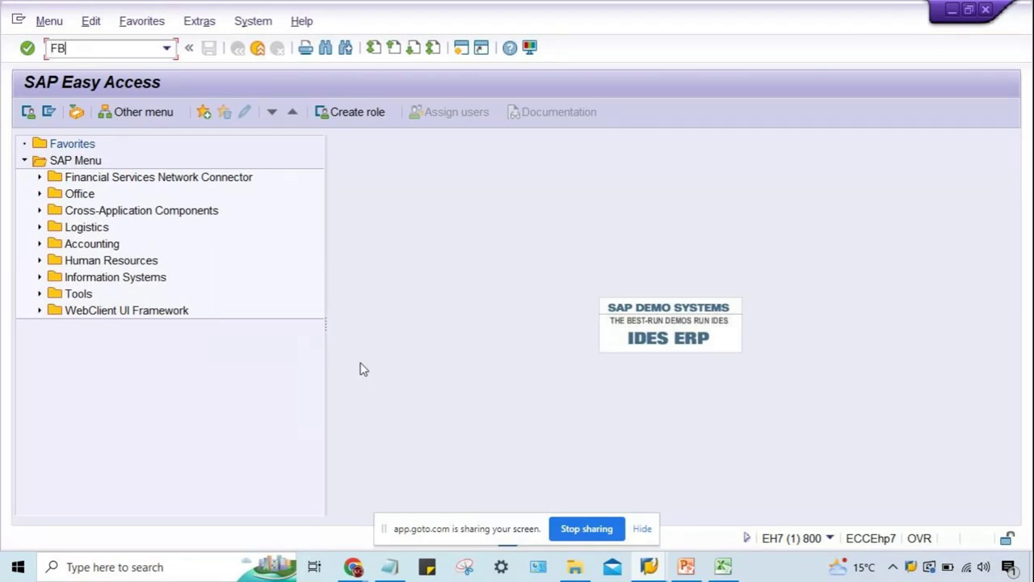
pyautogui.write('N1')
pyautogui.press('Return')
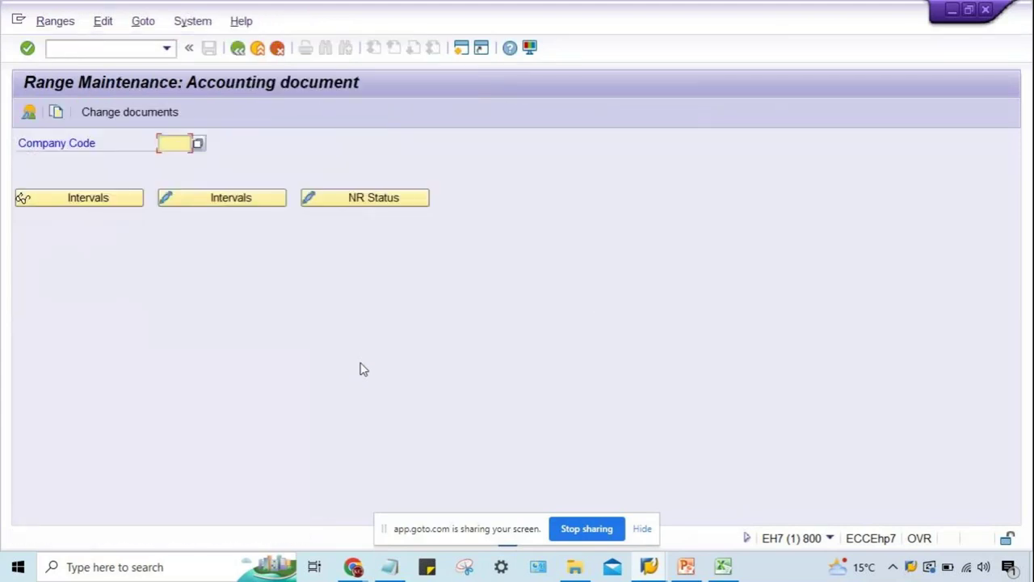
pyautogui.write('TM3')
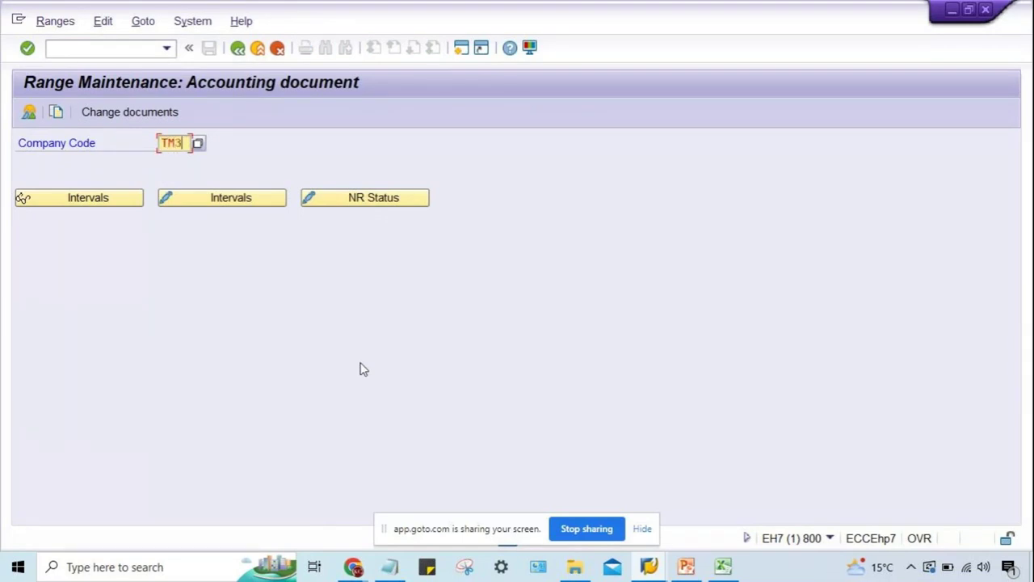
pyautogui.write('0')
pyautogui.click(240, 202)
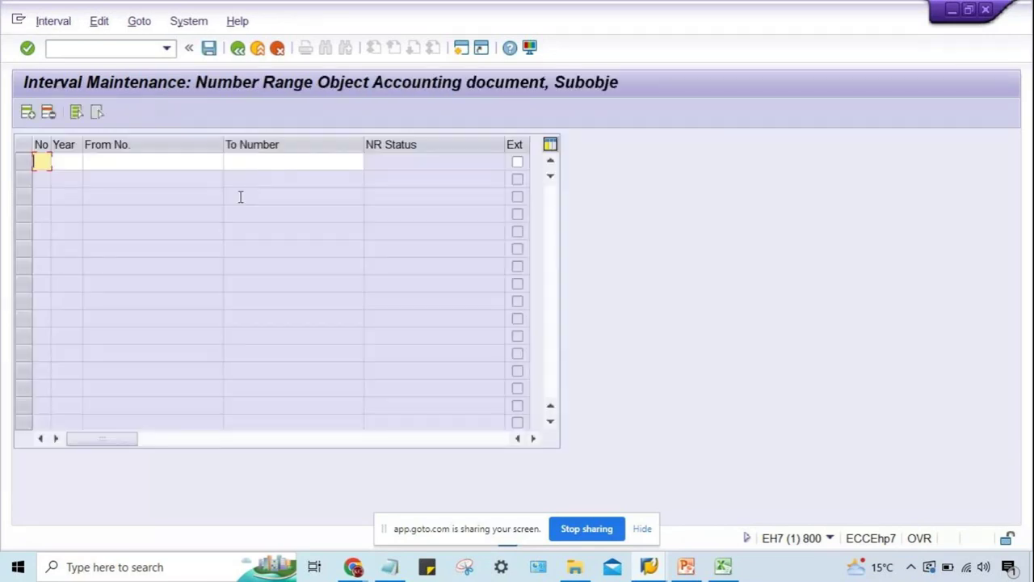
# Add interval 01 for year 2022 running from 1000 to 1999 and save with Ctrl+S.
pyautogui.write('01')
pyautogui.press('Tab')
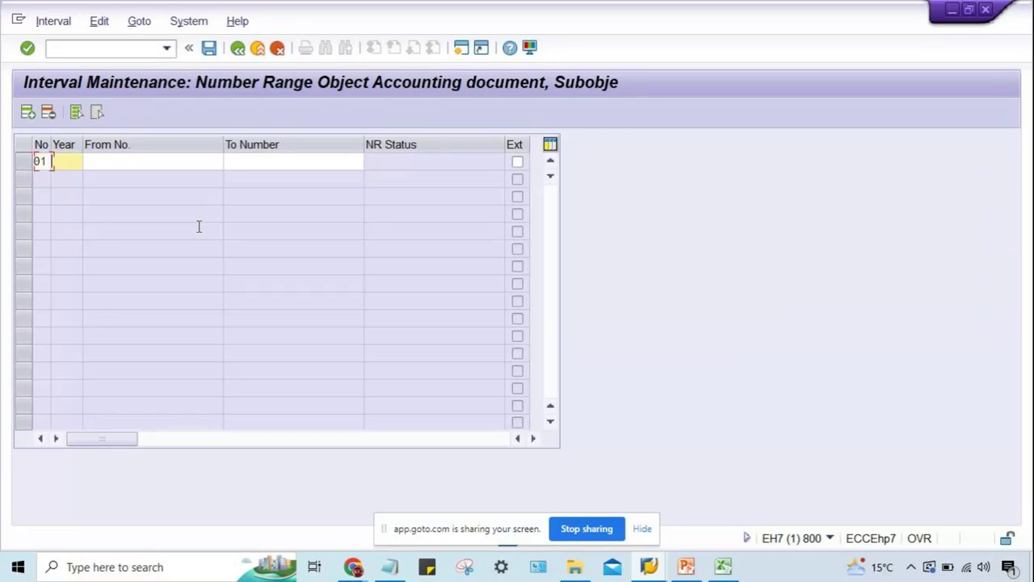
pyautogui.write('2022')
pyautogui.press('Tab')
pyautogui.write('1000')
pyautogui.press('Tab')
pyautogui.write('1999')
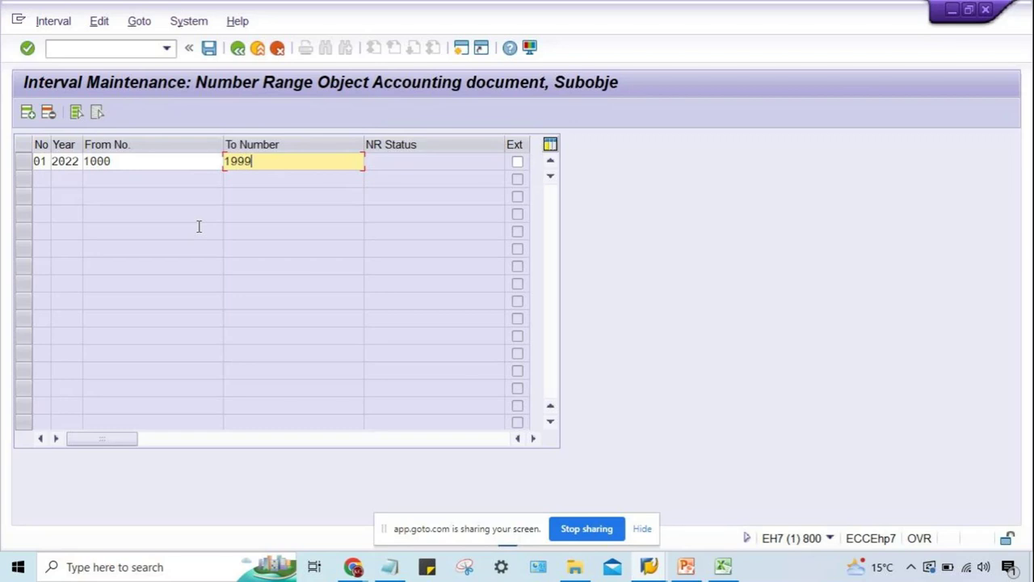
pyautogui.hotkey('ctrl', 's')
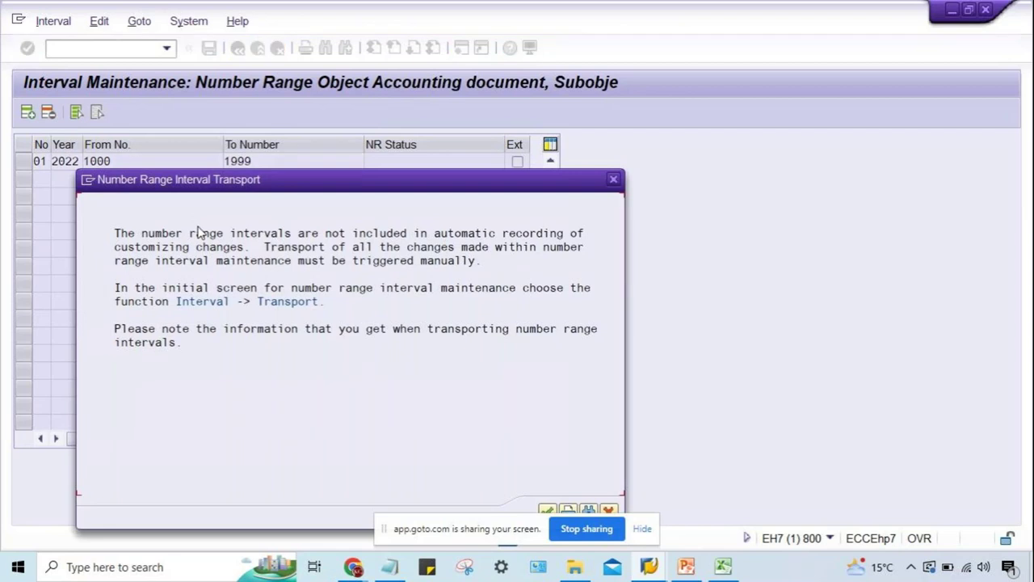
pyautogui.press('Return')
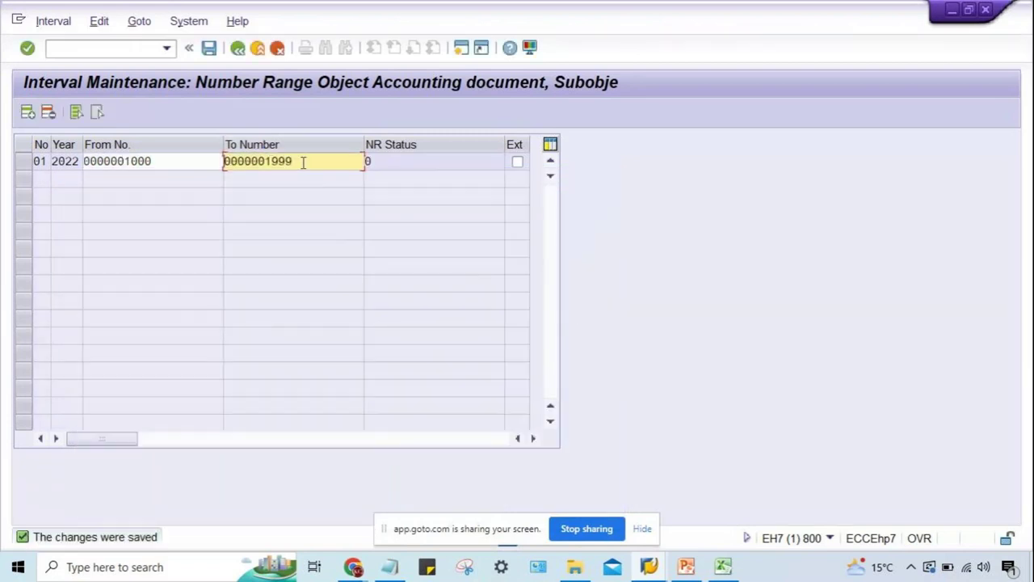
pyautogui.click(154, 160)
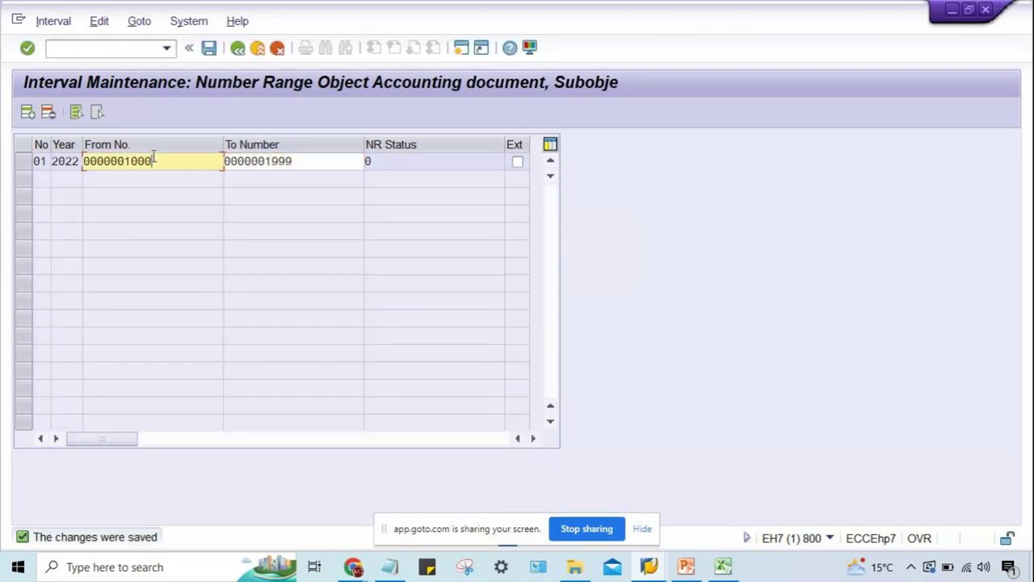
pyautogui.moveTo(139, 168); pyautogui.dragTo(84, 166)
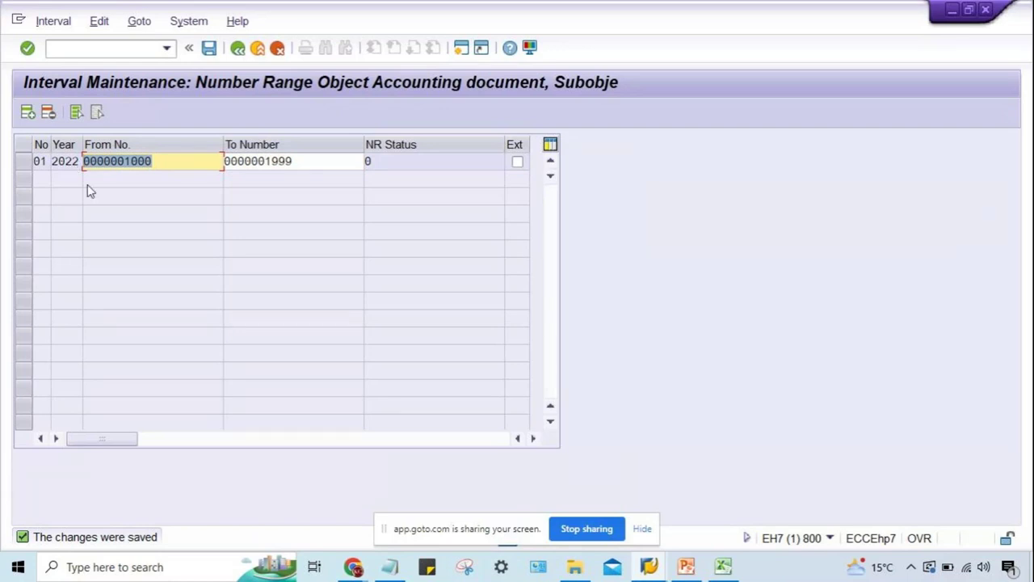
pyautogui.click(154, 160)
pyautogui.moveTo(153, 160); pyautogui.dragTo(84, 160)
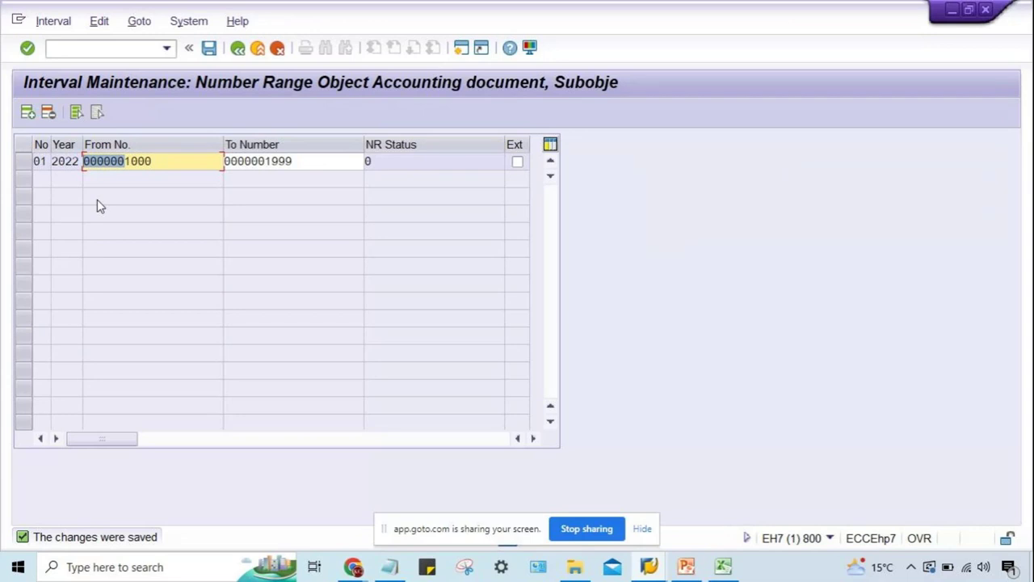
pyautogui.moveTo(259, 161); pyautogui.dragTo(236, 161)
pyautogui.click(293, 162)
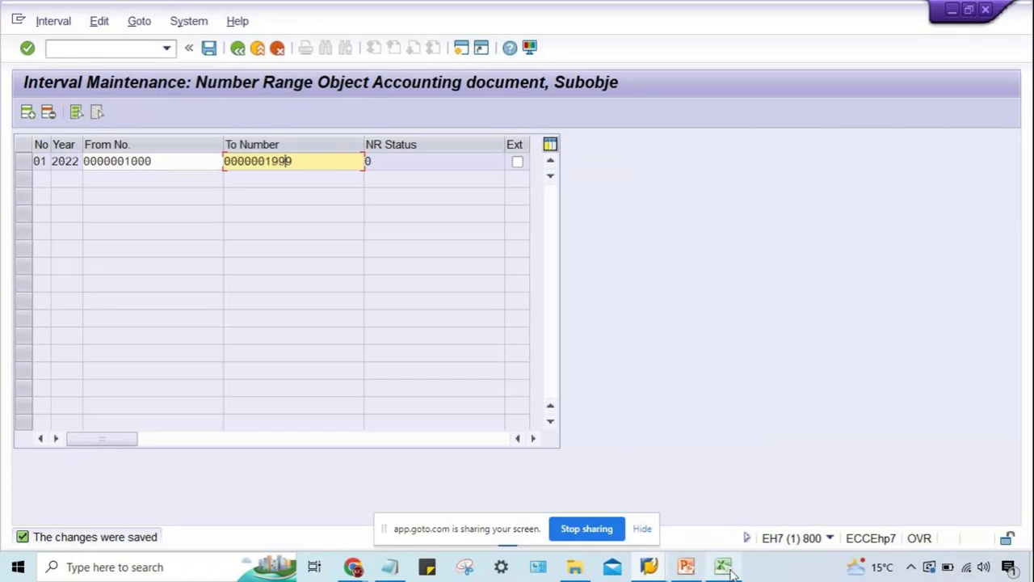
pyautogui.moveTo(730, 571)
pyautogui.click(722, 502)
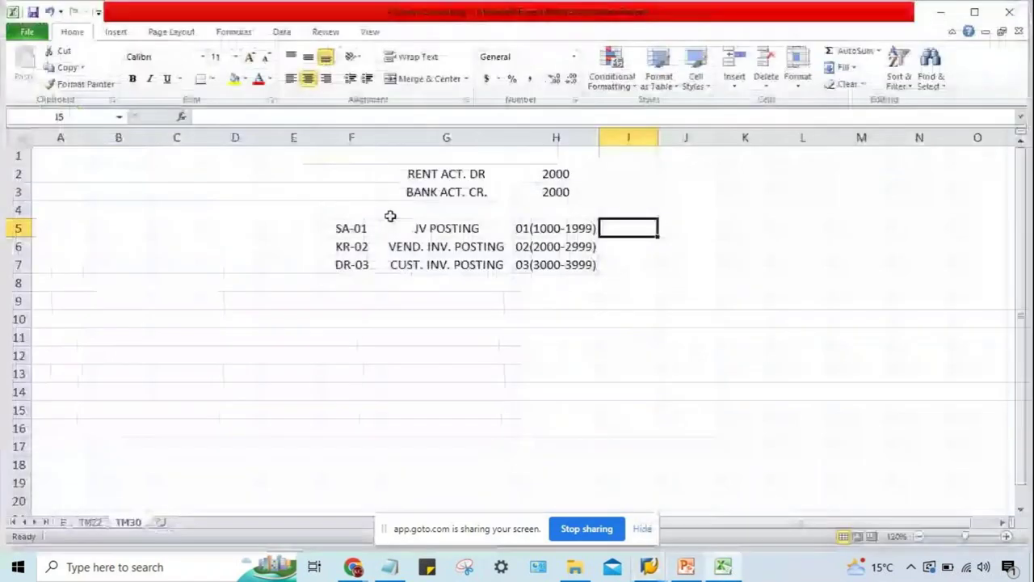
# Check the SA-01 entry in F5, then go back to SAP interval maintenance.
pyautogui.click(355, 227)
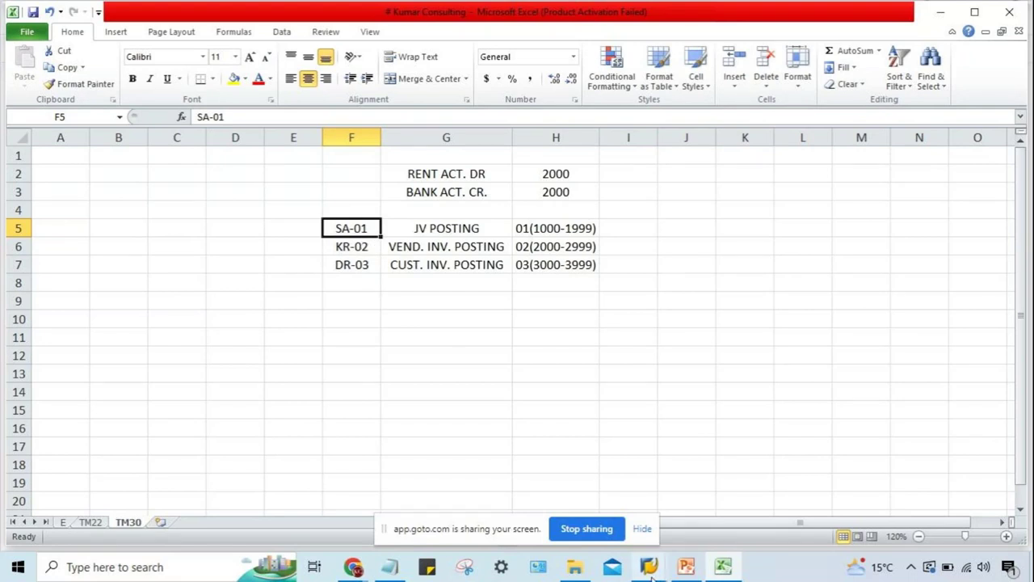
pyautogui.moveTo(651, 572)
pyautogui.click(681, 510)
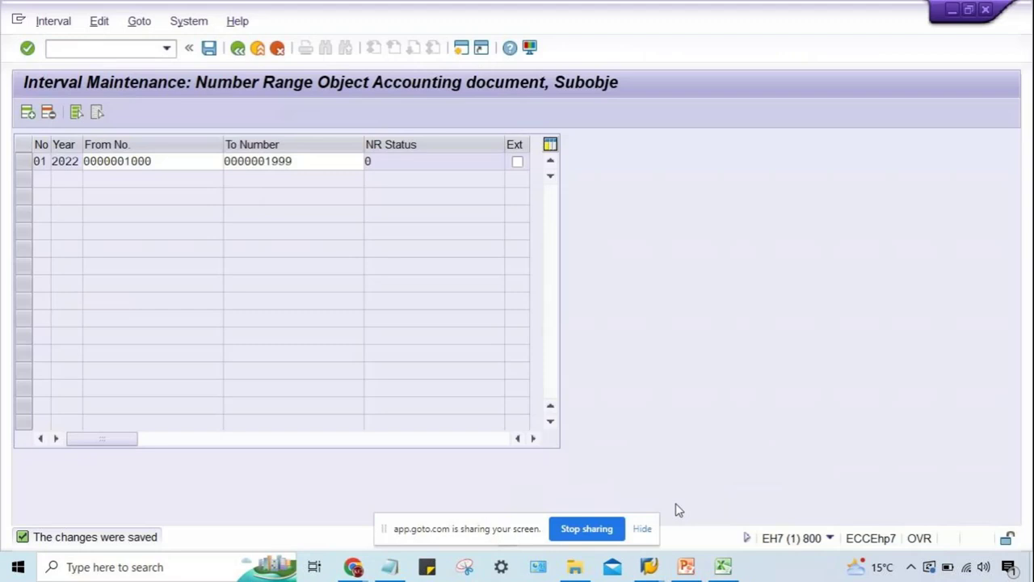
pyautogui.write('999')
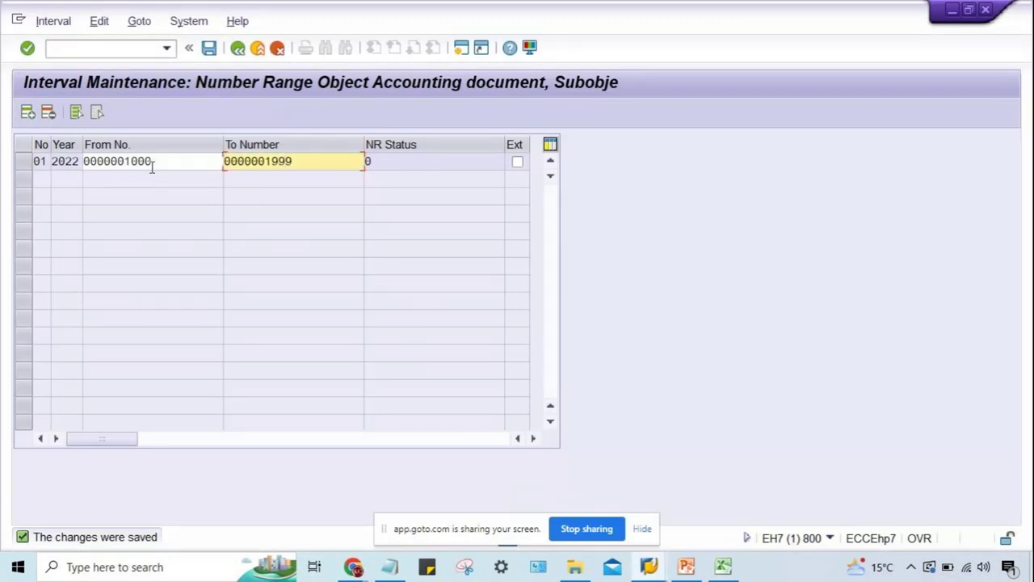
pyautogui.click(162, 161)
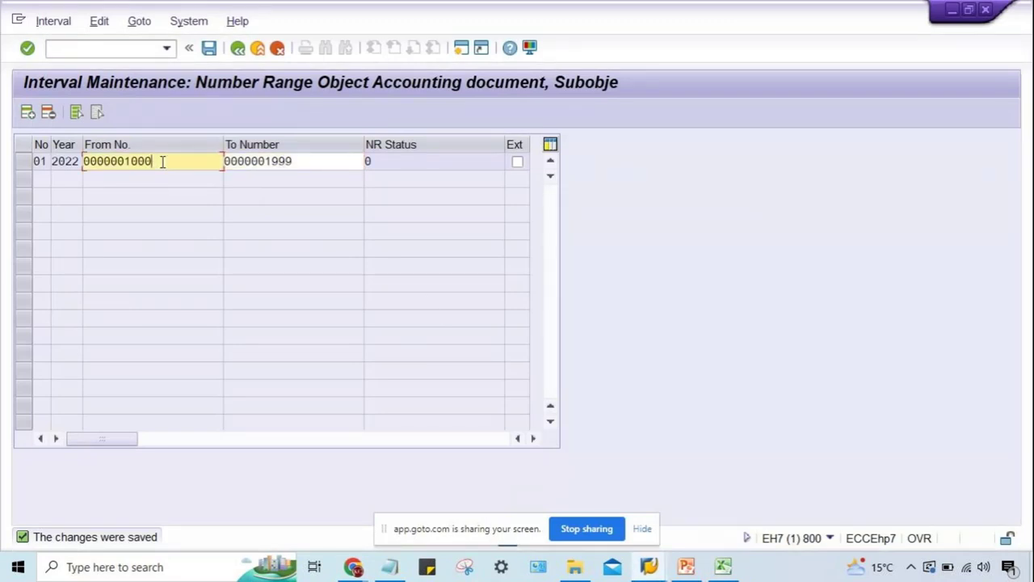
pyautogui.press('Return')
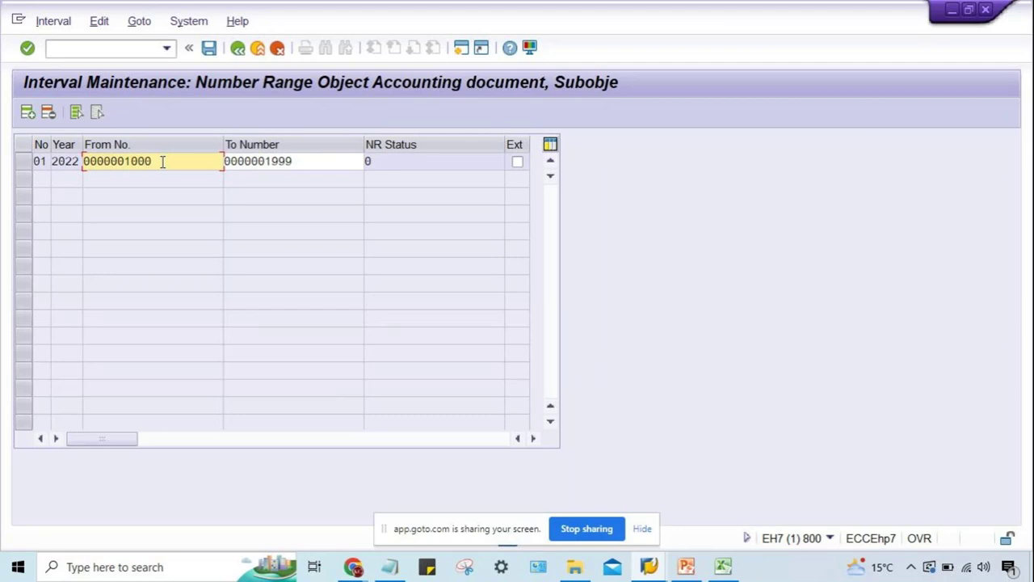
pyautogui.click(687, 569)
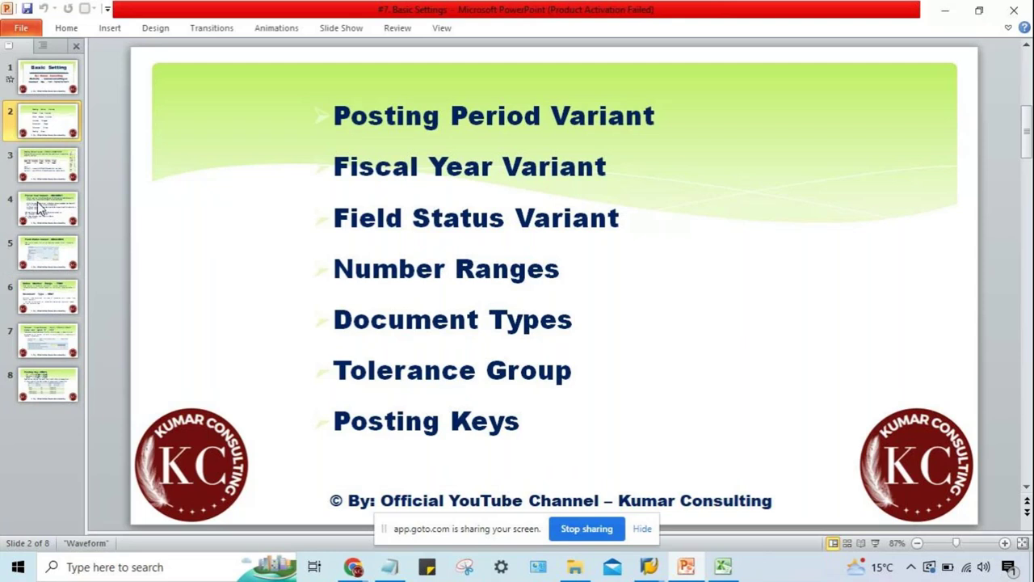
# Look over the Field Status Variant and Define Number Range – FBN1 slides, then return to SAP.
pyautogui.click(46, 239)
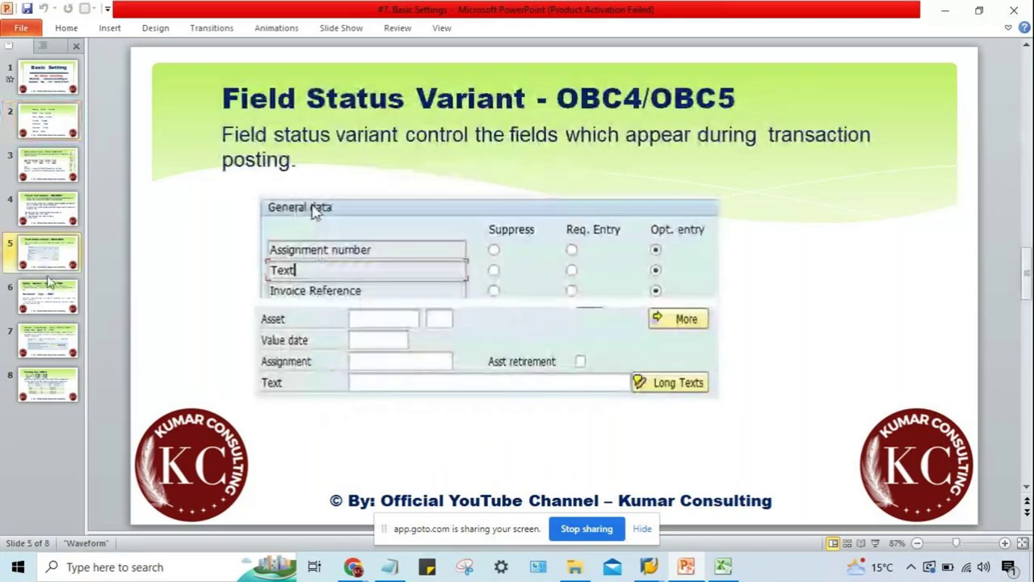
pyautogui.click(49, 284)
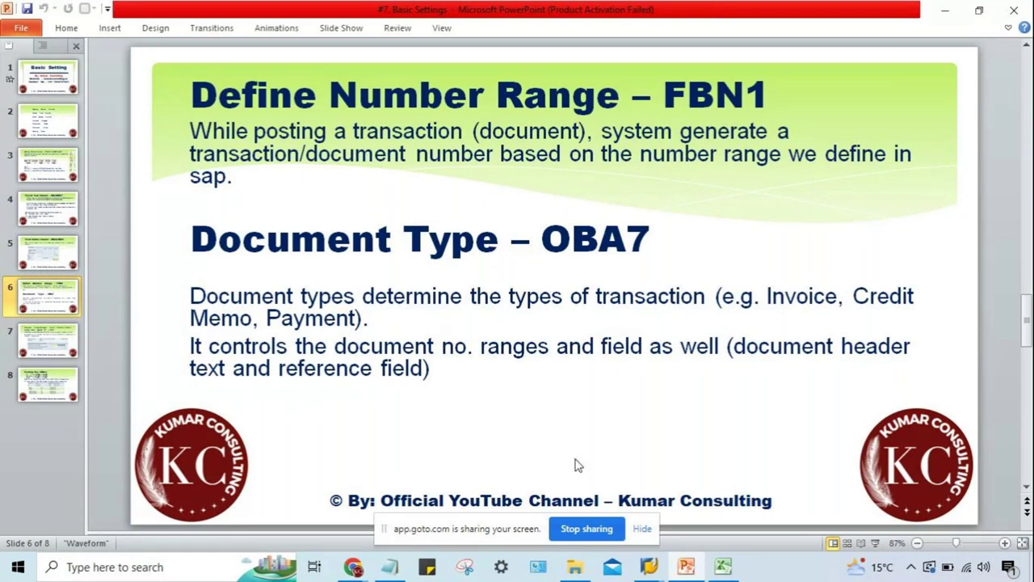
pyautogui.click(649, 567)
pyautogui.click(693, 506)
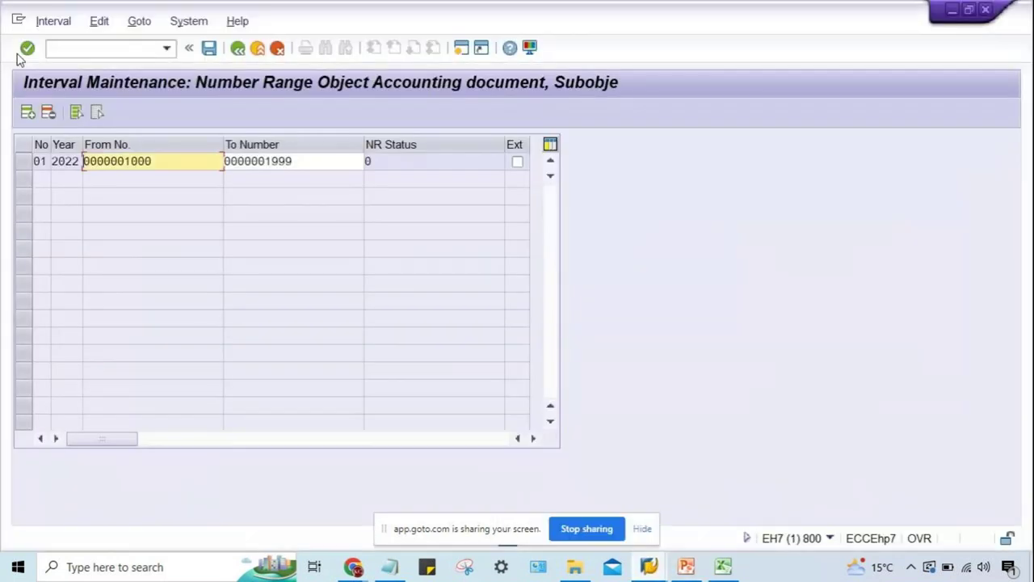
pyautogui.click(164, 162)
pyautogui.moveTo(162, 166); pyautogui.dragTo(75, 168)
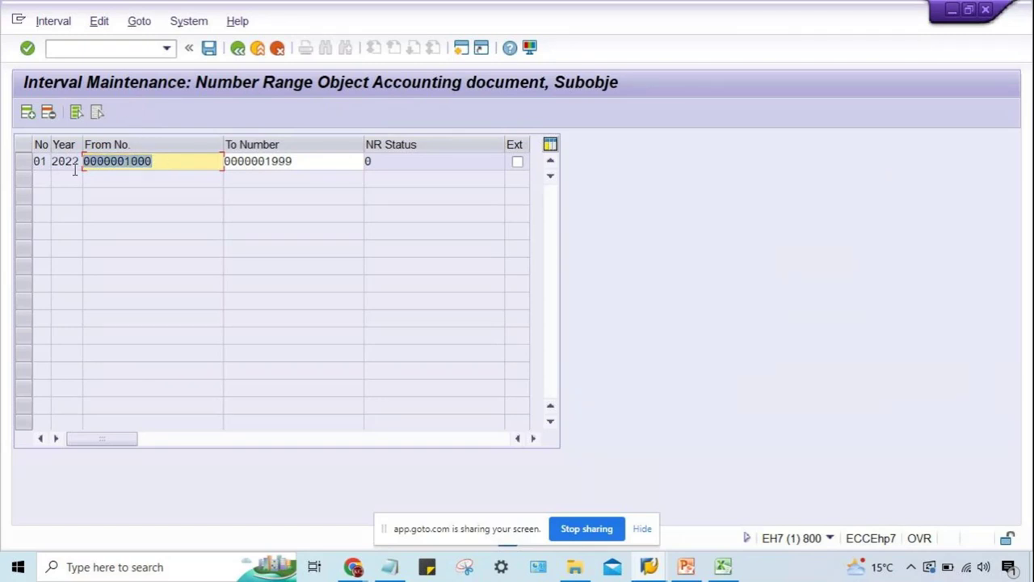
pyautogui.click(157, 159)
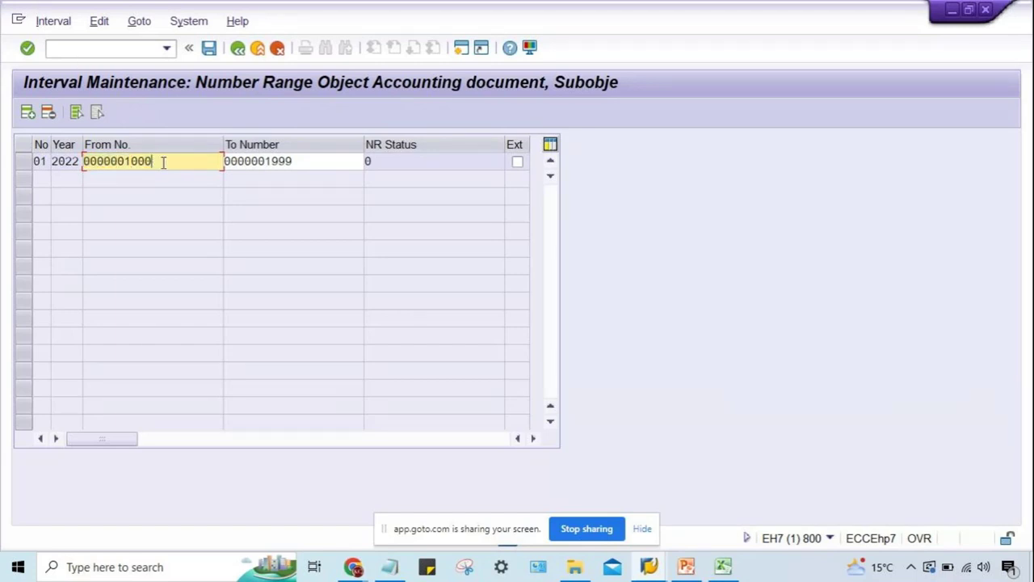
pyautogui.moveTo(165, 166); pyautogui.dragTo(83, 170)
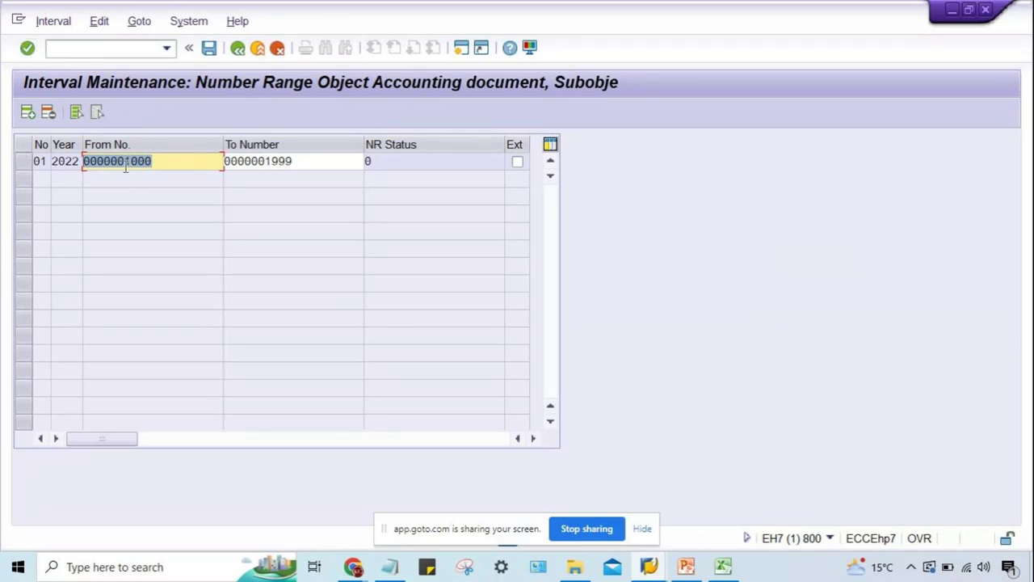
pyautogui.click(161, 165)
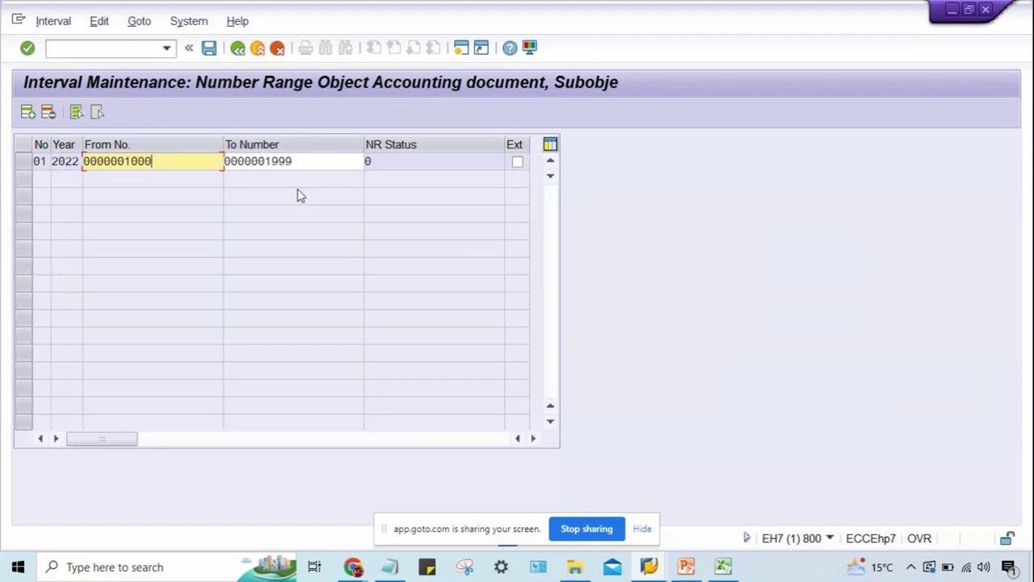
pyautogui.hotkey('shift', 'Left')
pyautogui.hotkey('shift', 'Left')
pyautogui.hotkey('shift', 'Left')
pyautogui.hotkey('shift', 'Left')
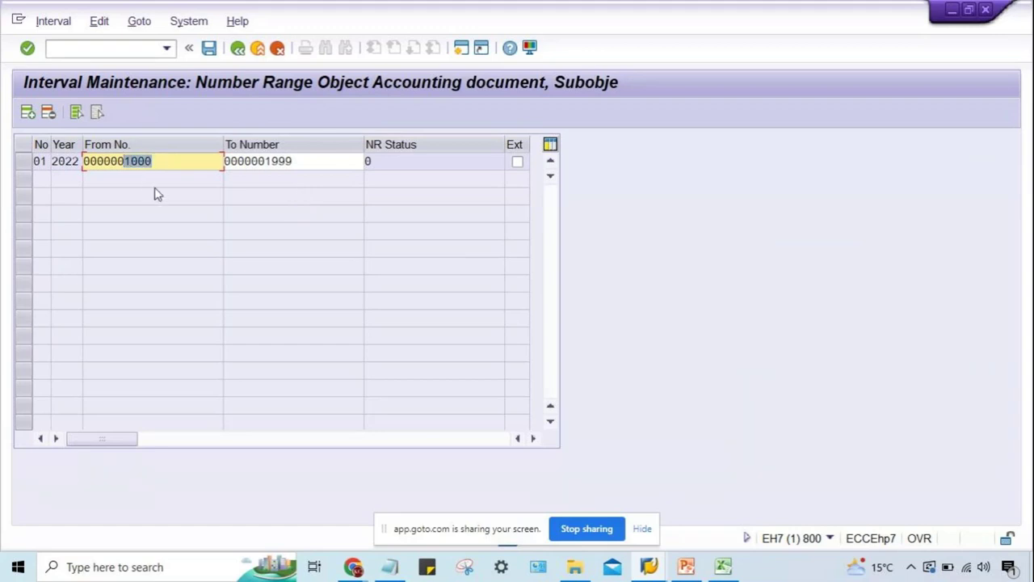
pyautogui.click(169, 168)
pyautogui.moveTo(152, 166); pyautogui.dragTo(81, 170)
pyautogui.click(314, 163)
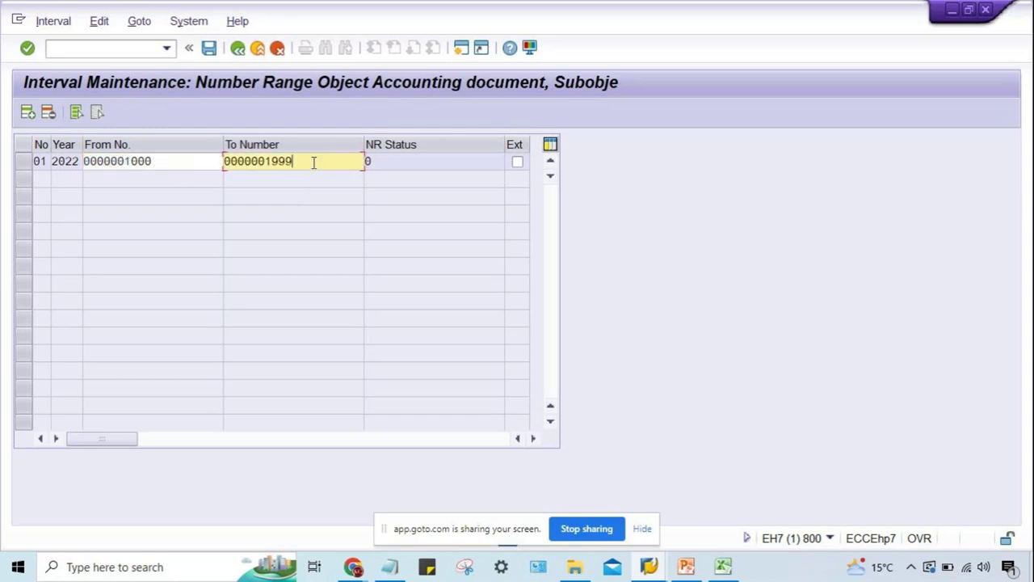
pyautogui.click(685, 568)
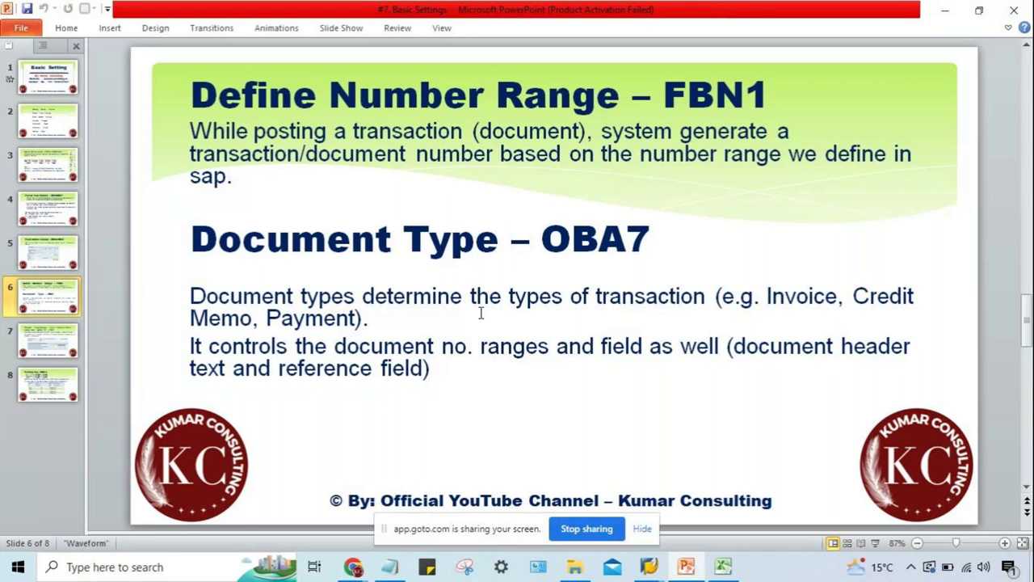
# Switch to the Excel worksheet and select the KR-02 document type entry.
pyautogui.click(720, 570)
pyautogui.click(345, 248)
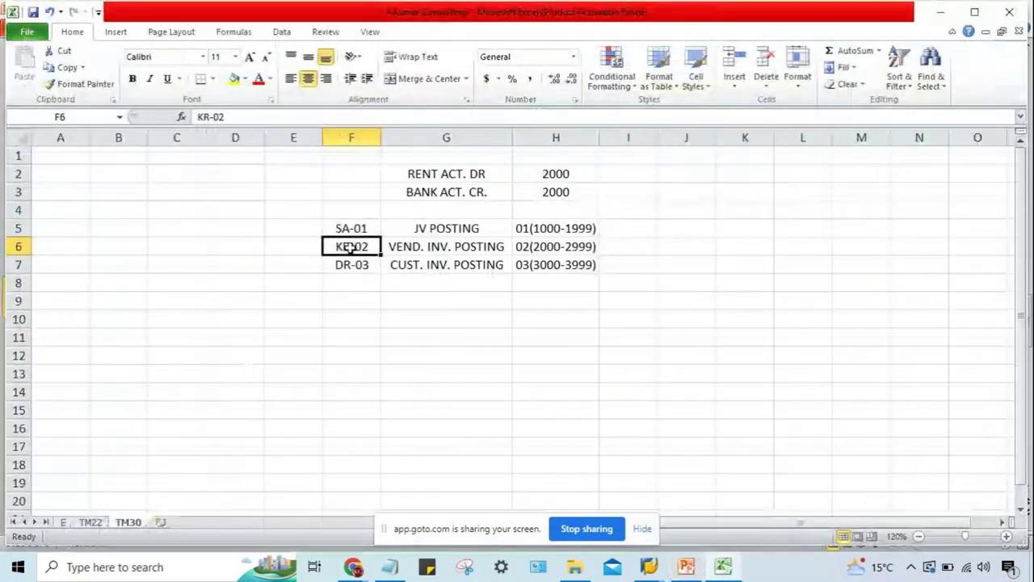
# Review the SA-01, KR-02 and DR-03 rows, then enter CUST. INV. in cell G9.
pyautogui.click(336, 277)
pyautogui.moveTo(337, 234); pyautogui.dragTo(342, 266)
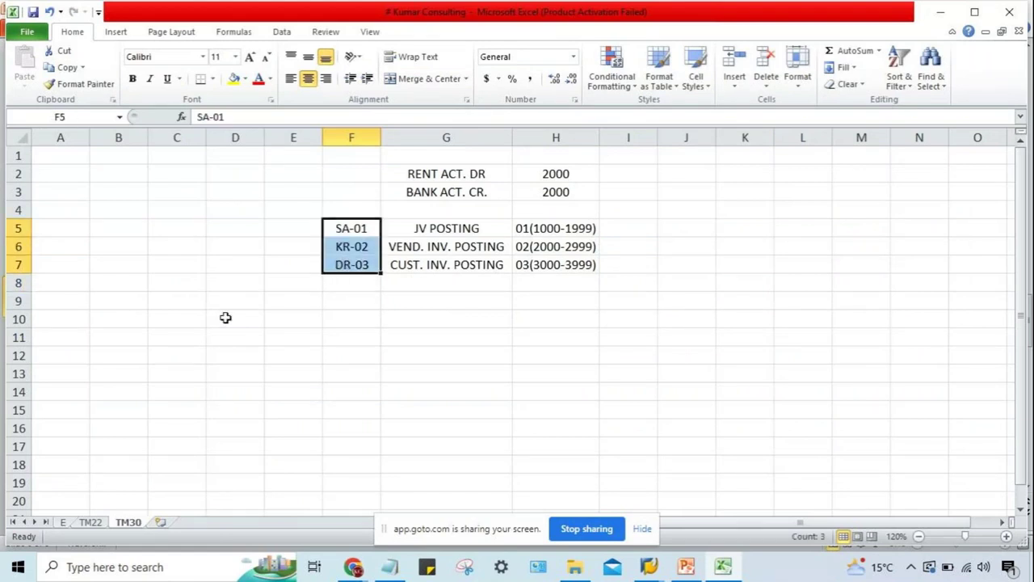
pyautogui.click(406, 316)
pyautogui.click(430, 297)
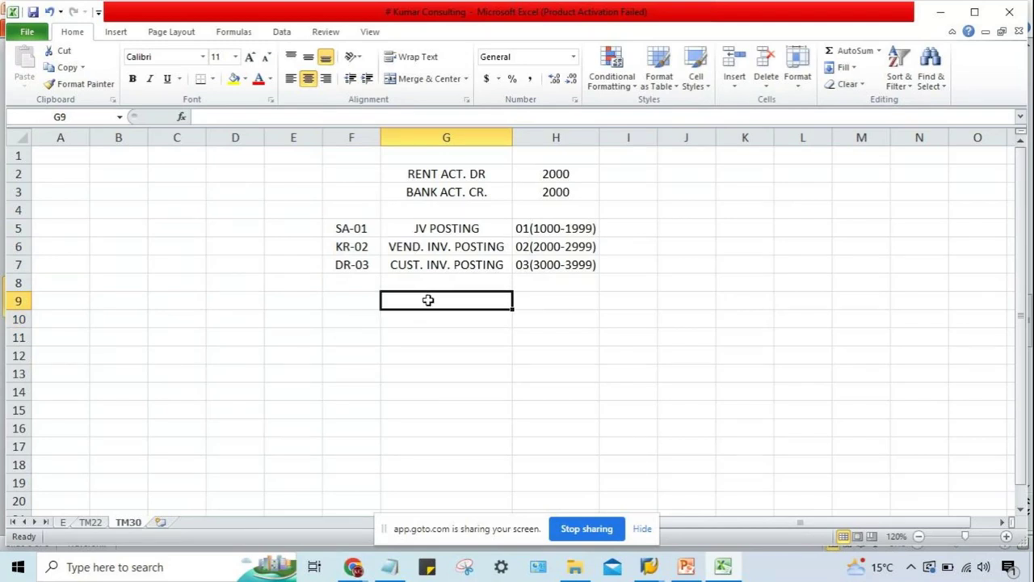
pyautogui.write('CUST')
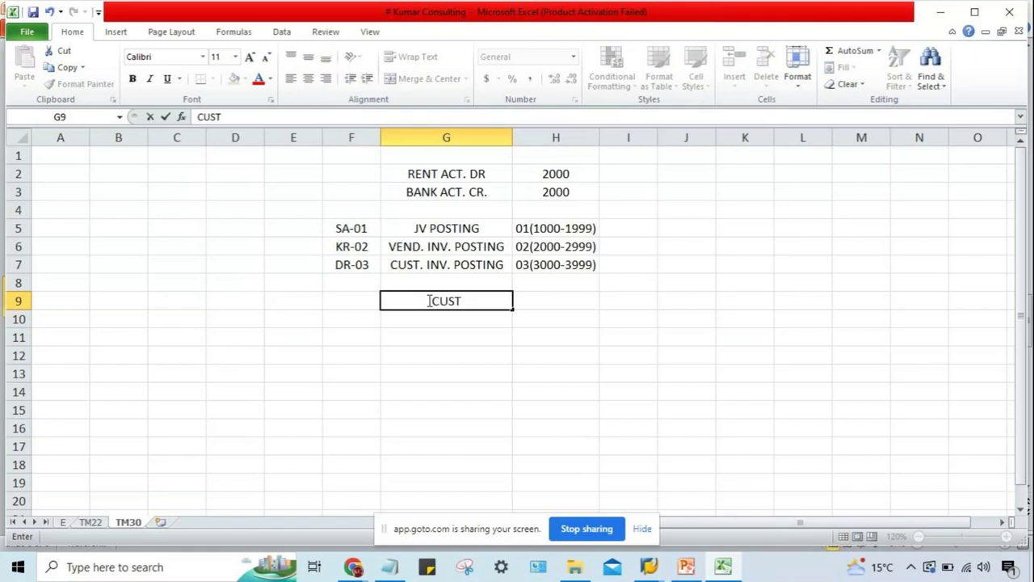
pyautogui.write('. INV.')
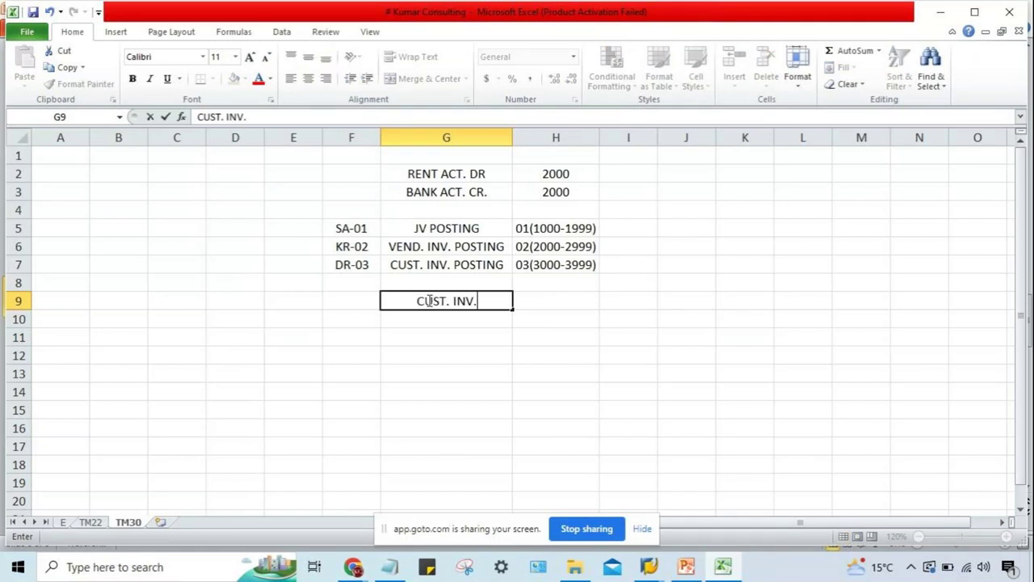
pyautogui.press('Return')
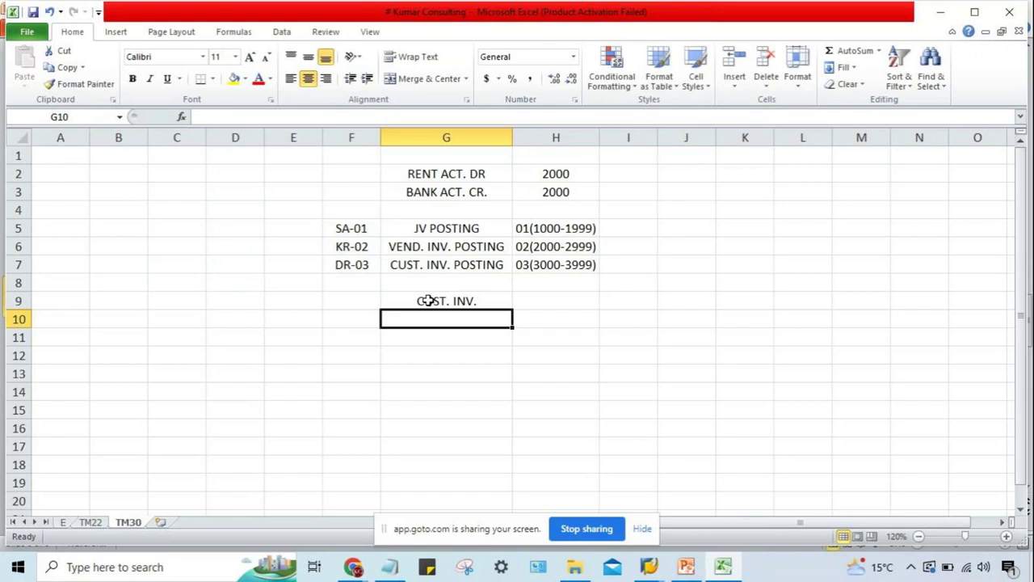
# Add the labels CUST. CM and CUST. PYT. in cells G10 and G11.
pyautogui.write('CUST. CM')
pyautogui.press('Return')
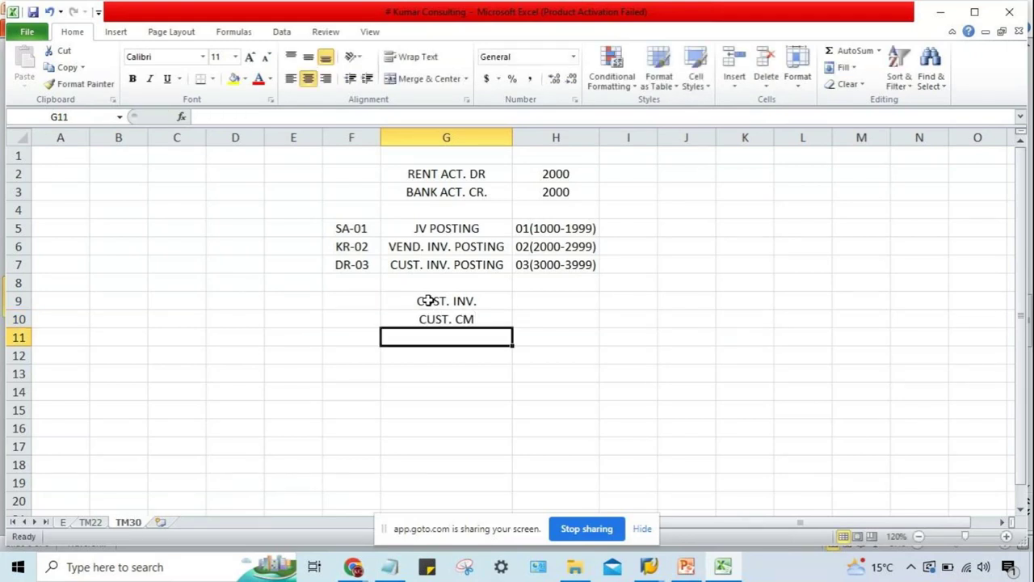
pyautogui.write('CUST. P')
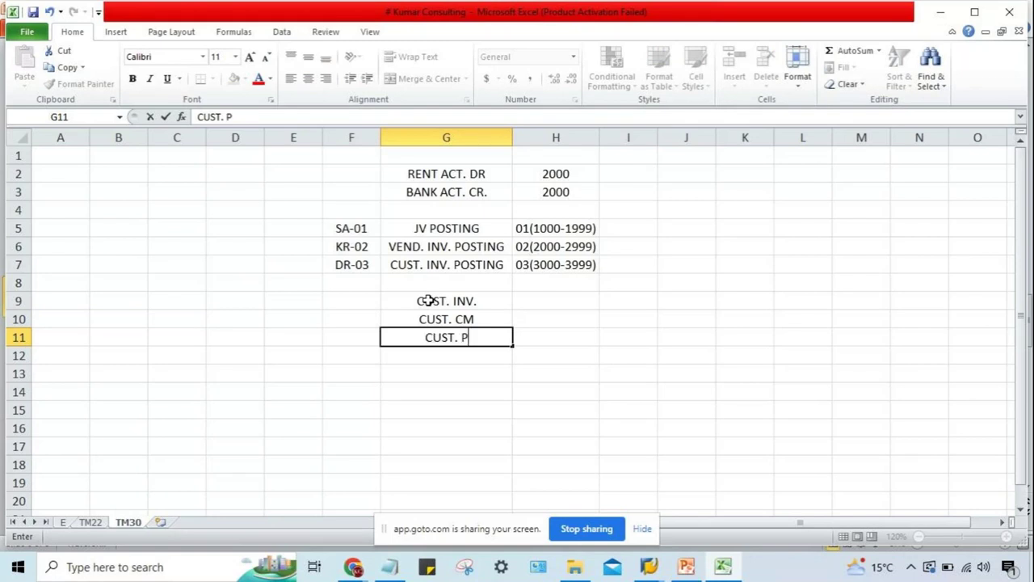
pyautogui.write('YT.')
pyautogui.press('Return')
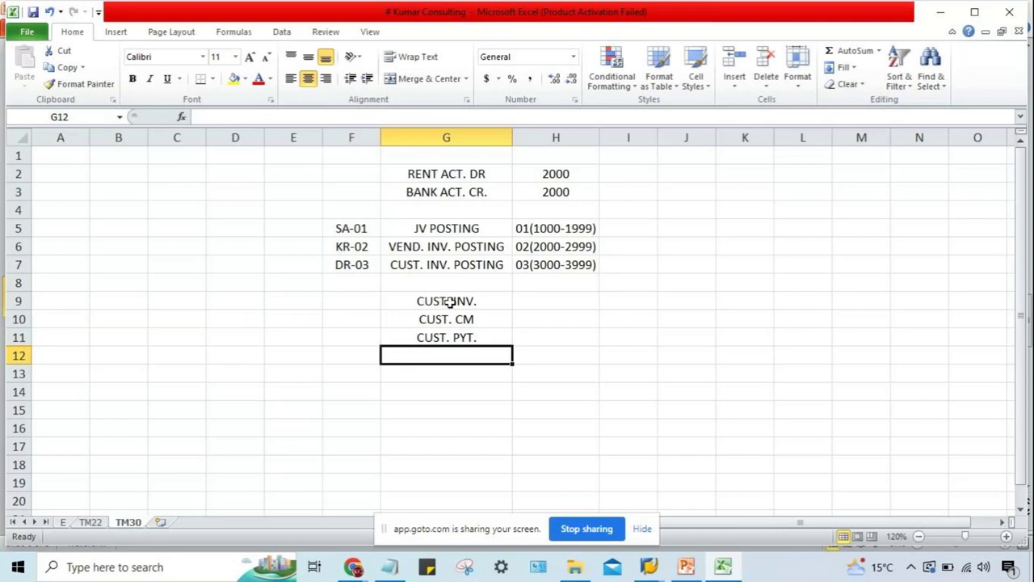
pyautogui.click(450, 302)
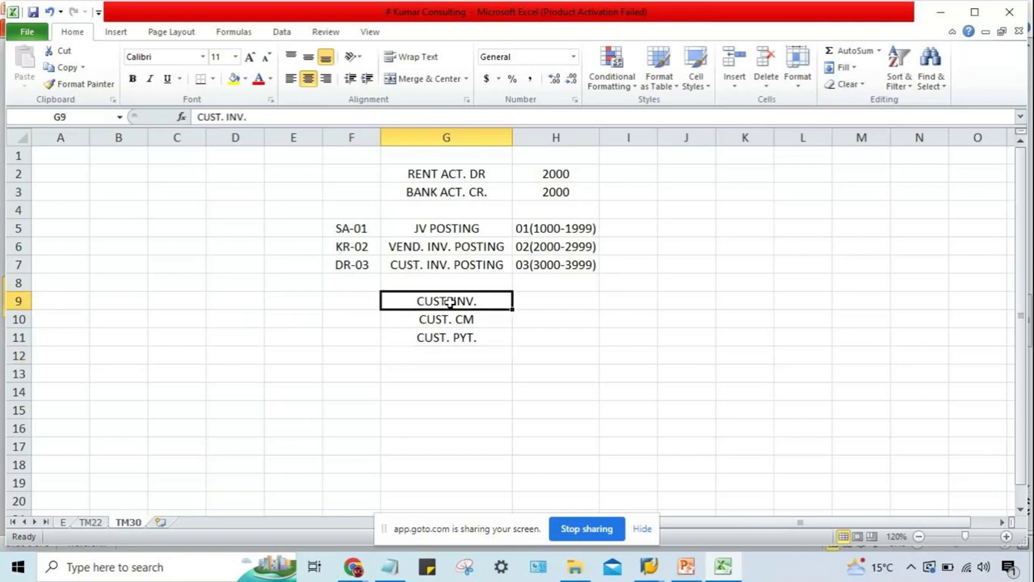
pyautogui.click(531, 306)
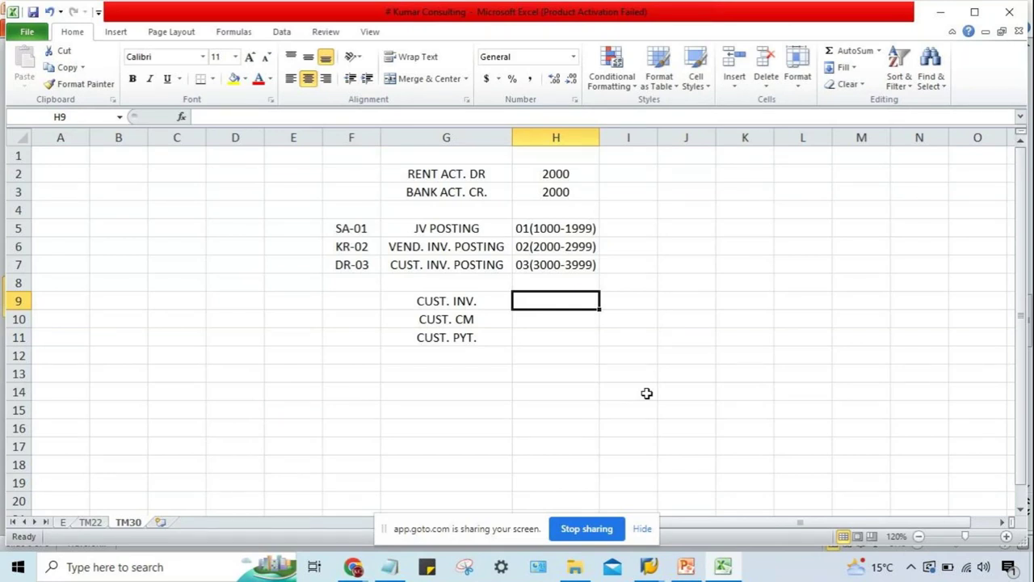
# Enter the amounts 5000 and 2000 in H9 and H10 beside CUST. INV. and CUST. CM.
pyautogui.write('5000')
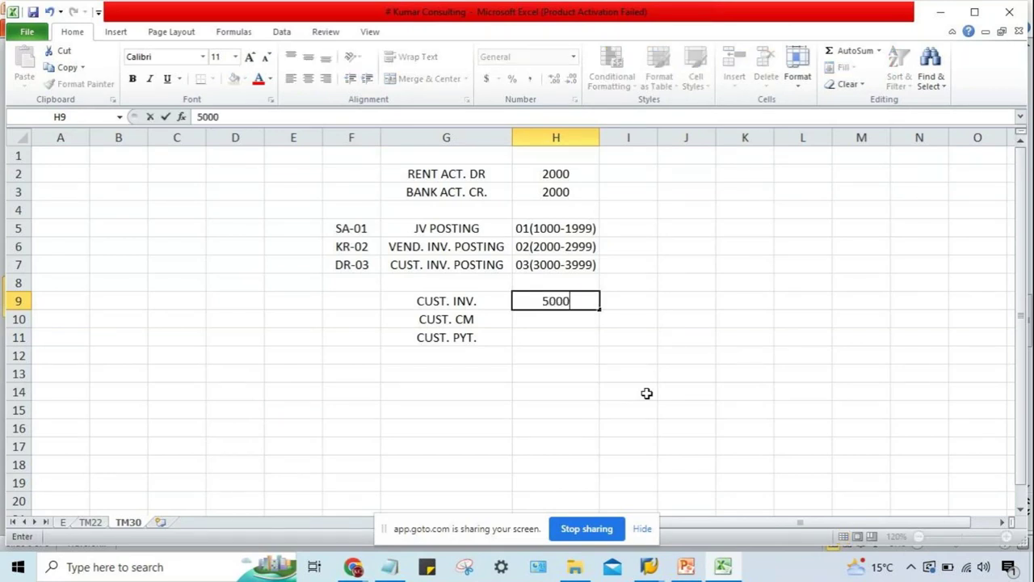
pyautogui.press('Return')
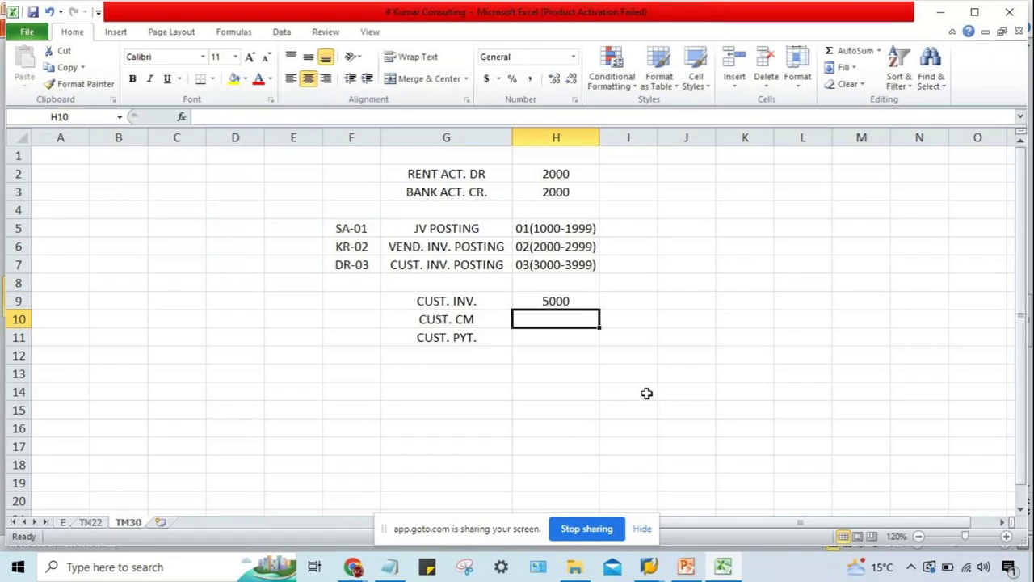
pyautogui.write('2000')
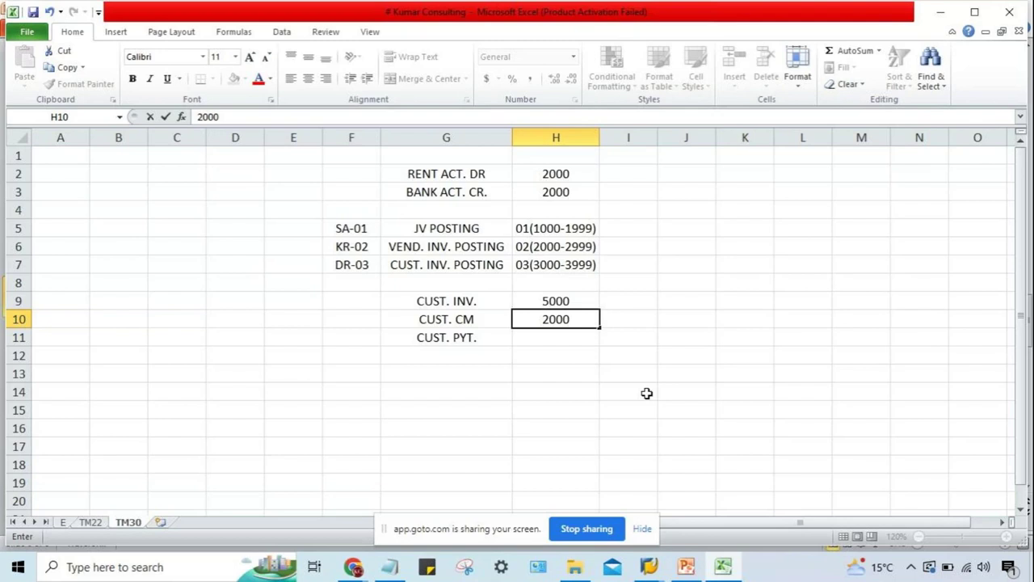
pyautogui.press('Return')
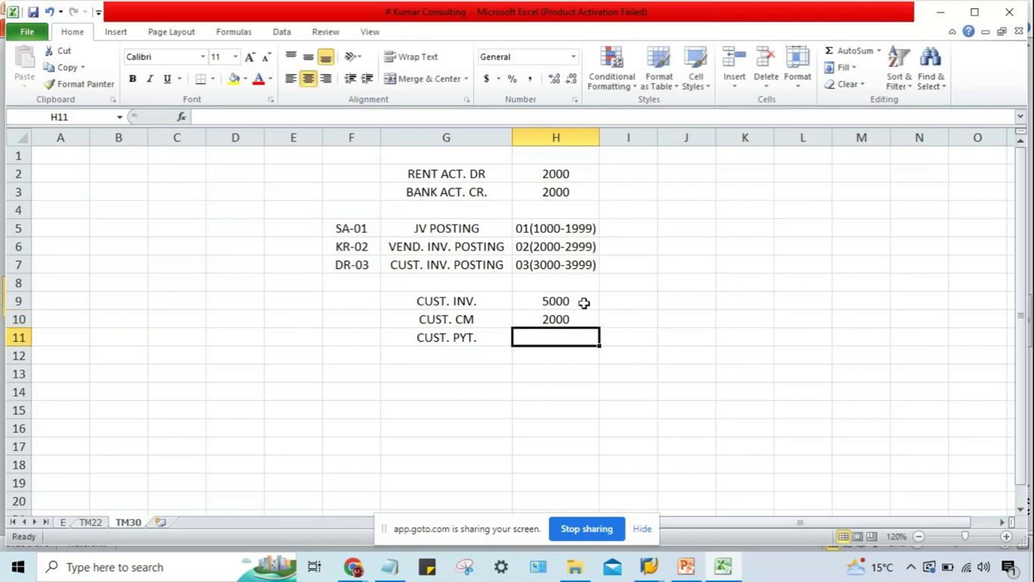
# Enter 3000 as the CUST. PYT. amount in cell H11.
pyautogui.click(582, 301)
pyautogui.click(580, 320)
pyautogui.click(581, 339)
pyautogui.click(577, 300)
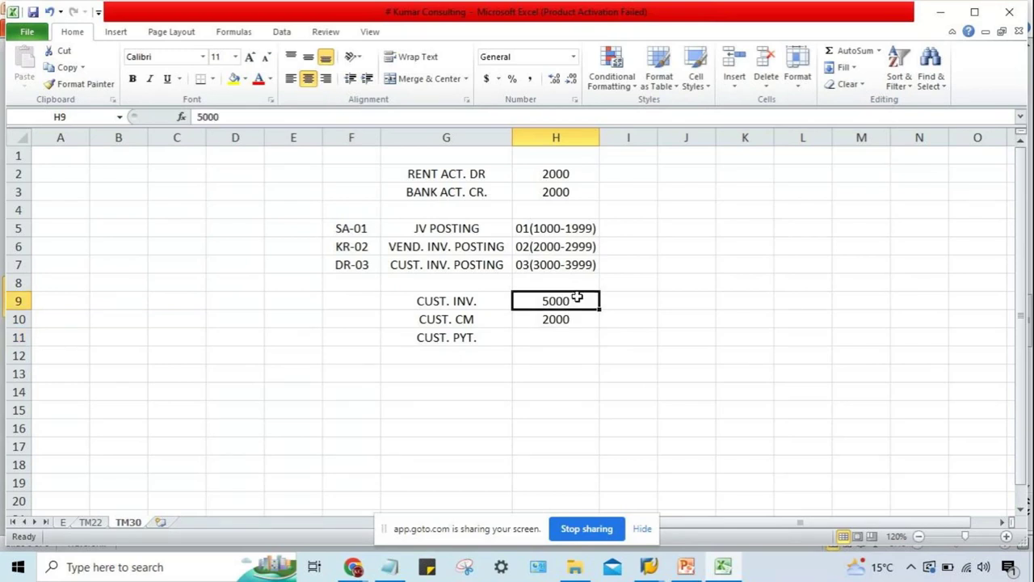
pyautogui.click(577, 319)
pyautogui.click(573, 300)
pyautogui.click(572, 320)
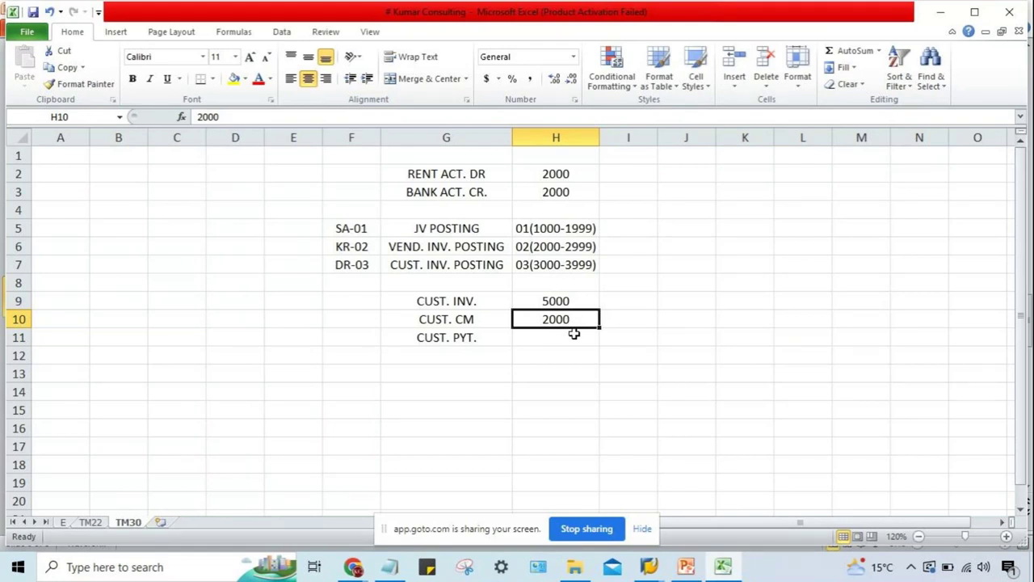
pyautogui.click(574, 334)
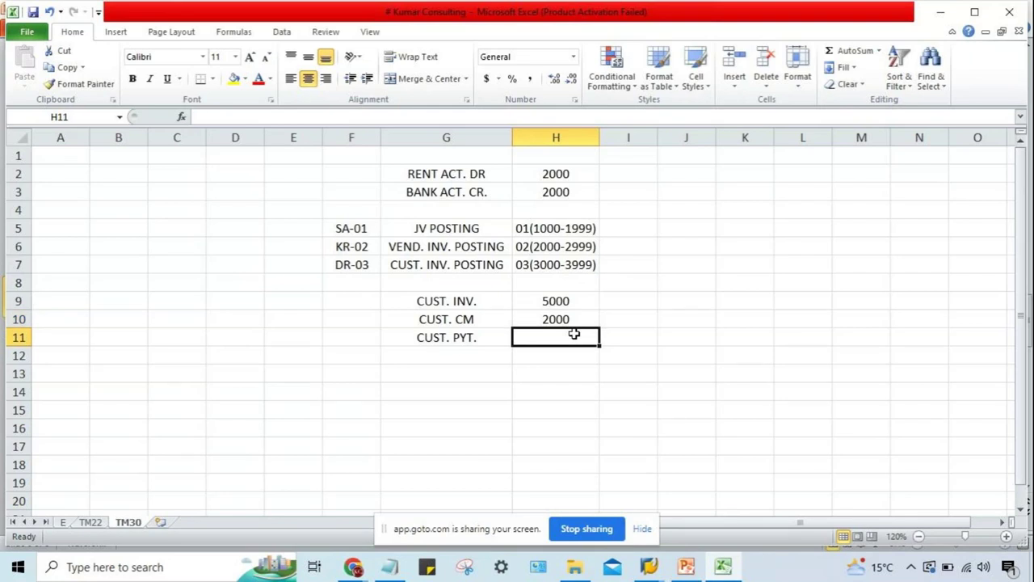
pyautogui.write('3000')
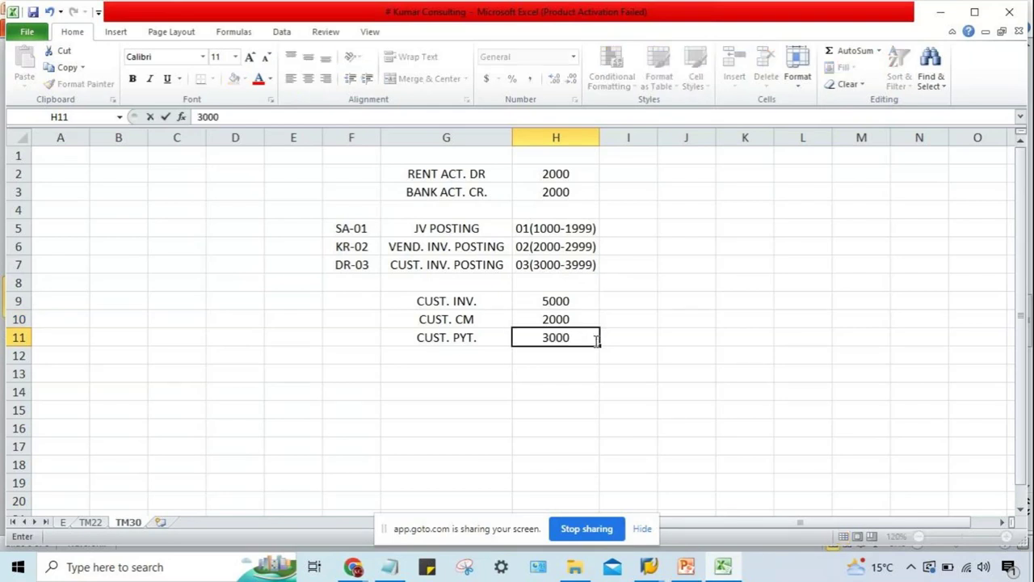
pyautogui.press('Return')
# Select H9:H11 to check the total of the three amounts.
pyautogui.moveTo(571, 302); pyautogui.dragTo(577, 337)
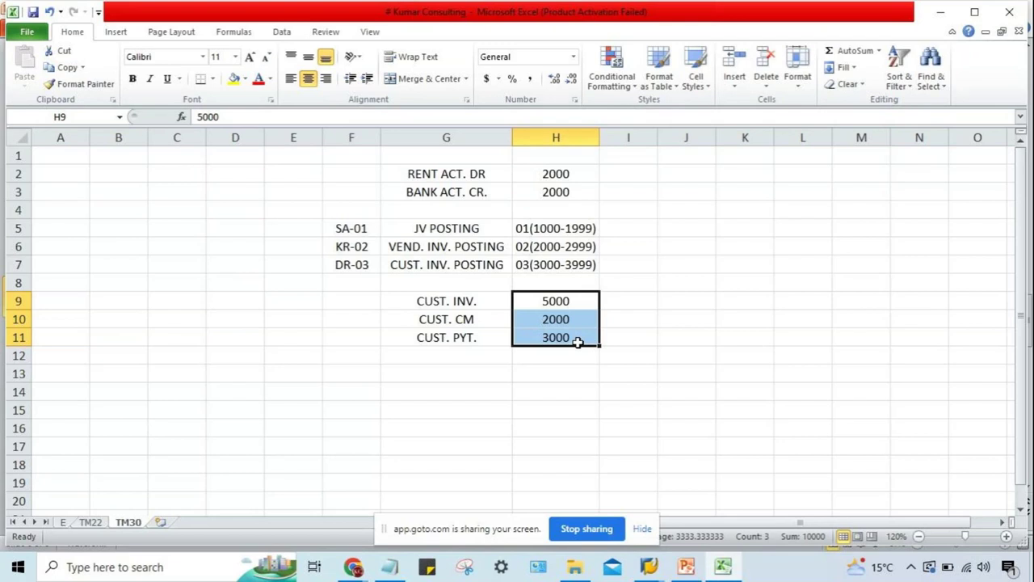
pyautogui.click(572, 302)
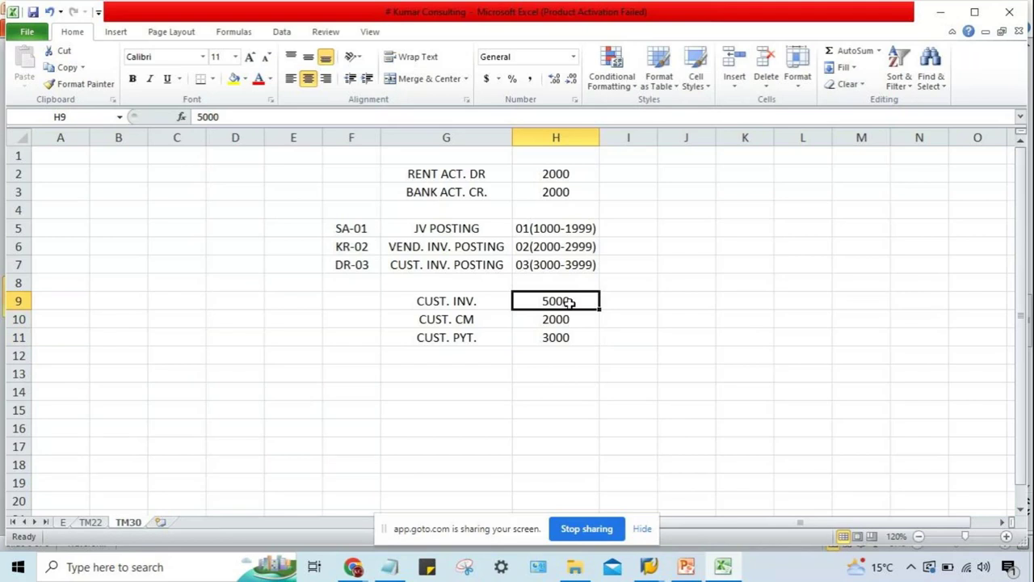
pyautogui.click(570, 318)
pyautogui.click(573, 336)
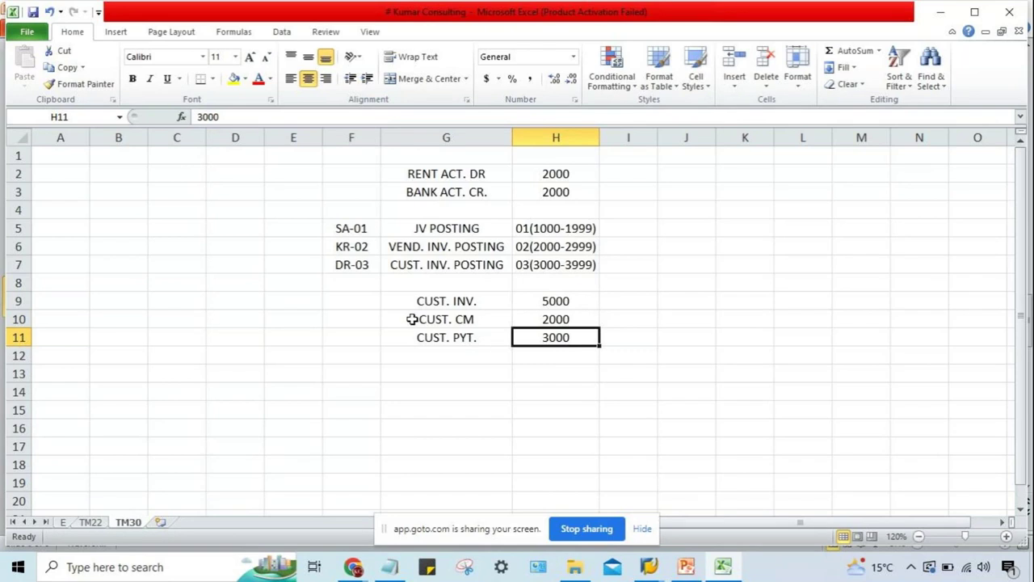
# Enter the document type codes DR, DG and DZ in F9 to F11 beside the customer labels.
pyautogui.click(372, 304)
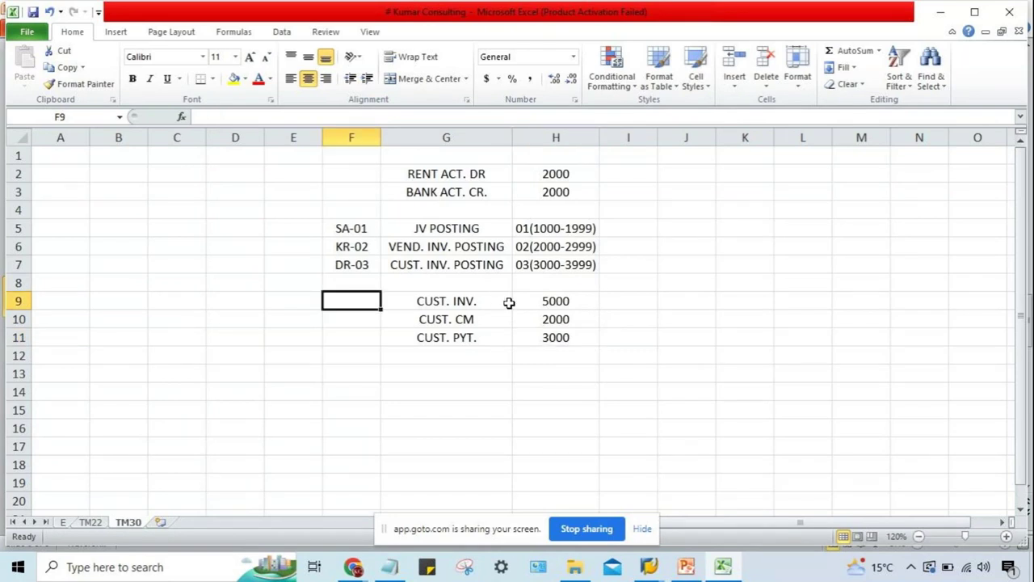
pyautogui.write('DR')
pyautogui.press('Return')
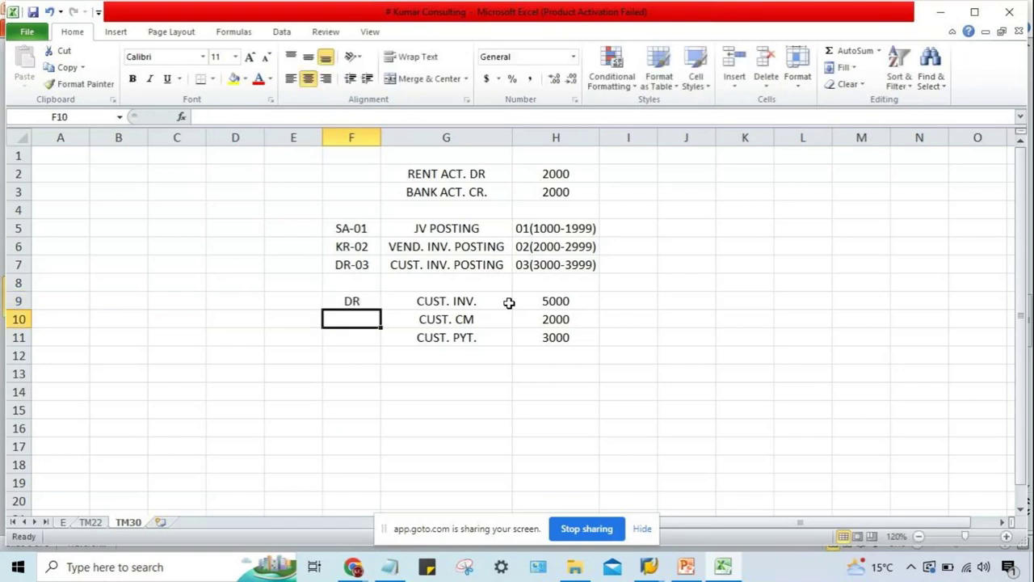
pyautogui.write('DG')
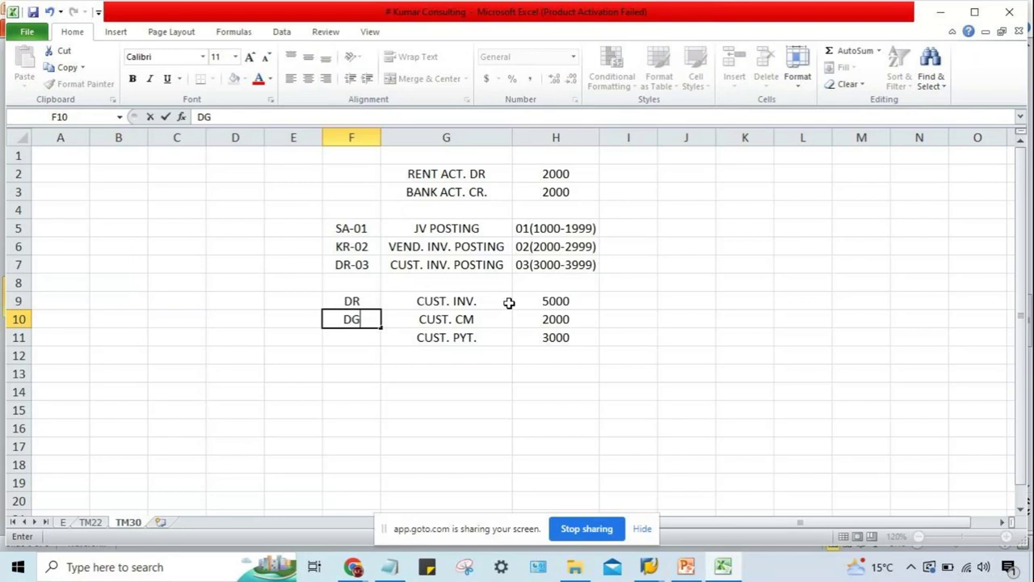
pyautogui.press('Return')
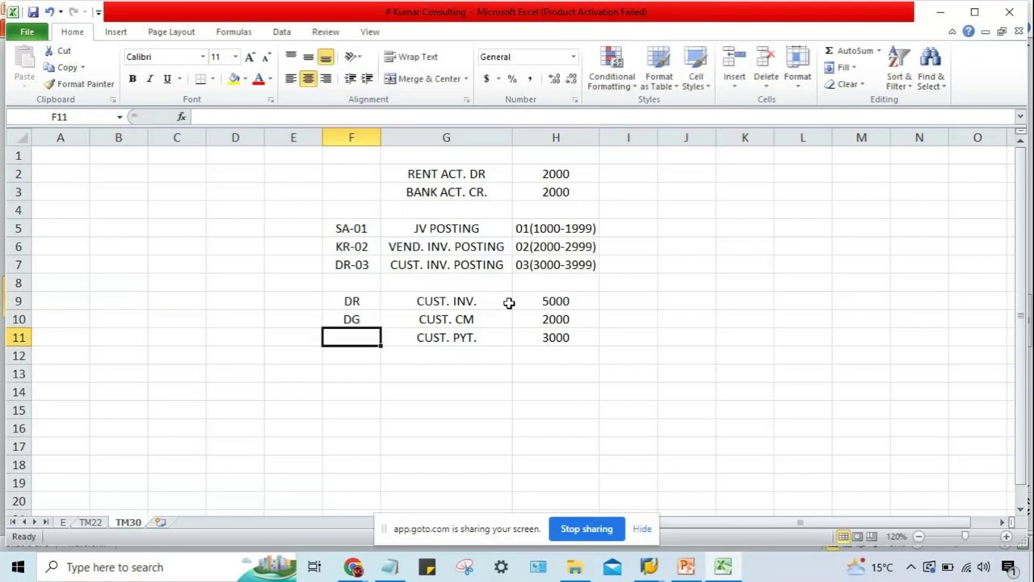
pyautogui.write('DZ')
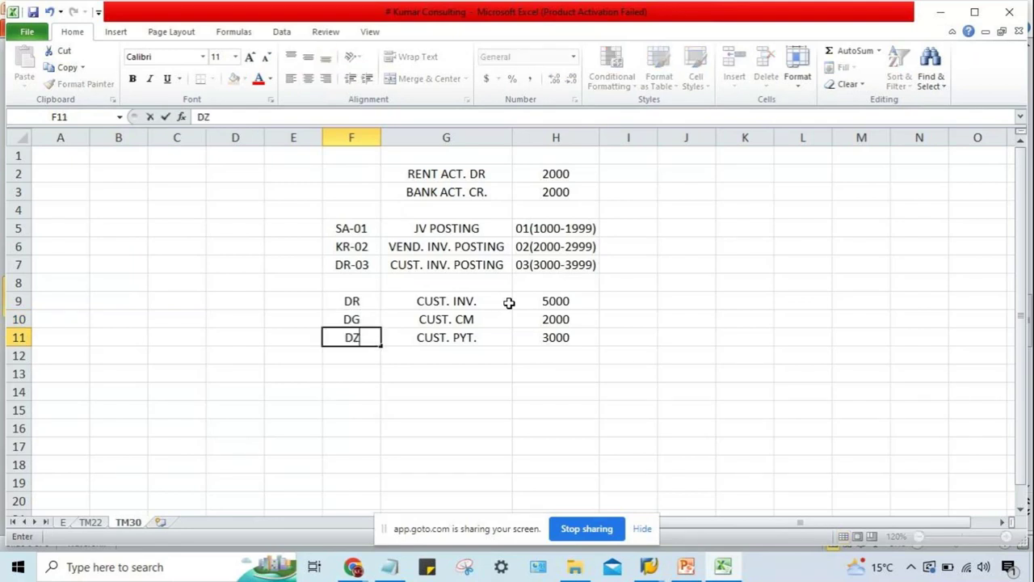
pyautogui.press('Return')
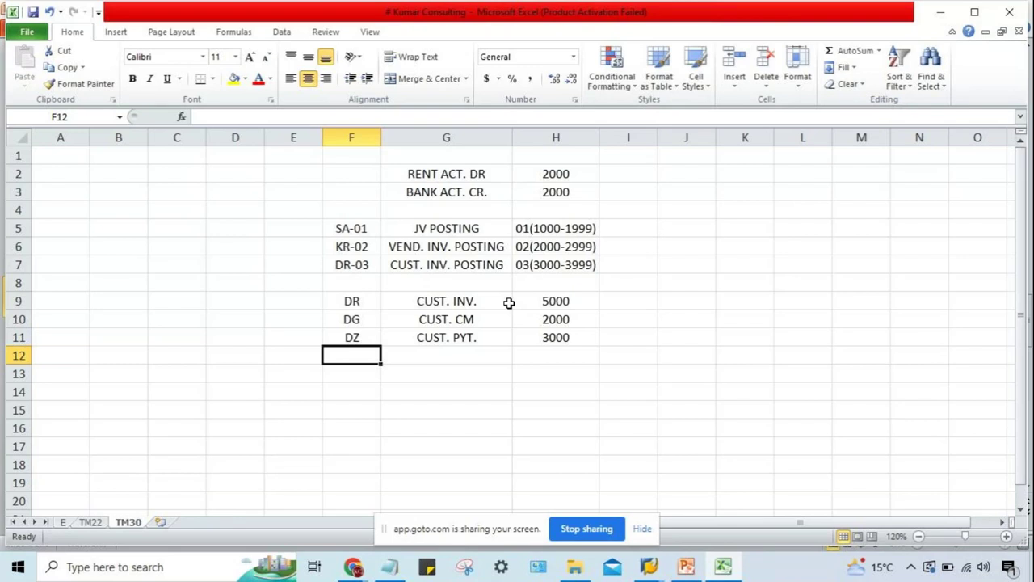
pyautogui.click(497, 372)
pyautogui.click(364, 301)
pyautogui.moveTo(364, 301); pyautogui.dragTo(371, 334)
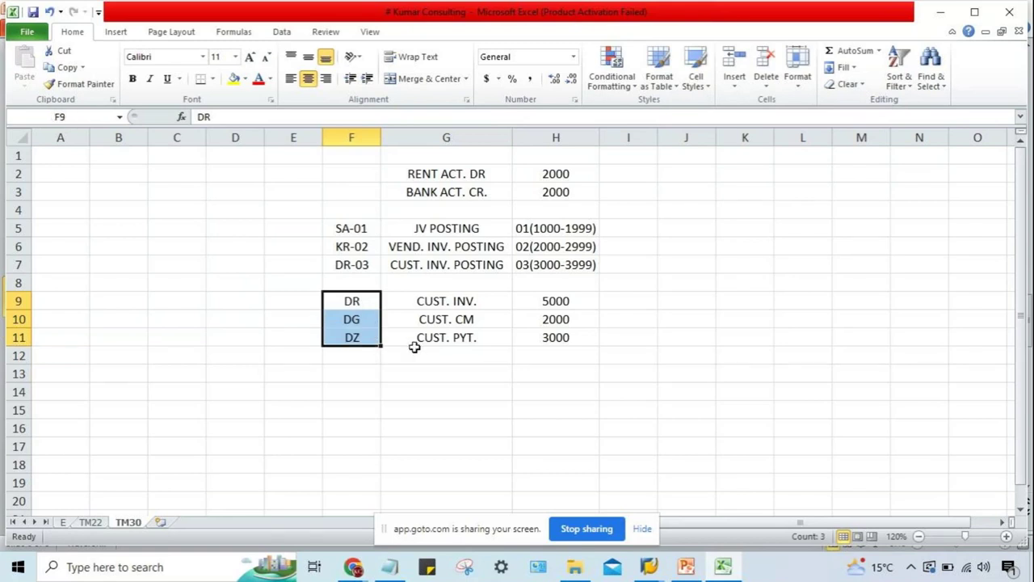
pyautogui.click(686, 566)
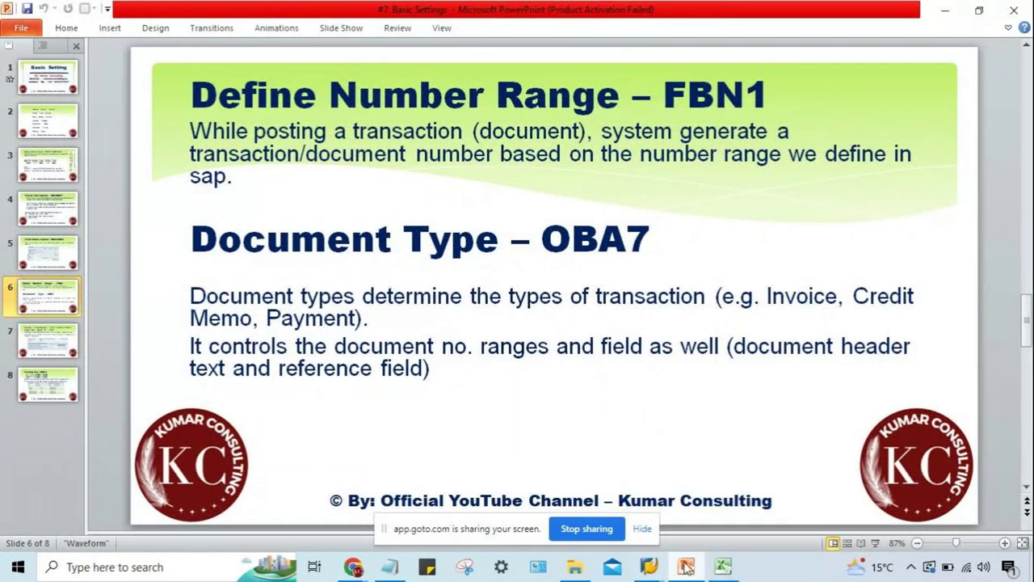
pyautogui.click(714, 571)
pyautogui.click(355, 301)
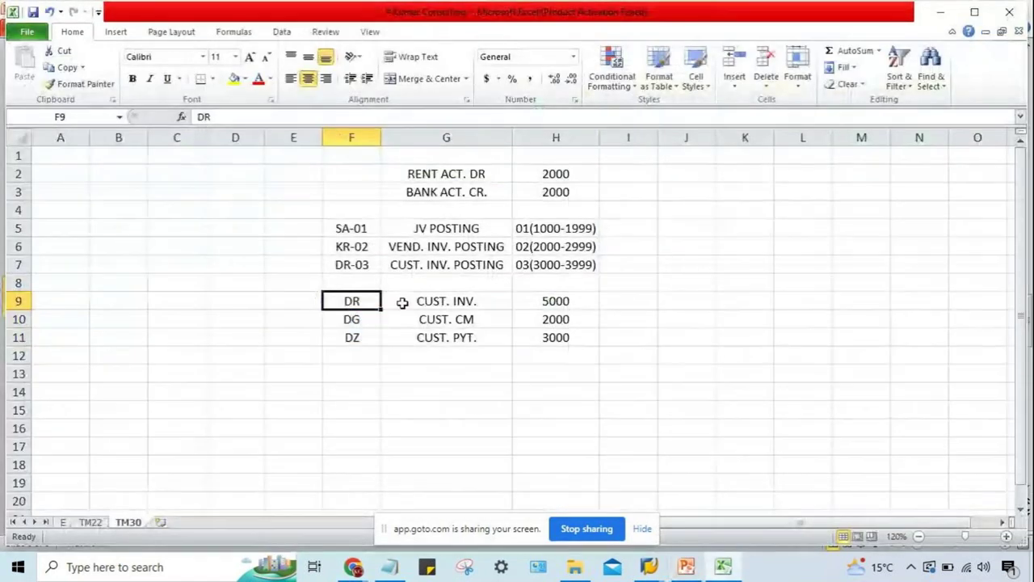
pyautogui.click(402, 302)
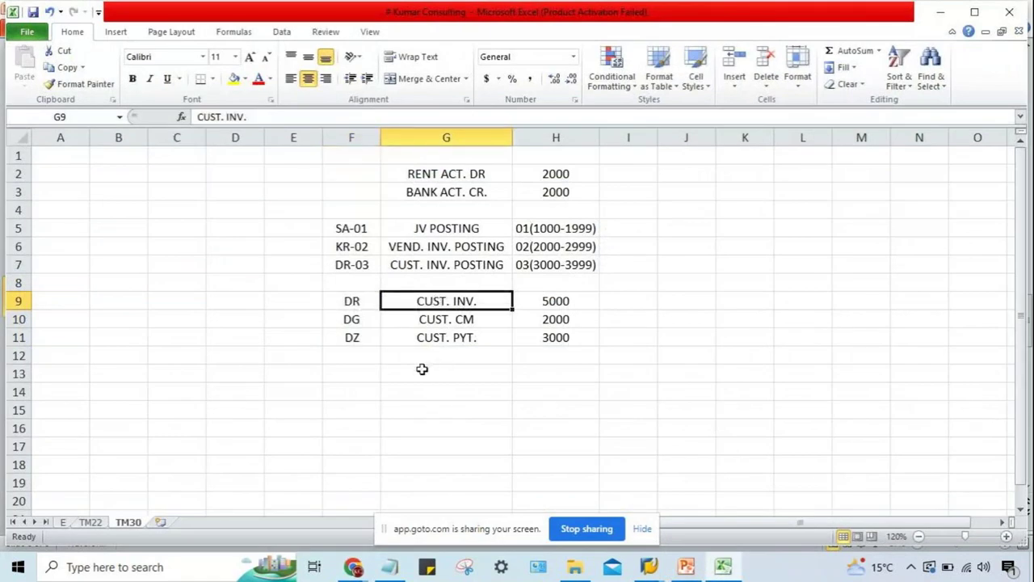
pyautogui.click(330, 319)
pyautogui.click(474, 320)
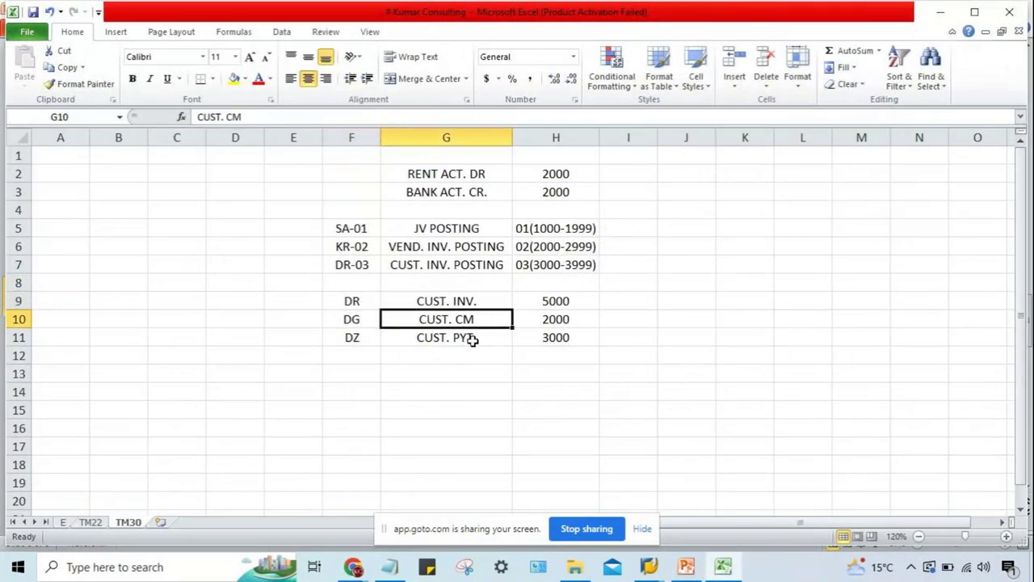
pyautogui.click(349, 338)
pyautogui.click(441, 334)
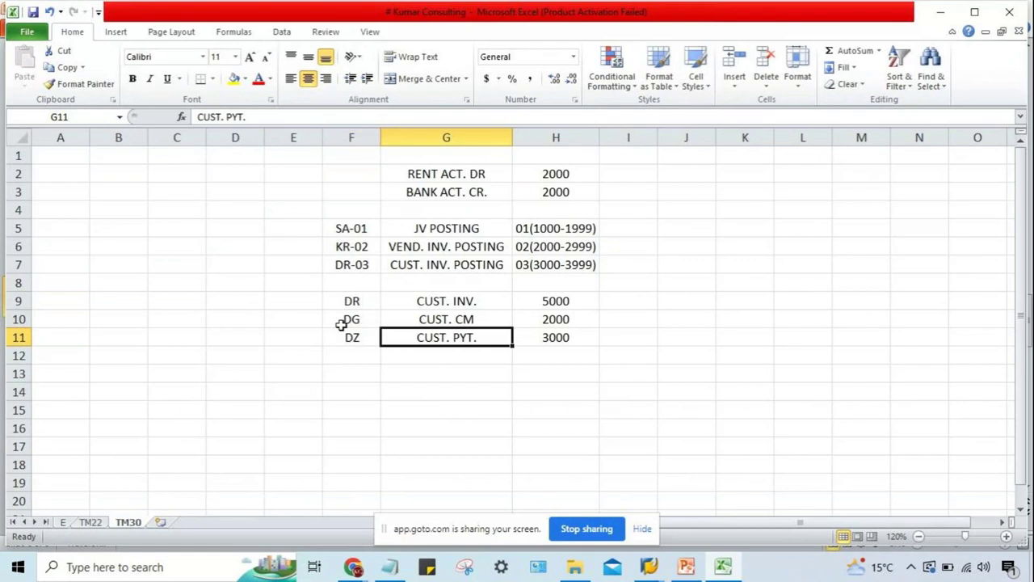
pyautogui.click(288, 301)
pyautogui.click(346, 247)
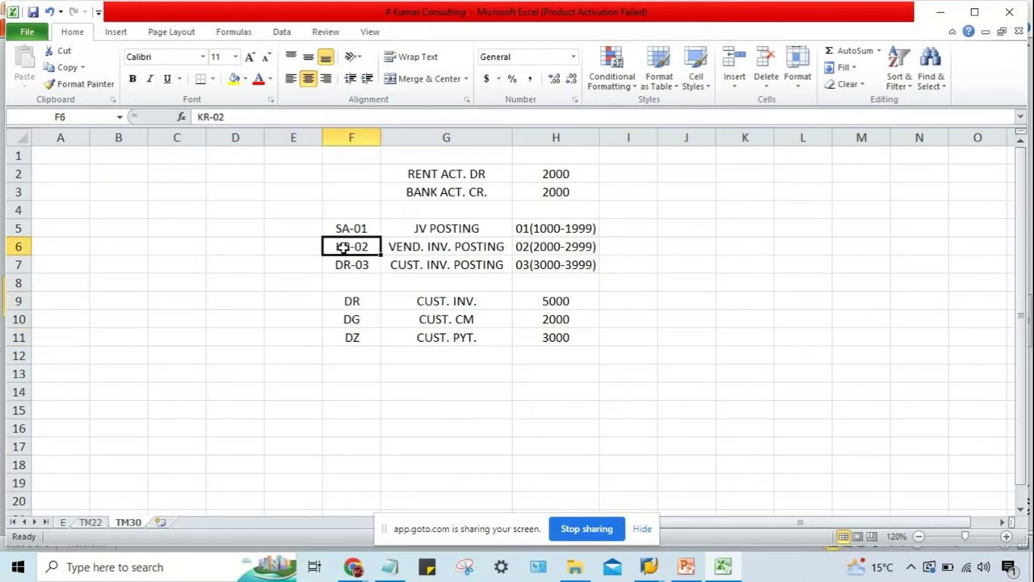
pyautogui.click(427, 252)
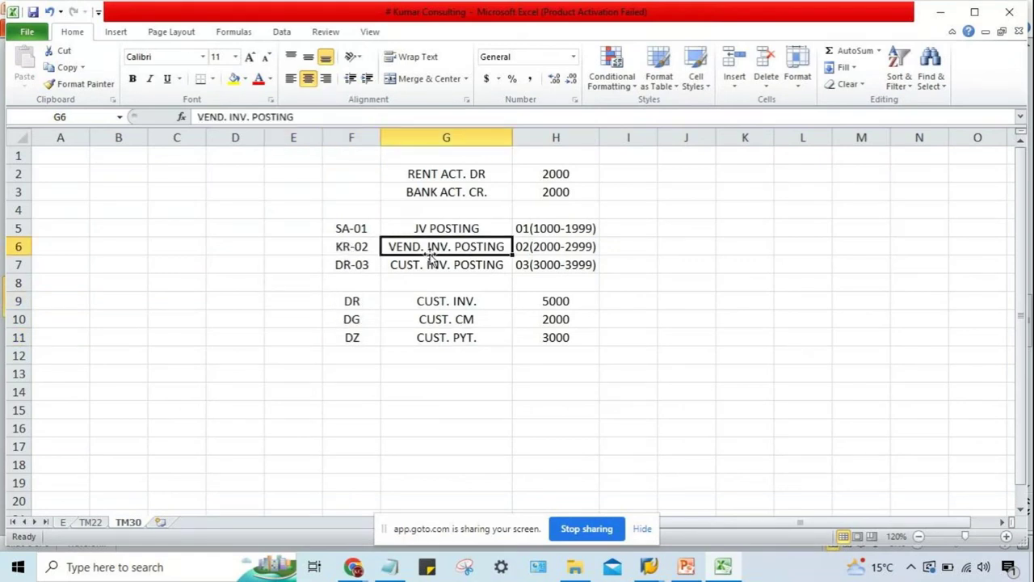
pyautogui.click(345, 246)
pyautogui.click(391, 250)
pyautogui.click(343, 247)
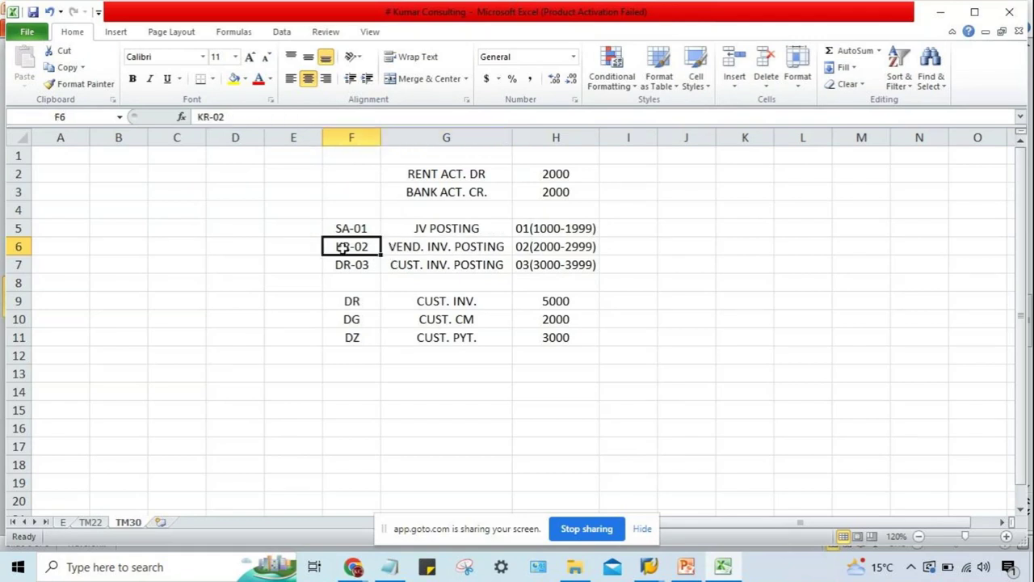
pyautogui.click(429, 247)
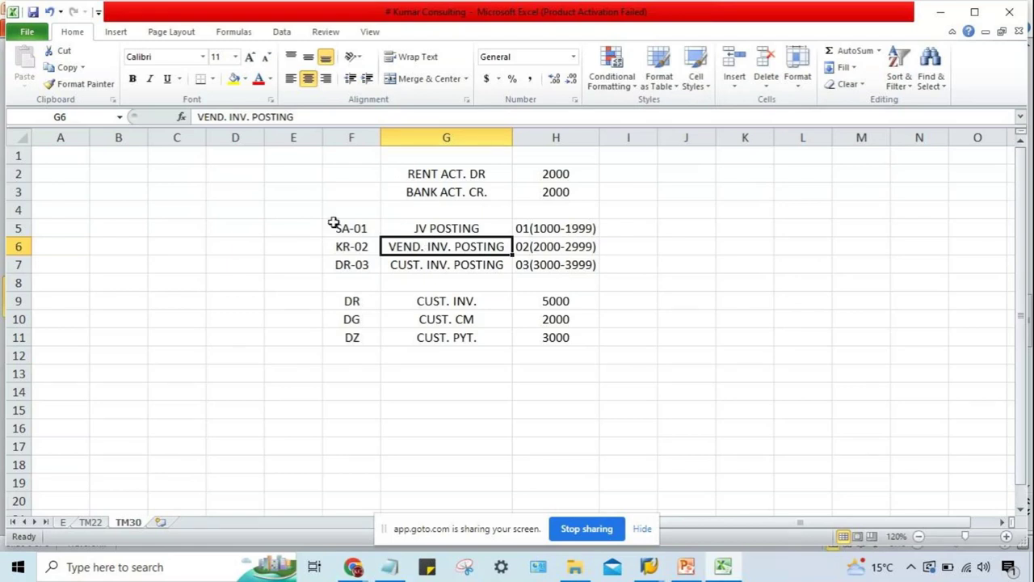
pyautogui.click(416, 226)
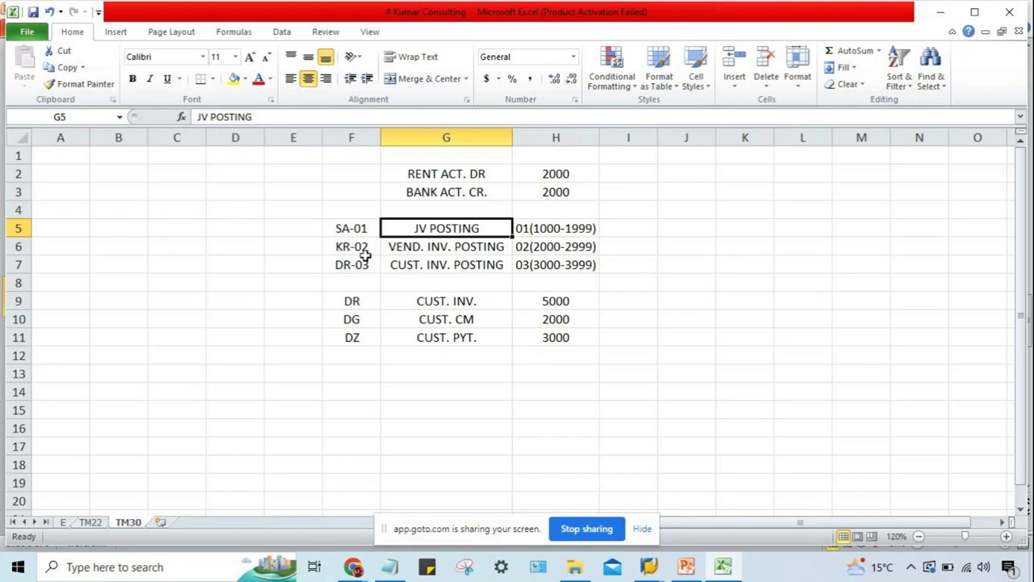
pyautogui.click(359, 229)
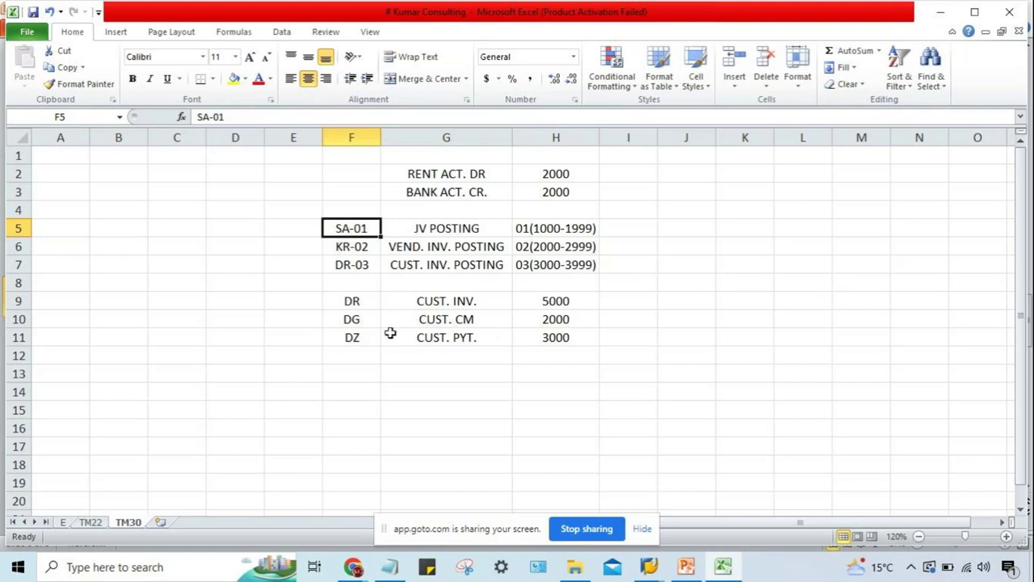
pyautogui.click(685, 568)
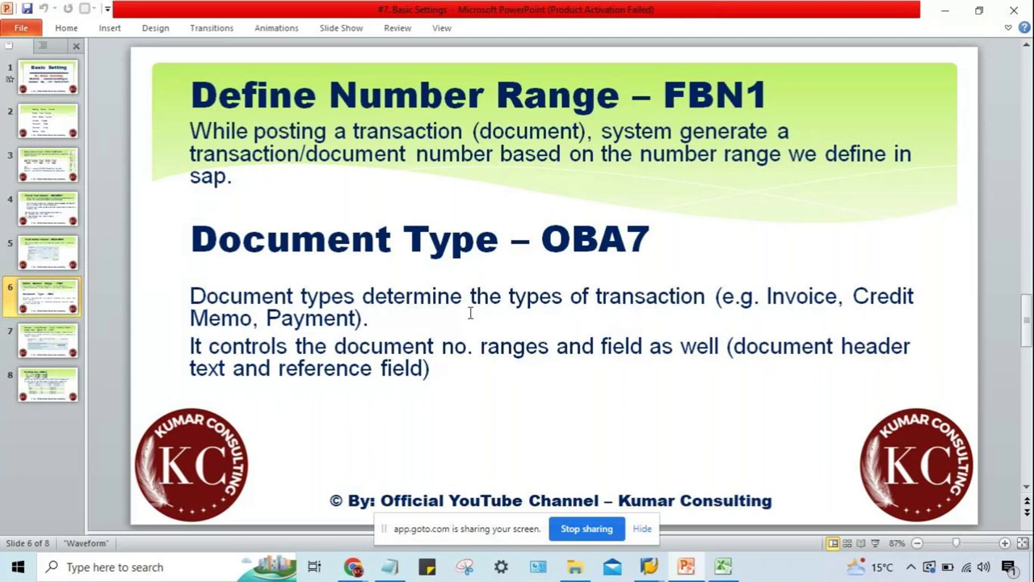
pyautogui.hotkey('alt', 'Tab')
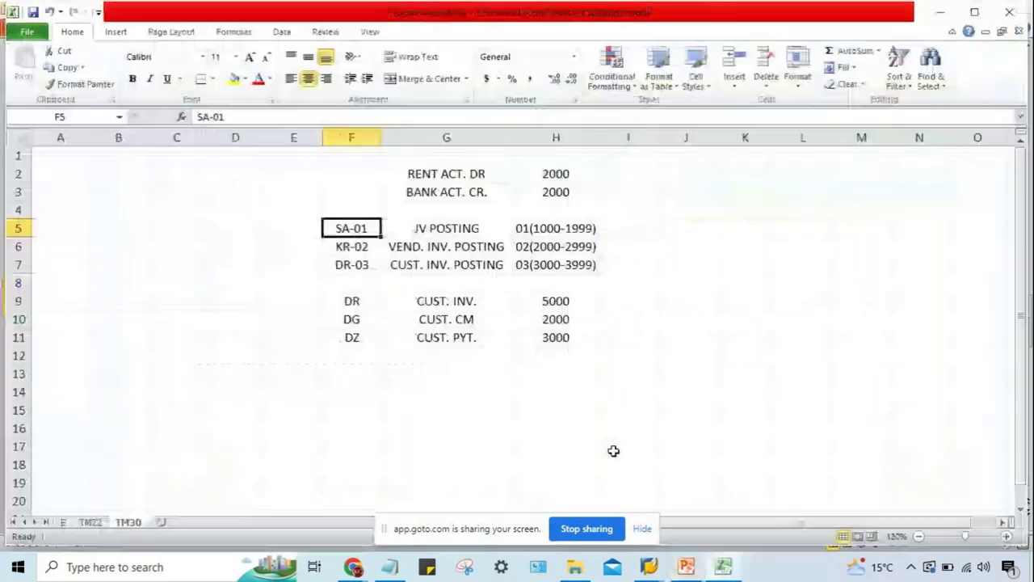
pyautogui.moveTo(360, 296); pyautogui.dragTo(370, 338)
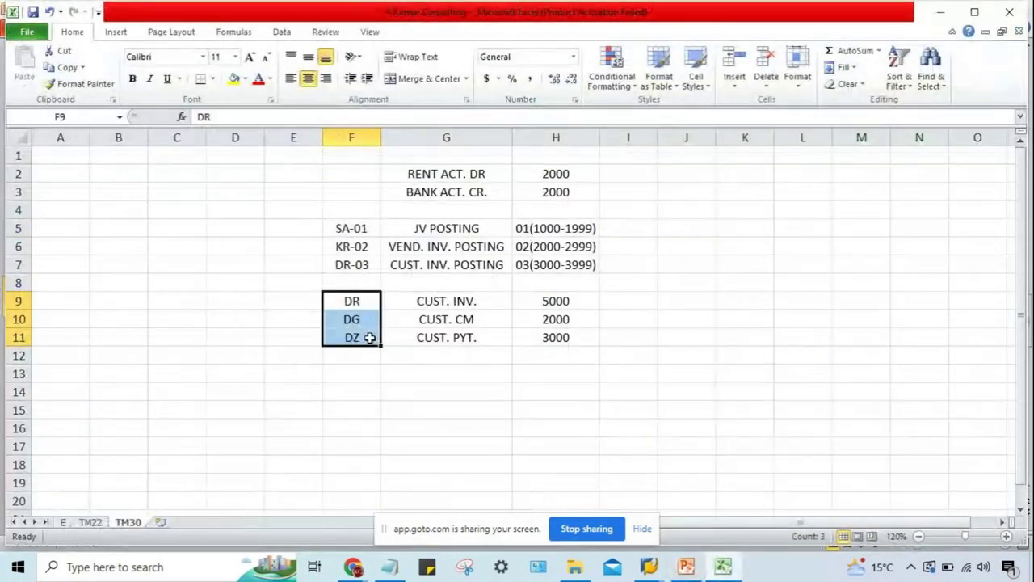
pyautogui.moveTo(415, 299); pyautogui.dragTo(422, 331)
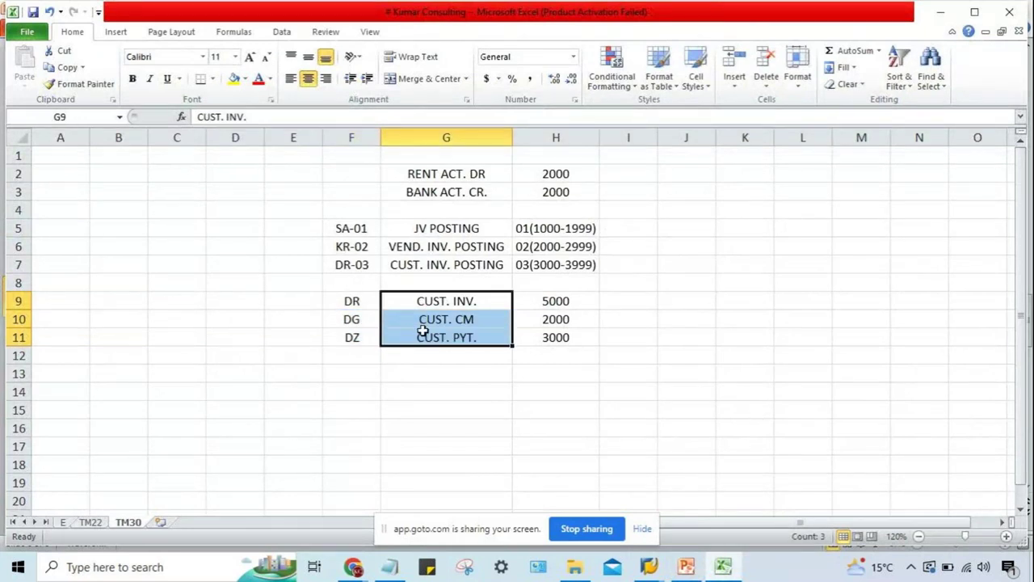
pyautogui.click(570, 301)
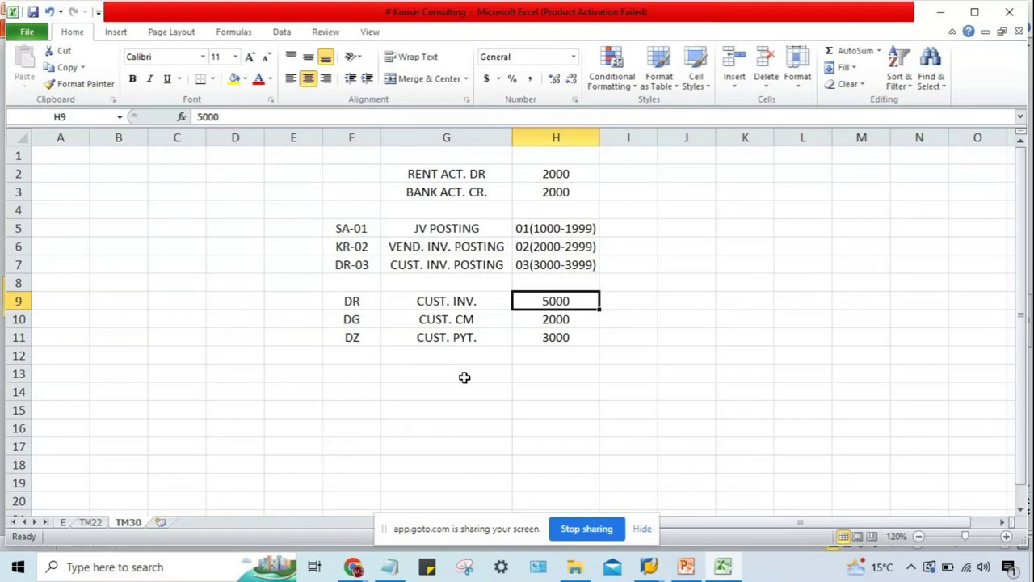
pyautogui.click(352, 301)
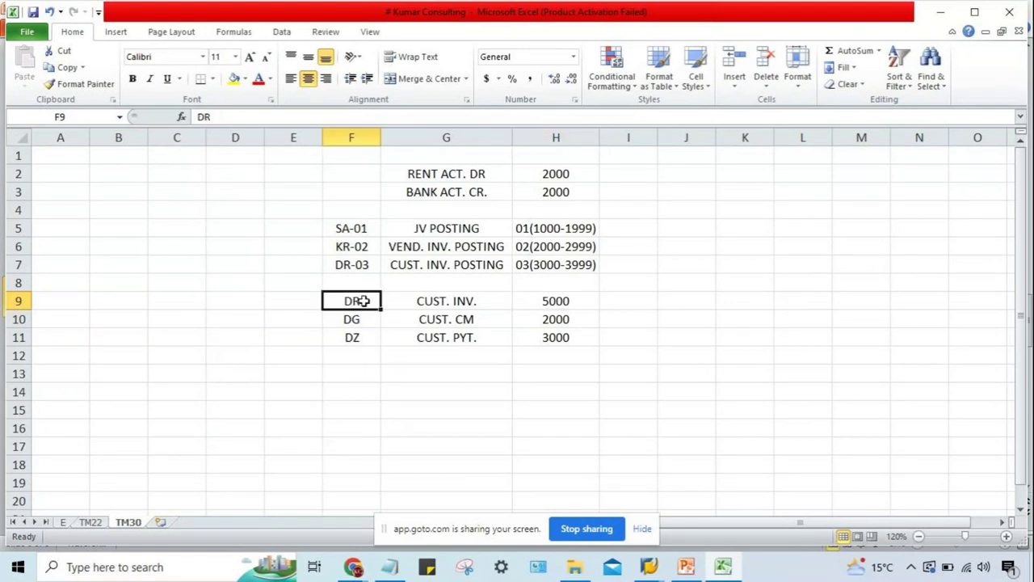
pyautogui.click(559, 299)
pyautogui.click(568, 317)
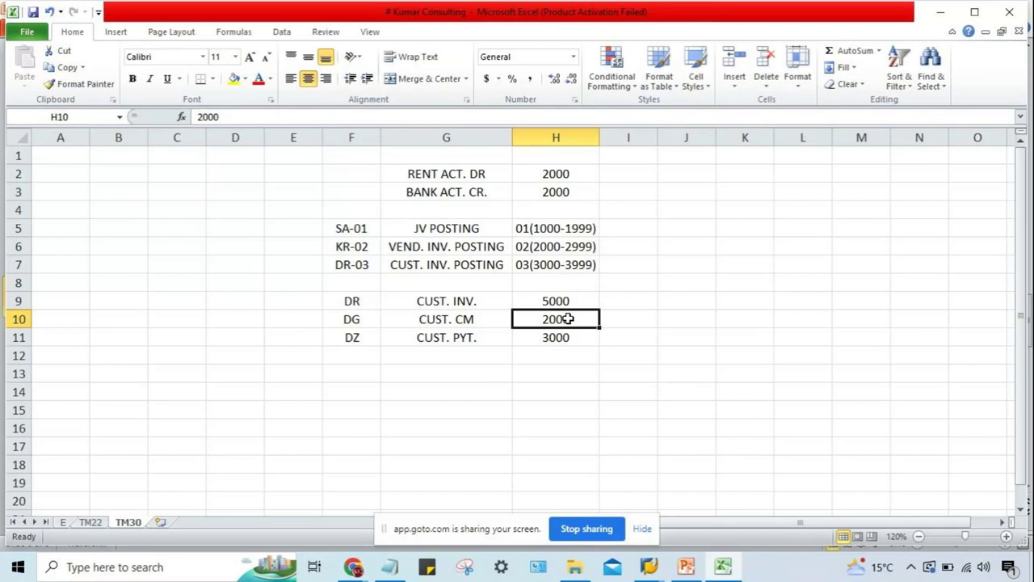
pyautogui.click(357, 319)
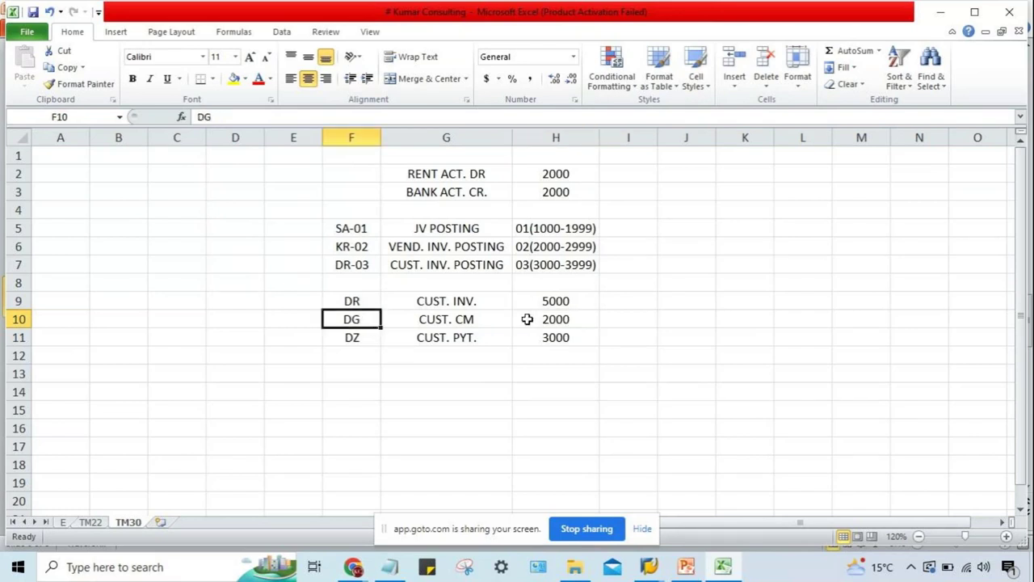
pyautogui.click(557, 322)
pyautogui.click(559, 340)
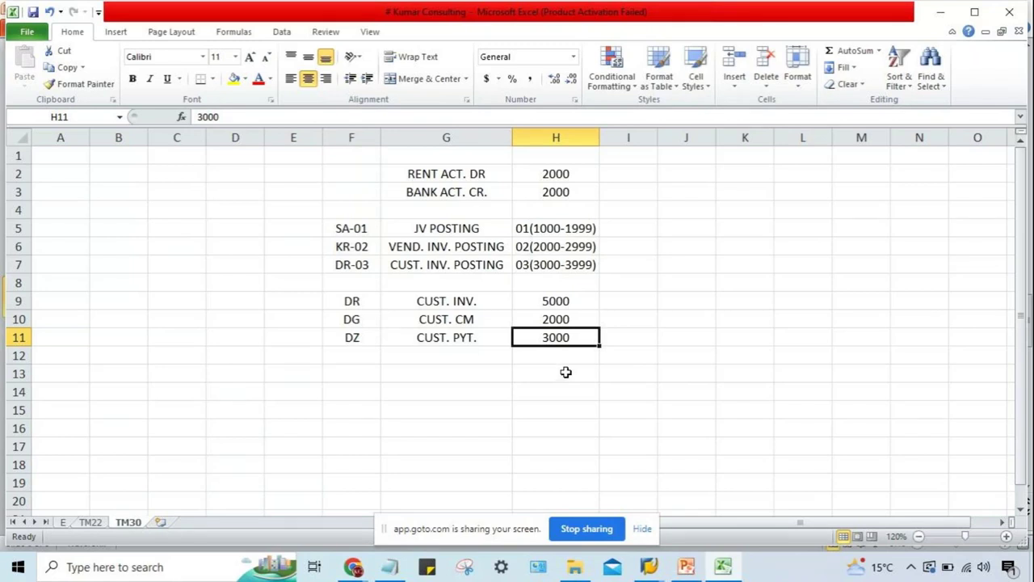
pyautogui.click(686, 568)
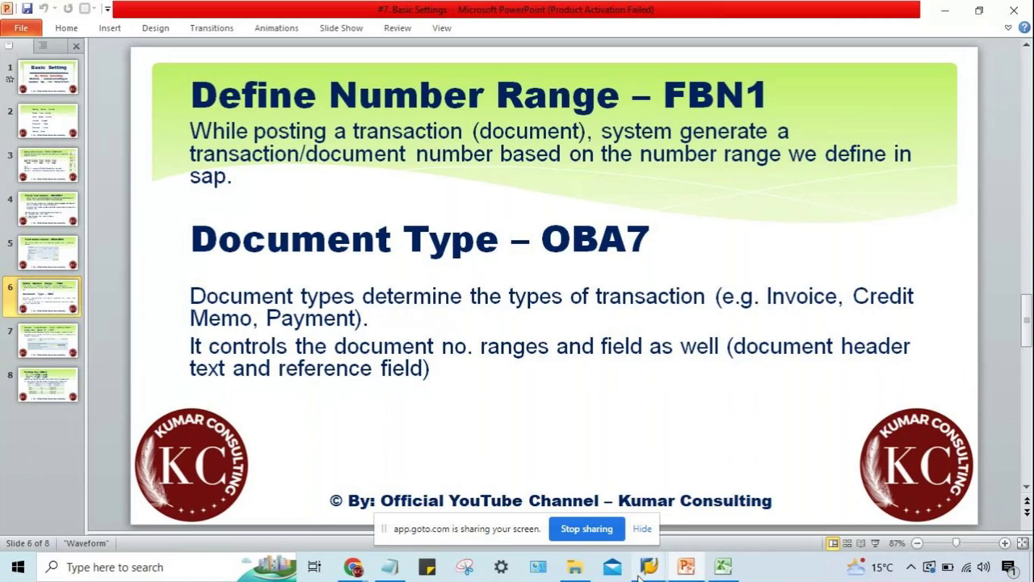
pyautogui.moveTo(685, 571)
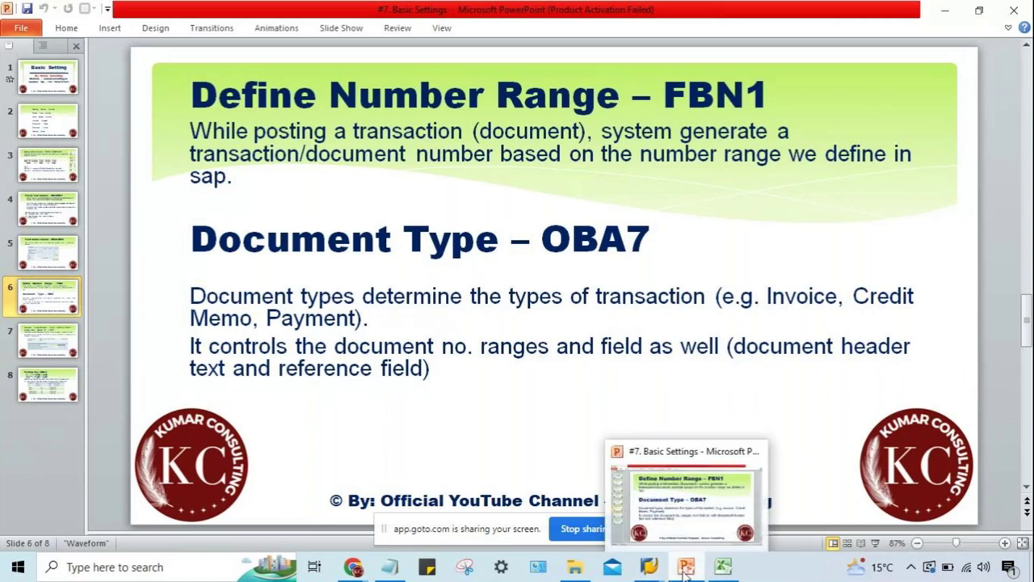
pyautogui.click(722, 567)
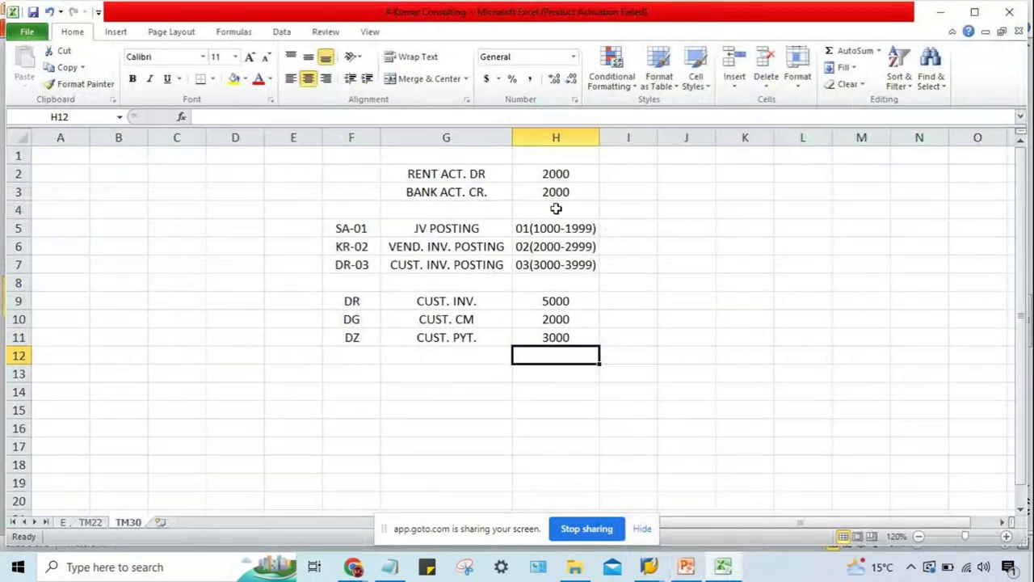
pyautogui.moveTo(557, 228); pyautogui.dragTo(564, 269)
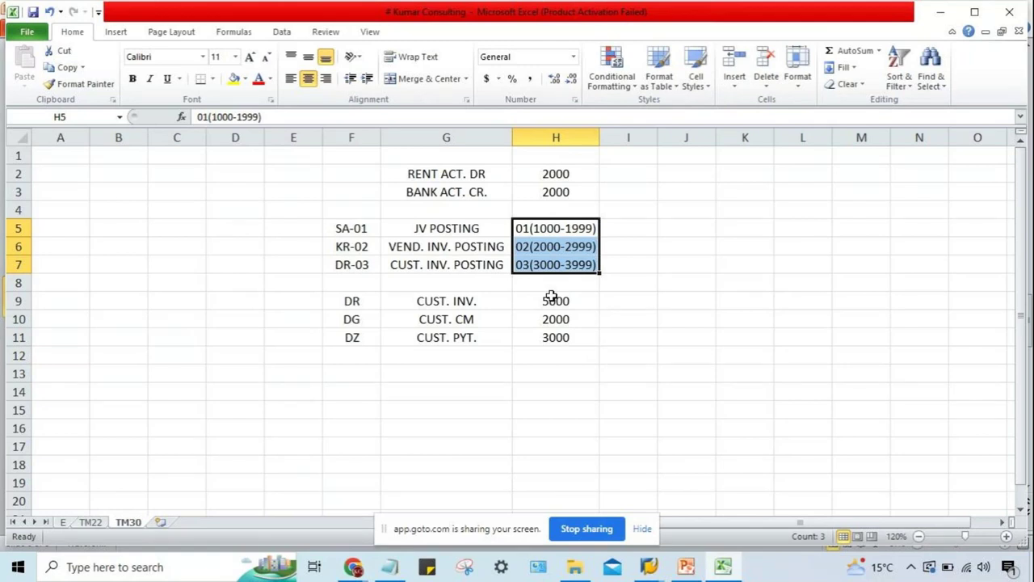
pyautogui.click(530, 228)
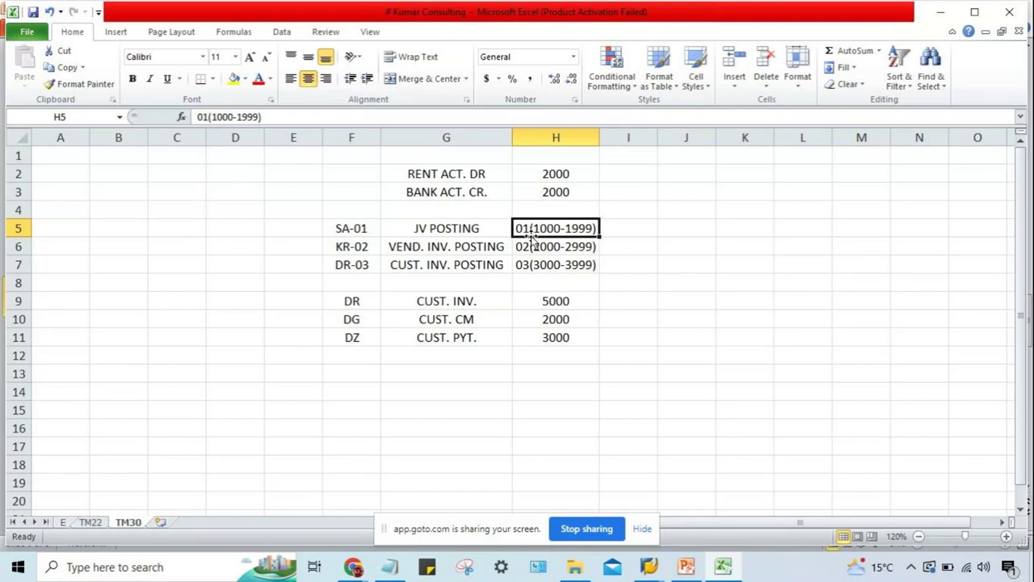
pyautogui.click(333, 229)
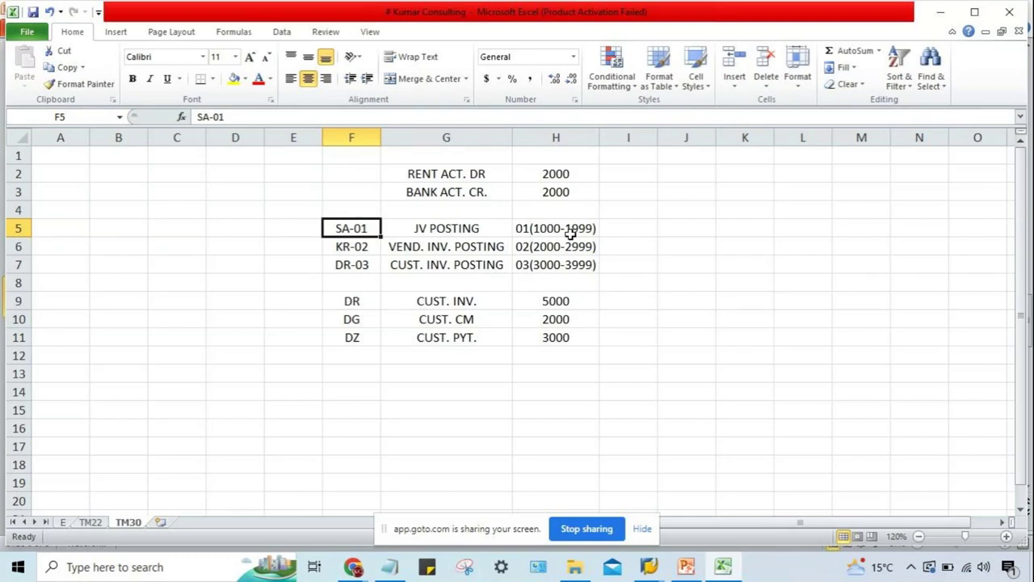
pyautogui.moveTo(649, 566)
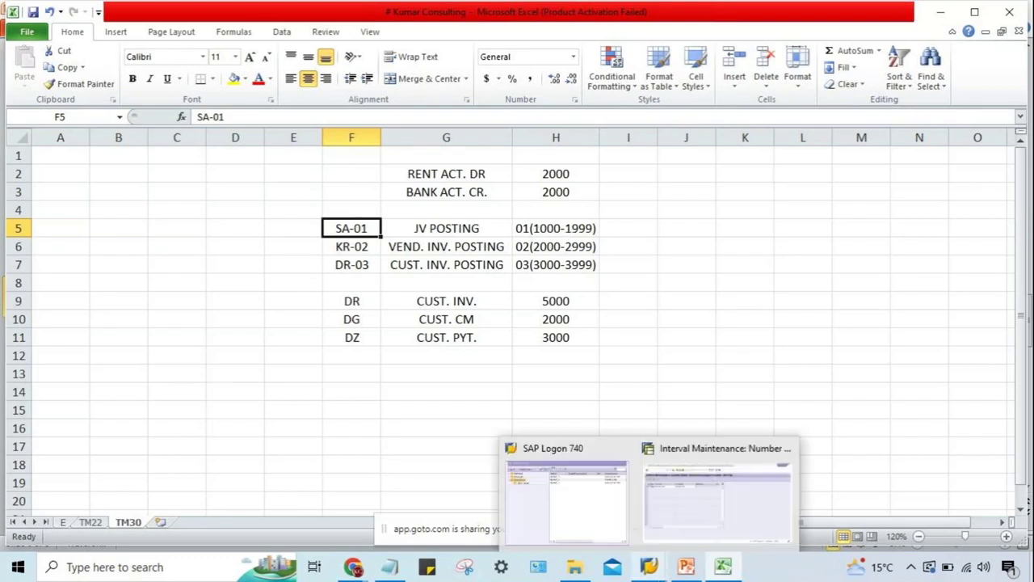
pyautogui.click(687, 534)
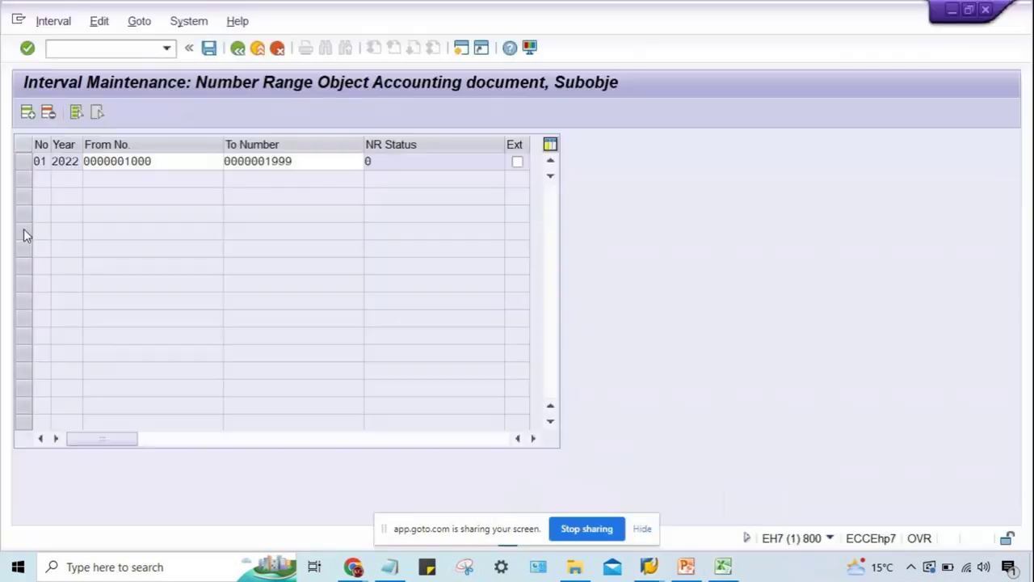
# Enter 999 in the To Number field, run /NOBA7, and bring SAP Logon forward.
pyautogui.click(260, 161)
pyautogui.write('999')
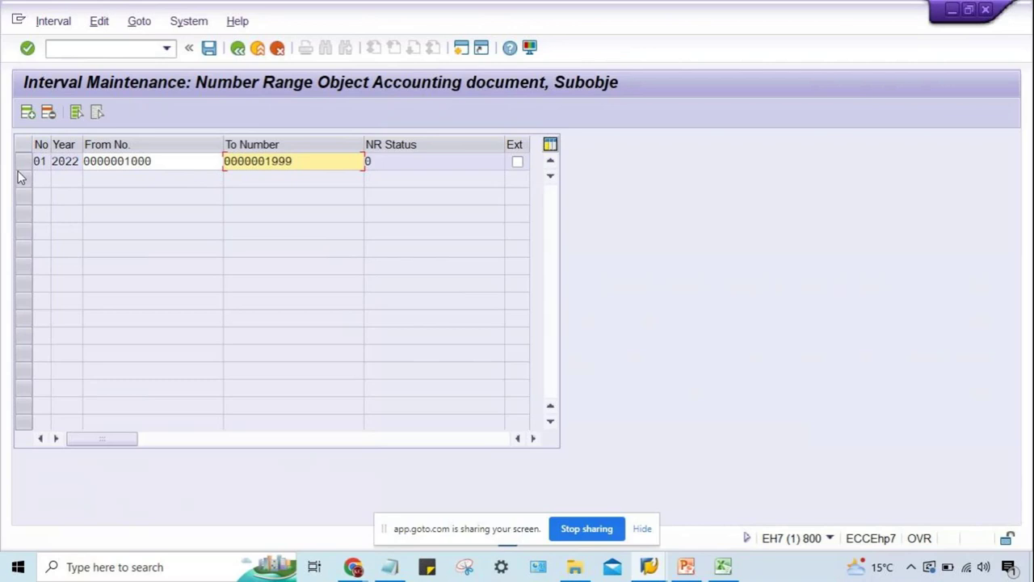
pyautogui.click(70, 50)
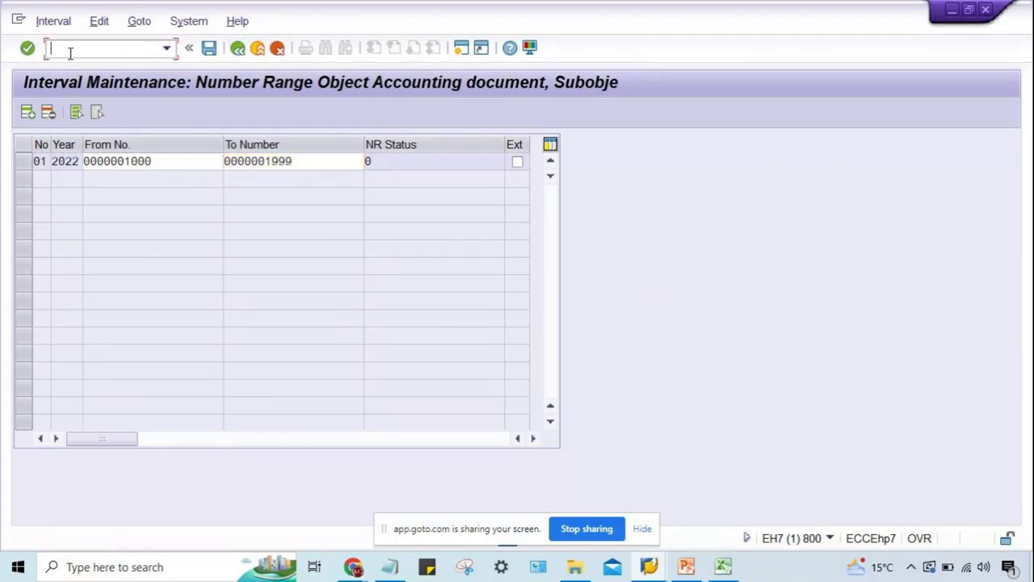
pyautogui.write('/NOBA7')
pyautogui.press('Return')
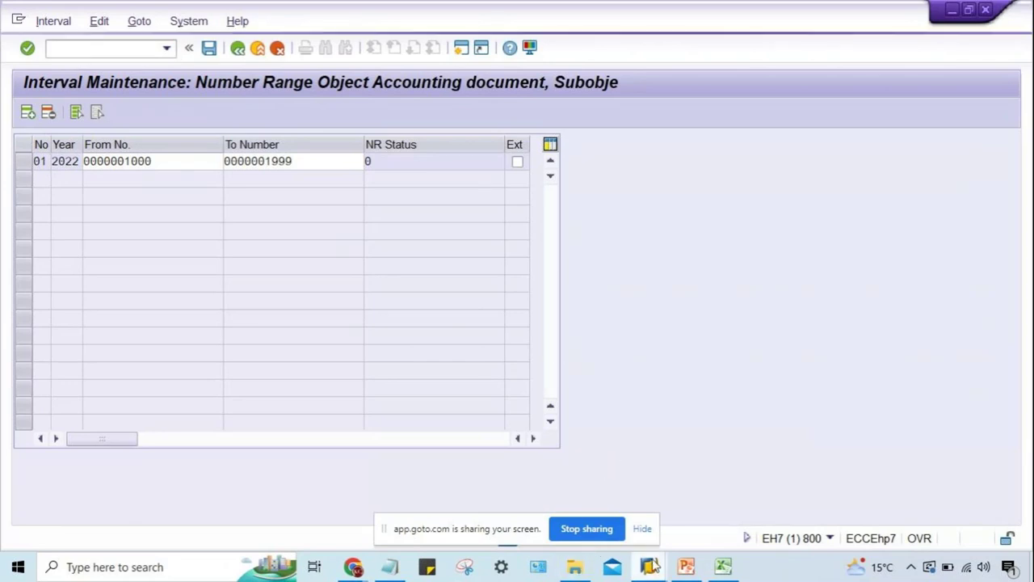
pyautogui.moveTo(653, 566)
pyautogui.click(569, 493)
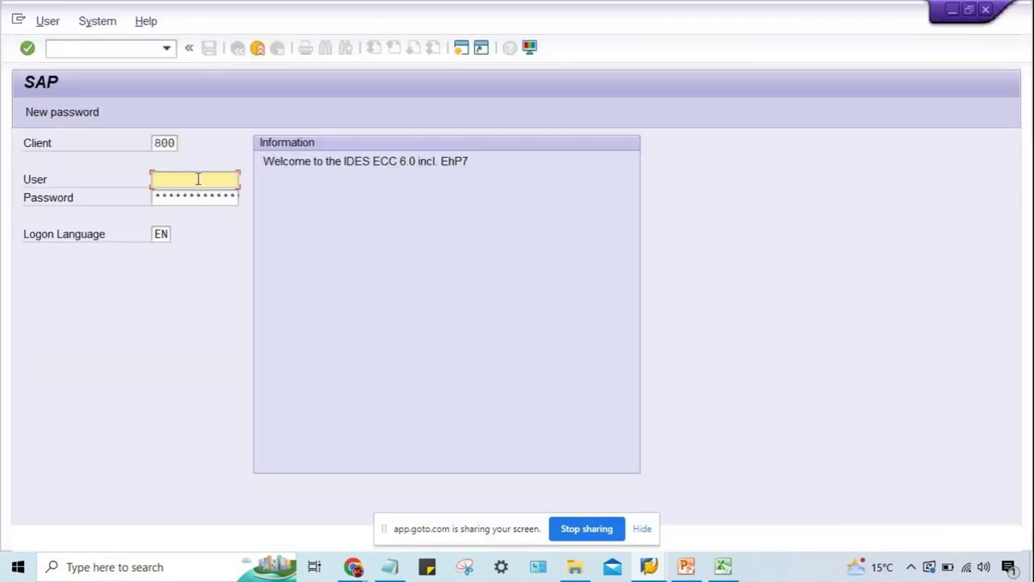
# Start typing the user name, dismiss the error message, and return to the SAP Logon window.
pyautogui.click(198, 178)
pyautogui.write('KU')
pyautogui.click(647, 572)
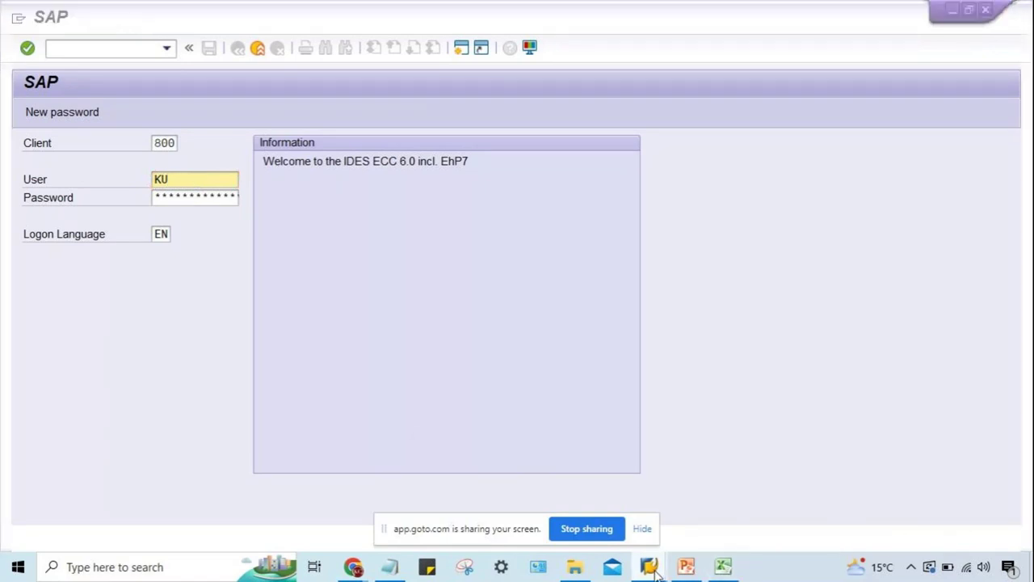
pyautogui.click(612, 353)
pyautogui.moveTo(656, 572)
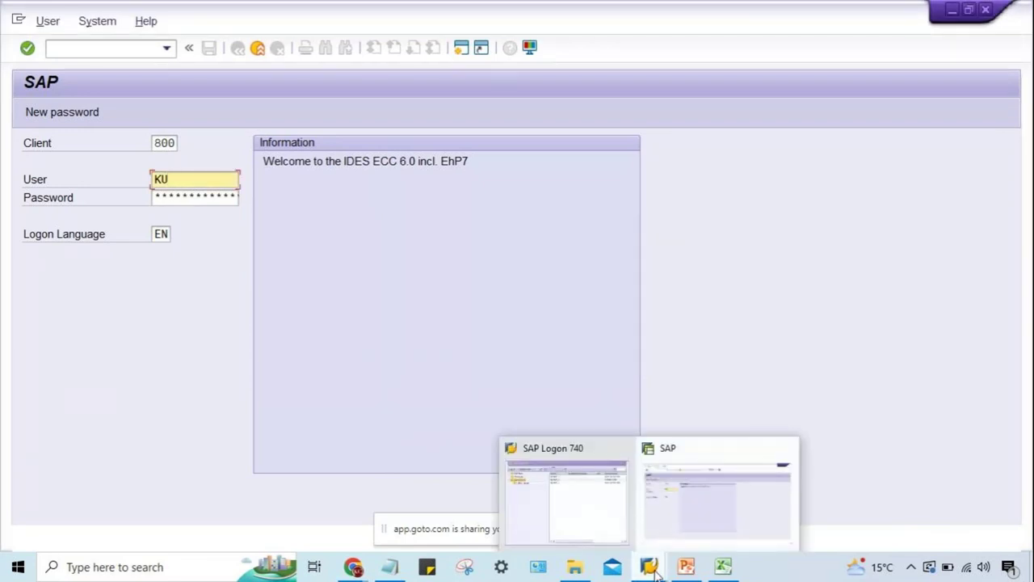
pyautogui.click(564, 522)
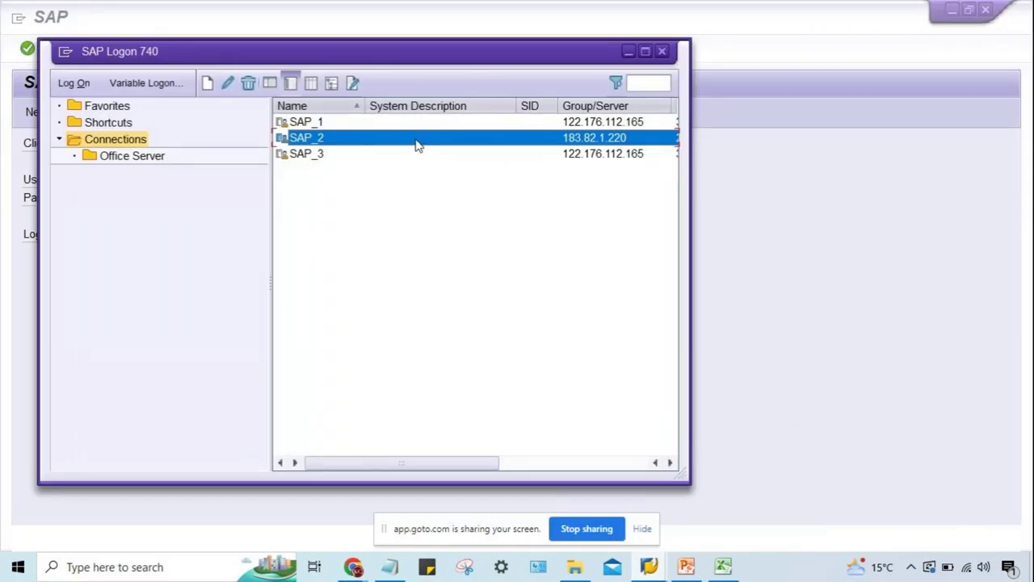
pyautogui.hotkey('alt', 'Tab')
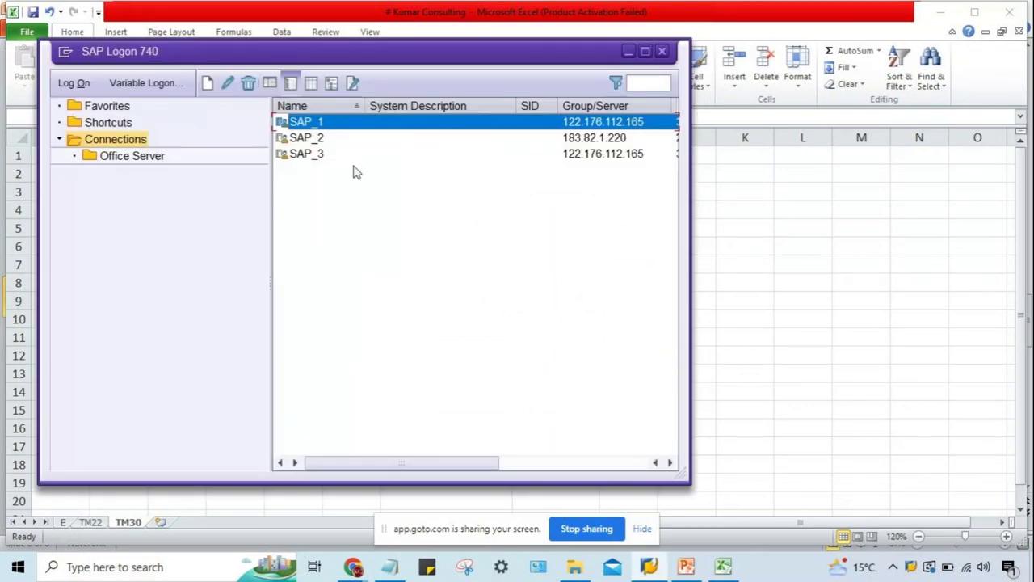
# Log on to SAP_2 with the user's ID and password, continuing this logon and ending other sessions.
pyautogui.click(305, 138)
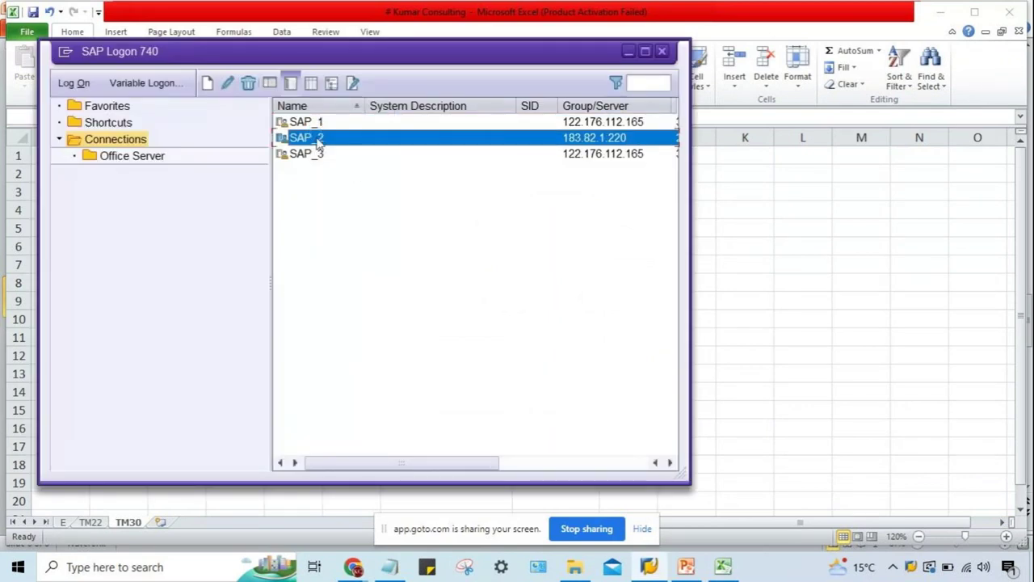
pyautogui.doubleClick(318, 143)
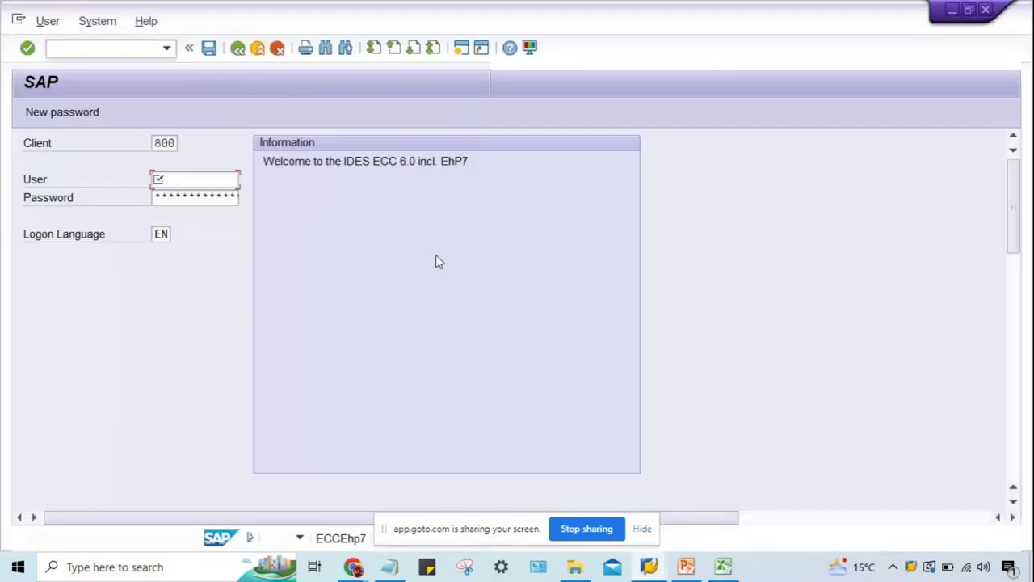
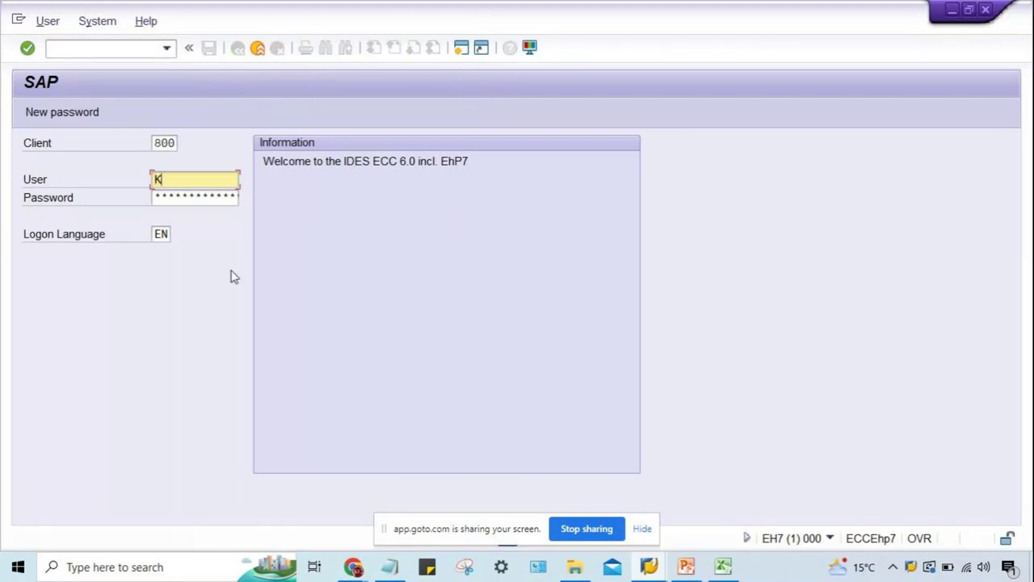
pyautogui.press('Tab')
pyautogui.press('Return')
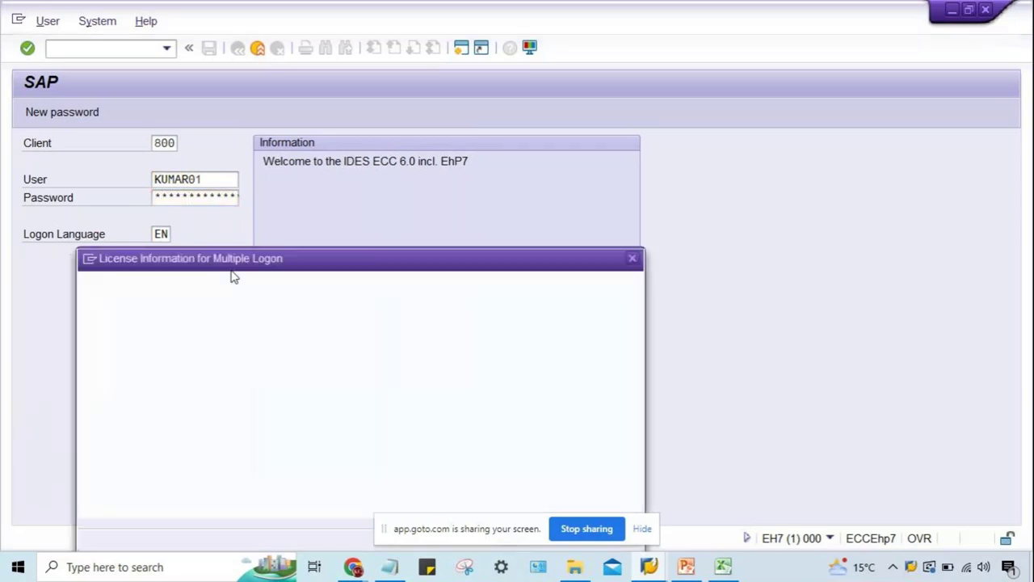
pyautogui.click(86, 432)
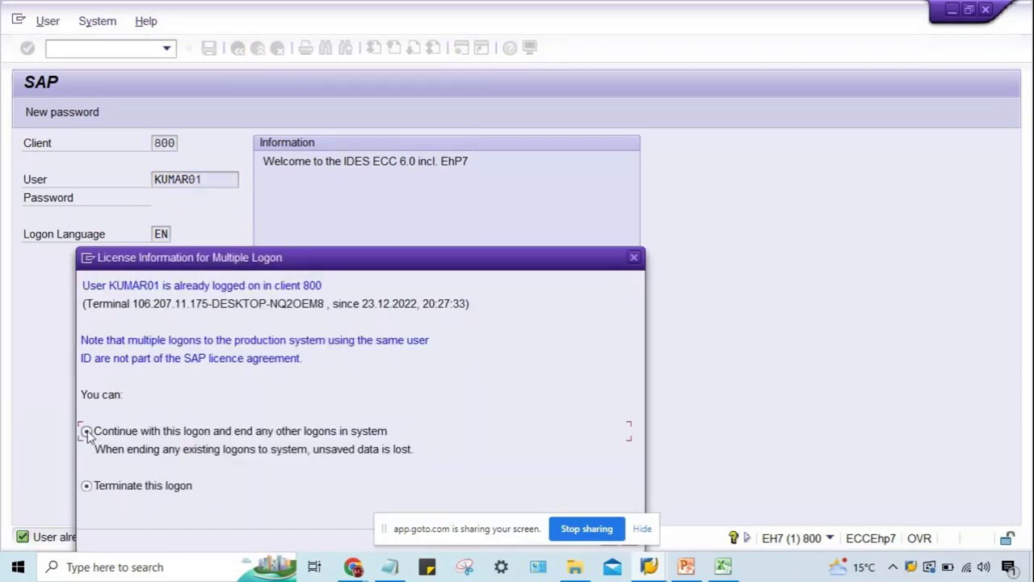
pyautogui.press('Return')
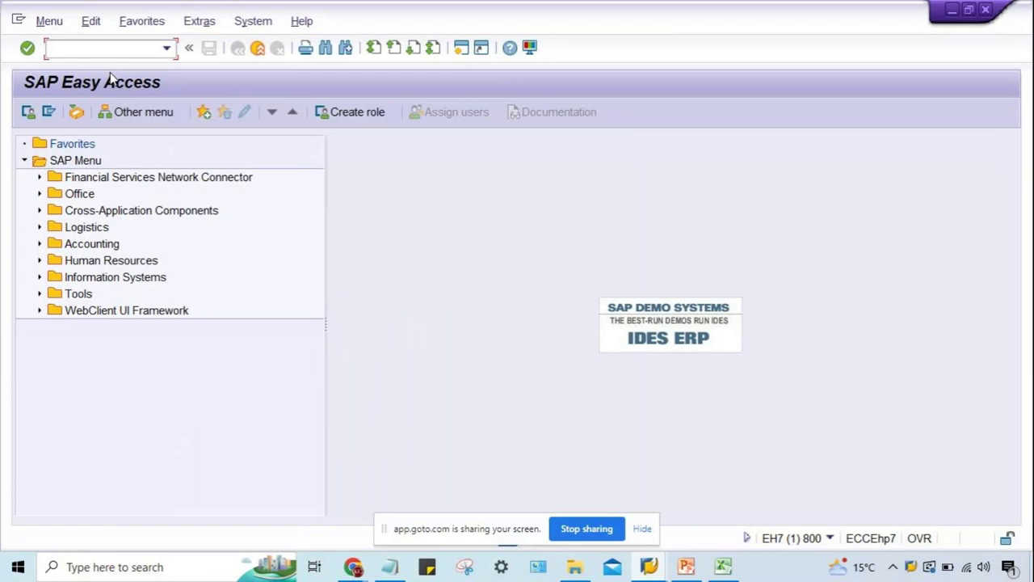
# Display the number range intervals for company code TM30, checking interval 01 starts at 1000.
pyautogui.press('Down')
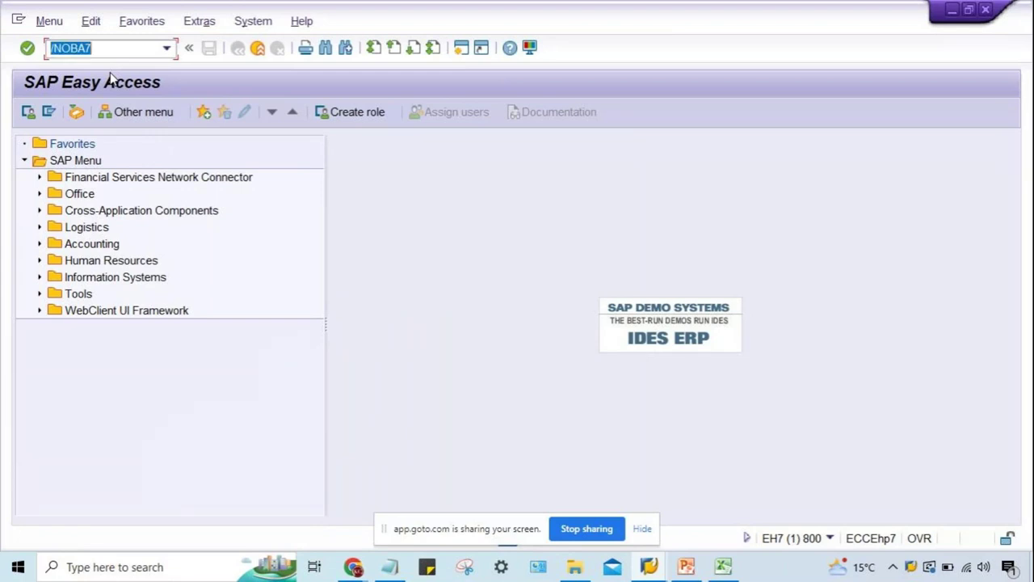
pyautogui.press('Return')
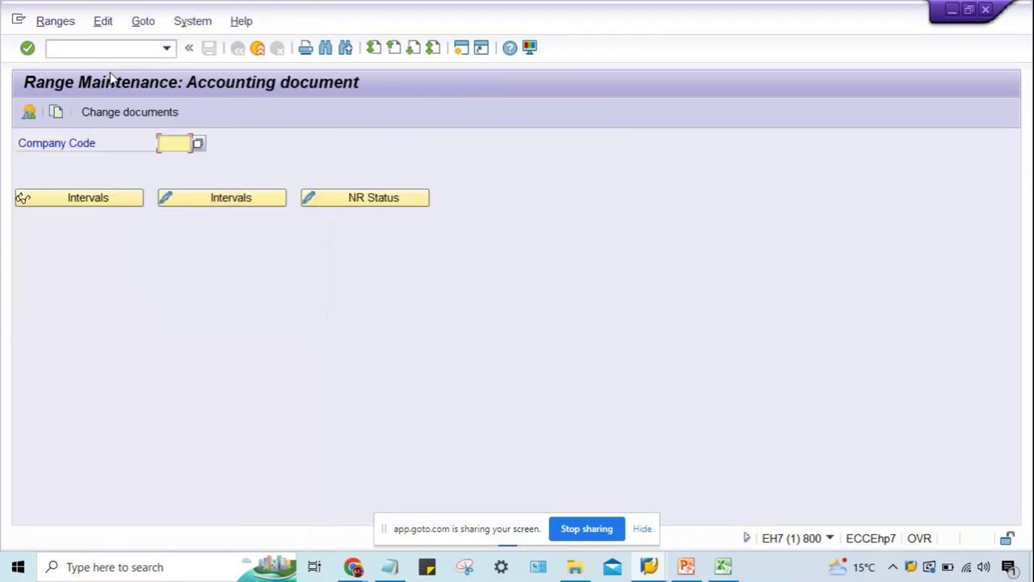
pyautogui.write('TM')
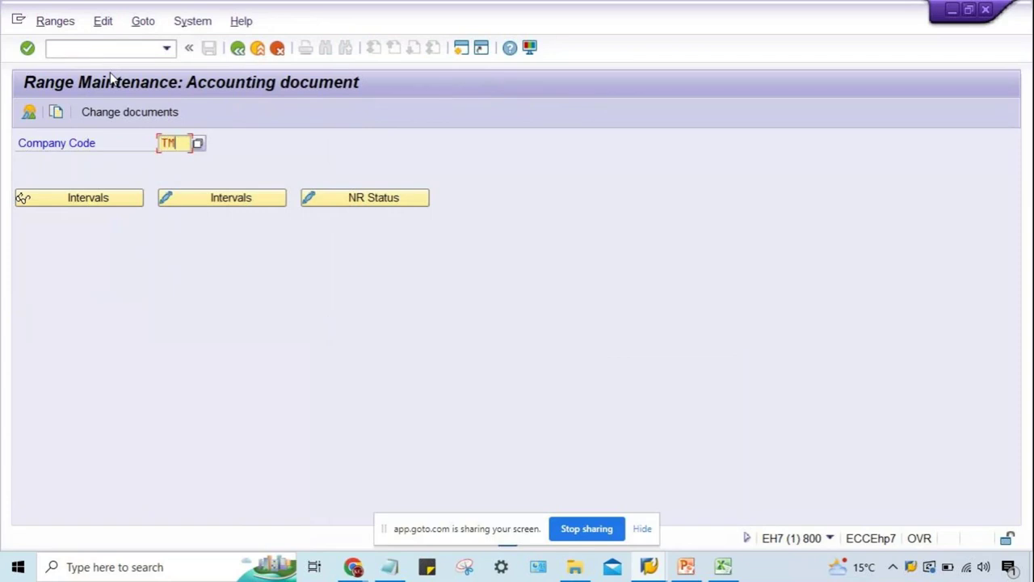
pyautogui.write('30')
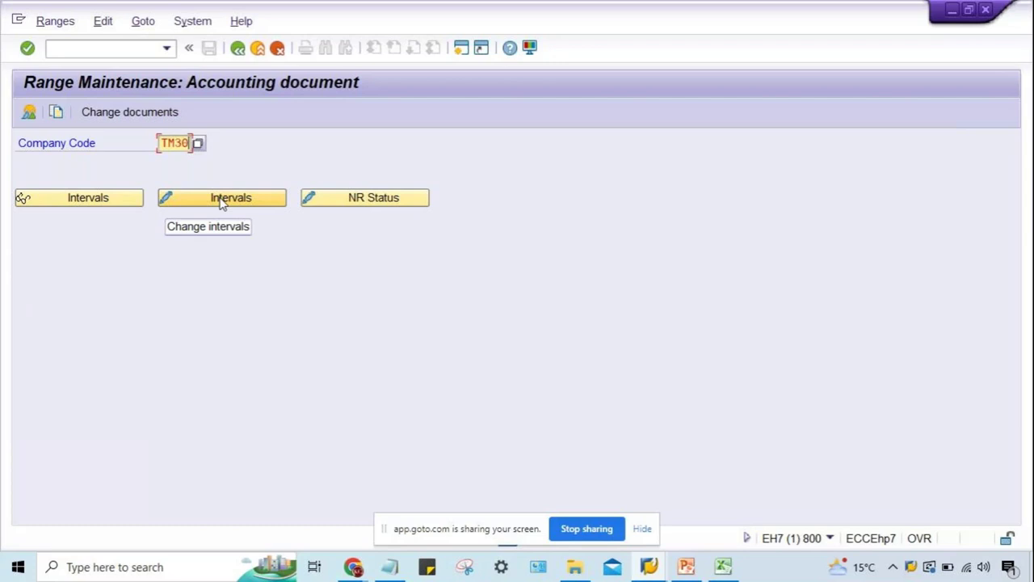
pyautogui.click(44, 200)
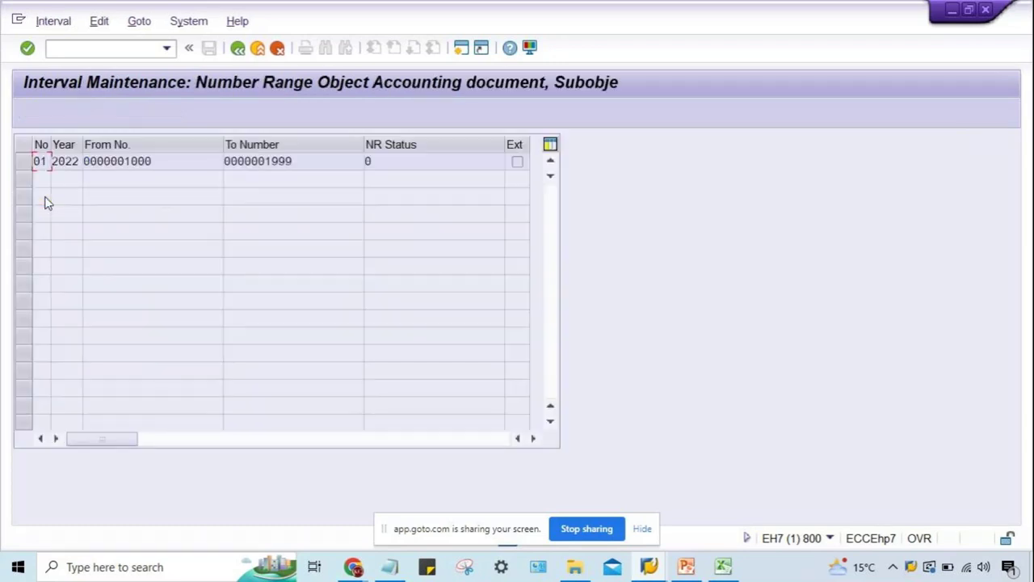
pyautogui.click(171, 160)
# Run OBA7 from the transaction history to show the document types overview.
pyautogui.click(165, 49)
pyautogui.click(138, 79)
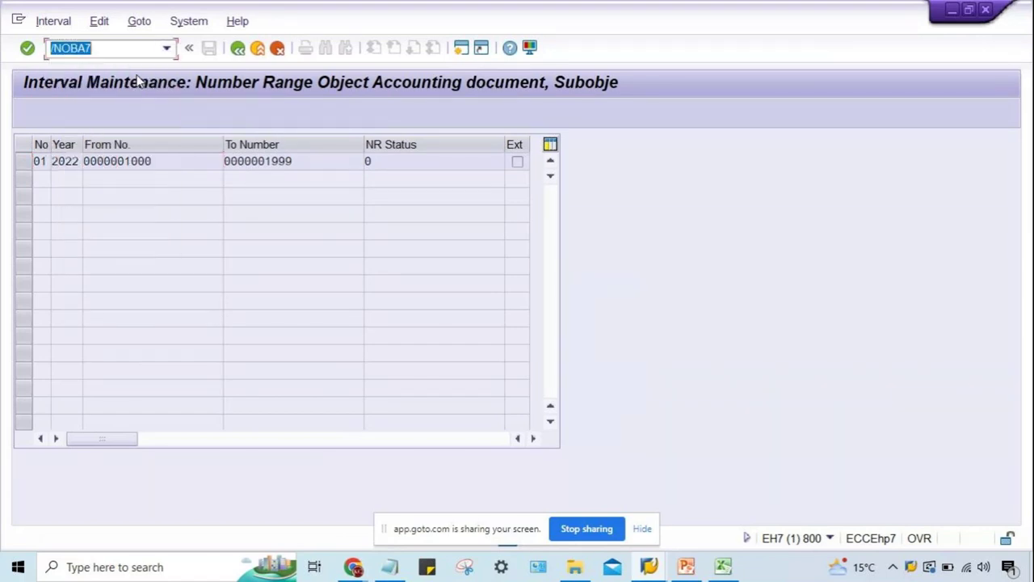
pyautogui.press('Return')
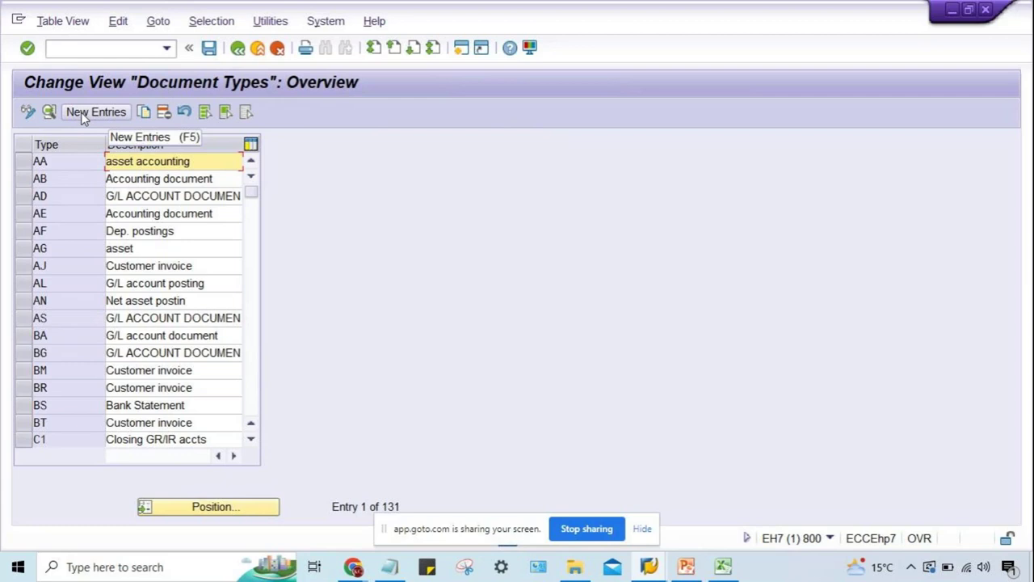
# Position the document types list at SA and open its detail view.
pyautogui.click(215, 507)
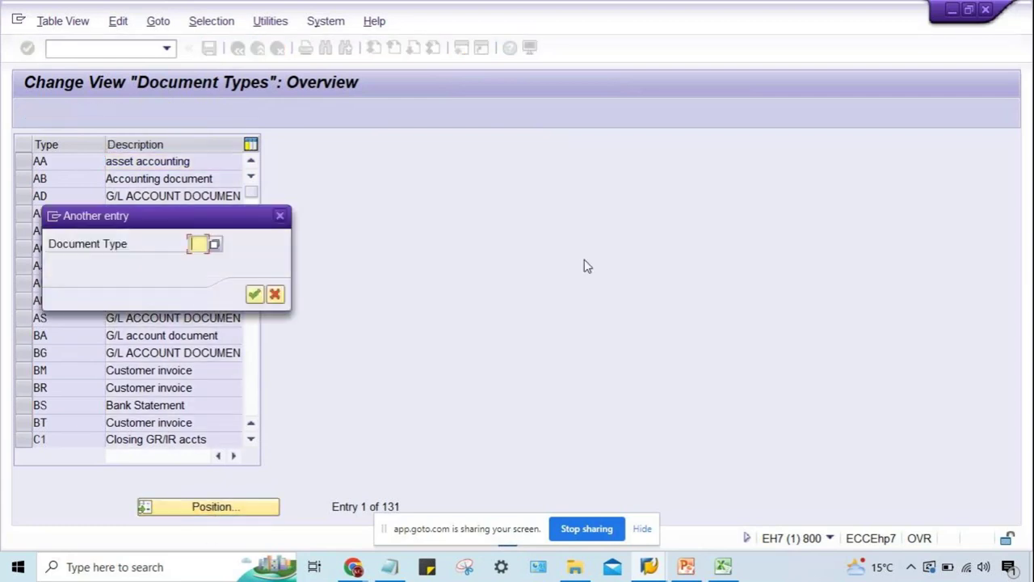
pyautogui.write('SA')
pyautogui.press('Return')
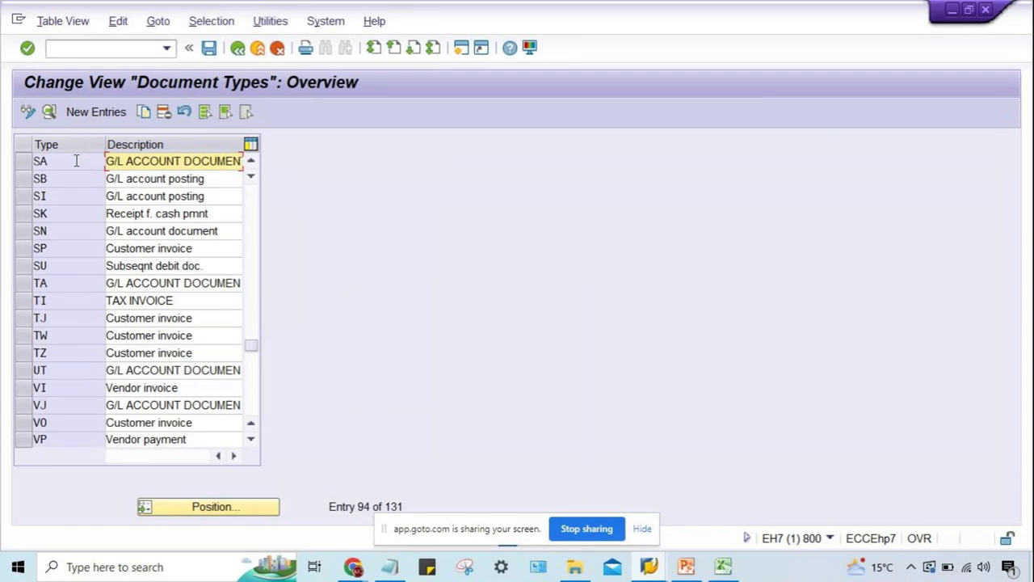
pyautogui.doubleClick(76, 160)
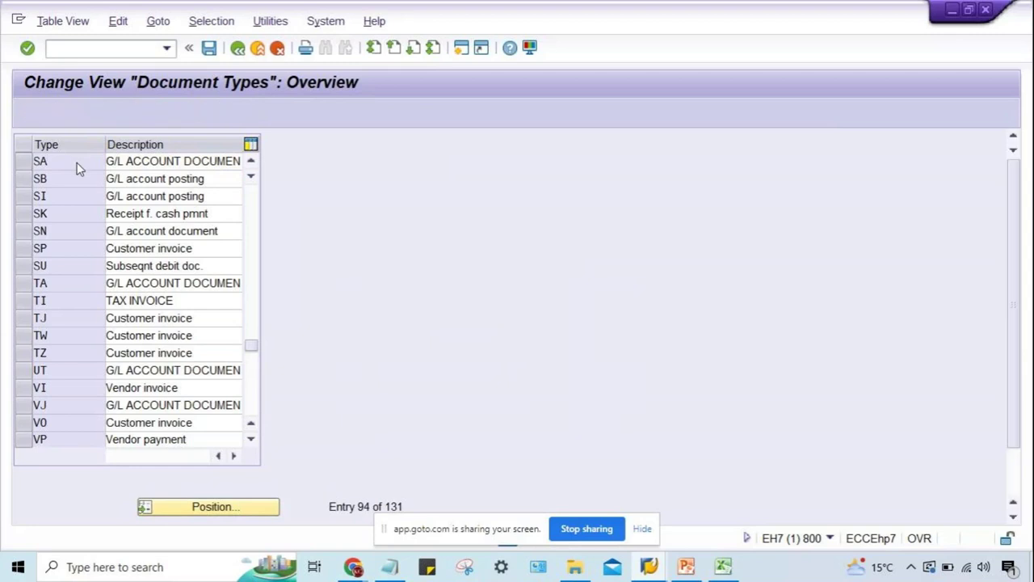
# Confirm SA's number range 01, save under the customizing request, and enter /NFB50.
pyautogui.moveTo(166, 197); pyautogui.dragTo(203, 197)
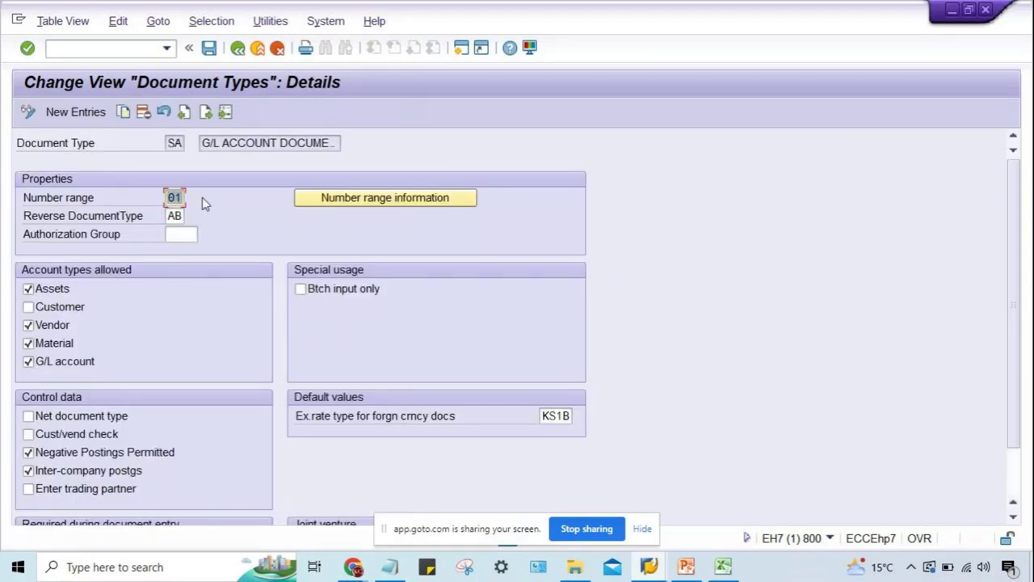
pyautogui.write('0')
pyautogui.hotkey('ctrl', 's')
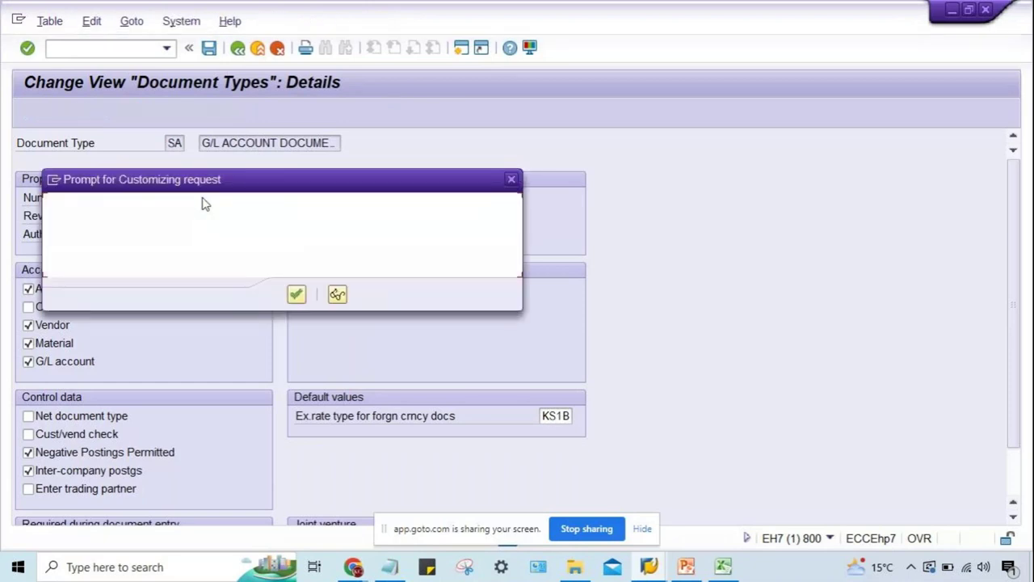
pyautogui.press('Return')
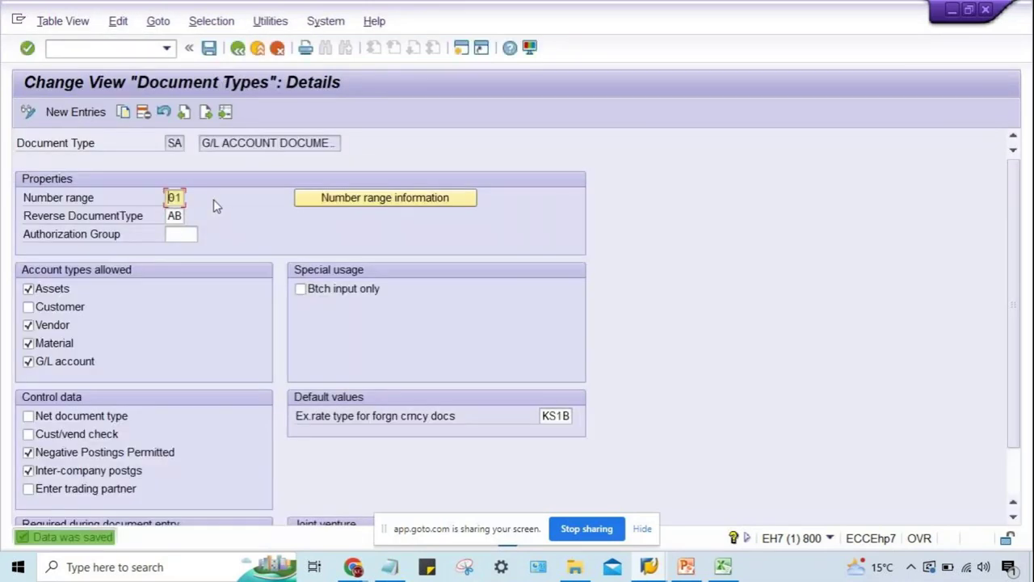
pyautogui.click(117, 46)
pyautogui.write('/NFB50')
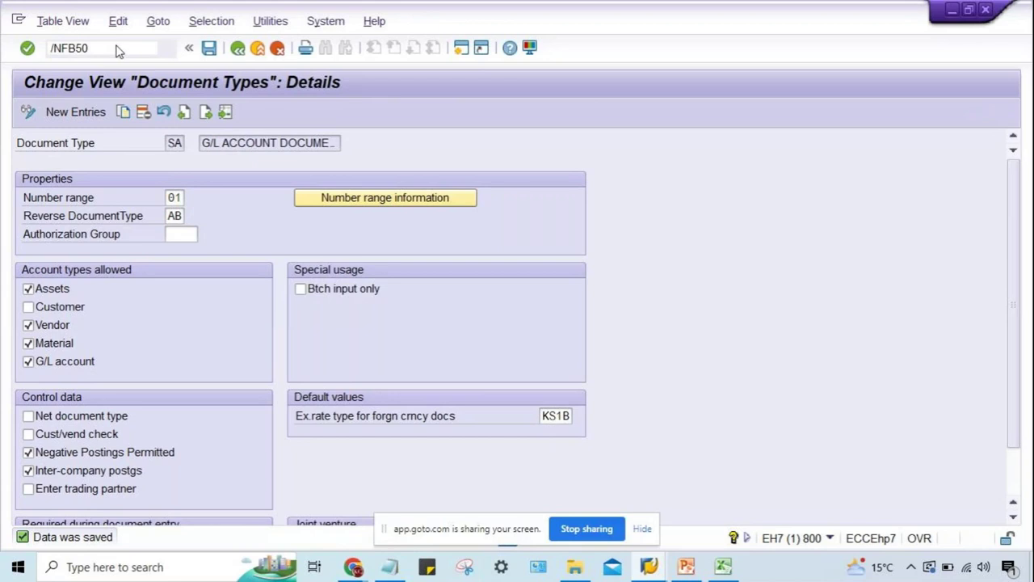
pyautogui.press('Return')
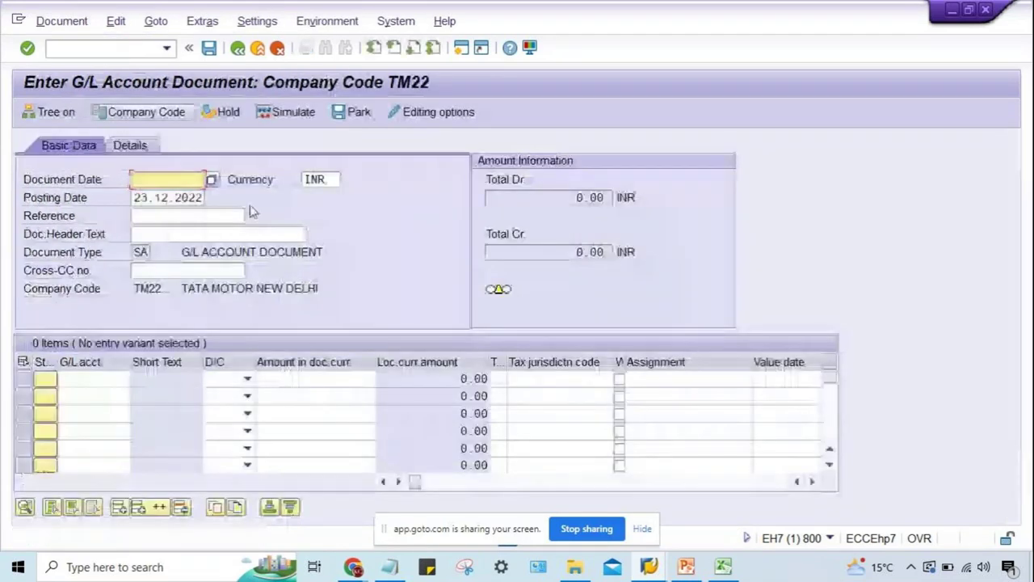
pyautogui.click(136, 251)
pyautogui.click(179, 253)
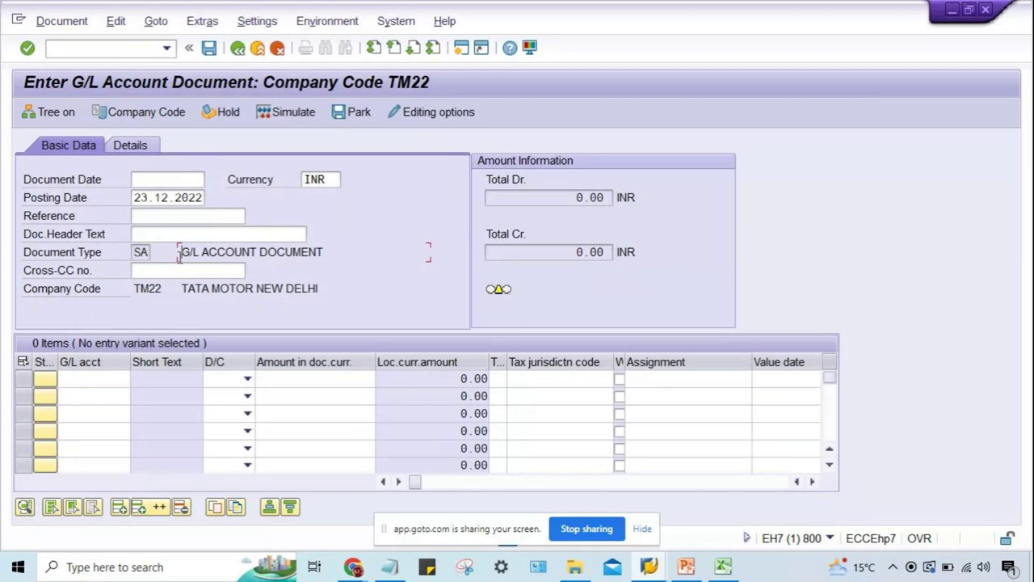
pyautogui.click(139, 252)
pyautogui.doubleClick(141, 252)
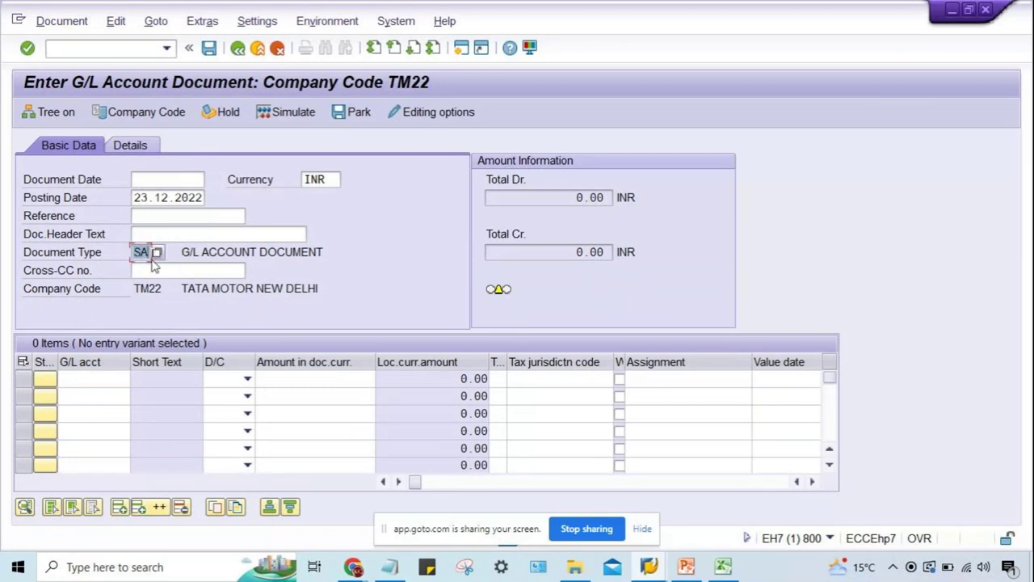
pyautogui.click(139, 253)
pyautogui.click(425, 112)
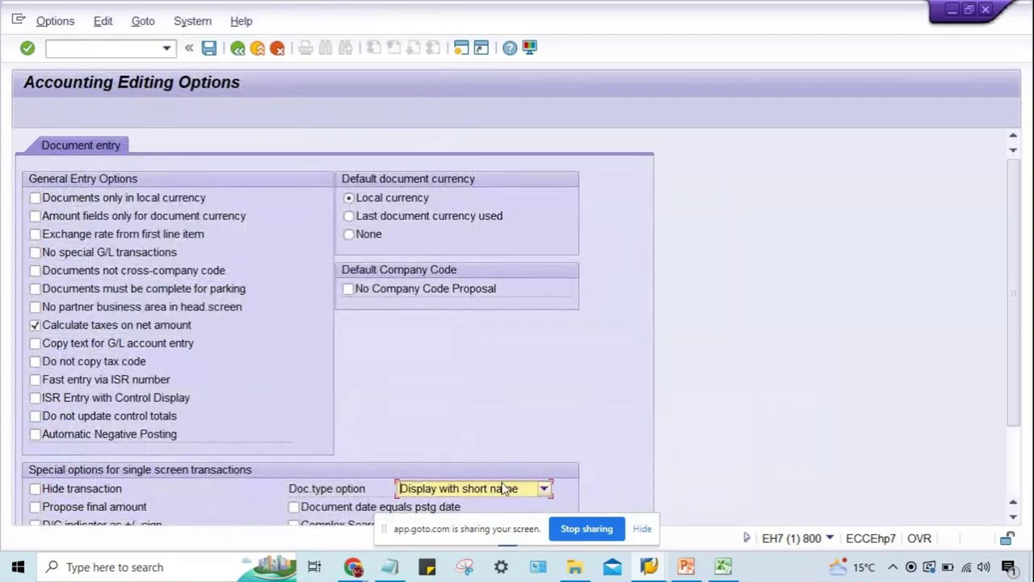
pyautogui.click(436, 483)
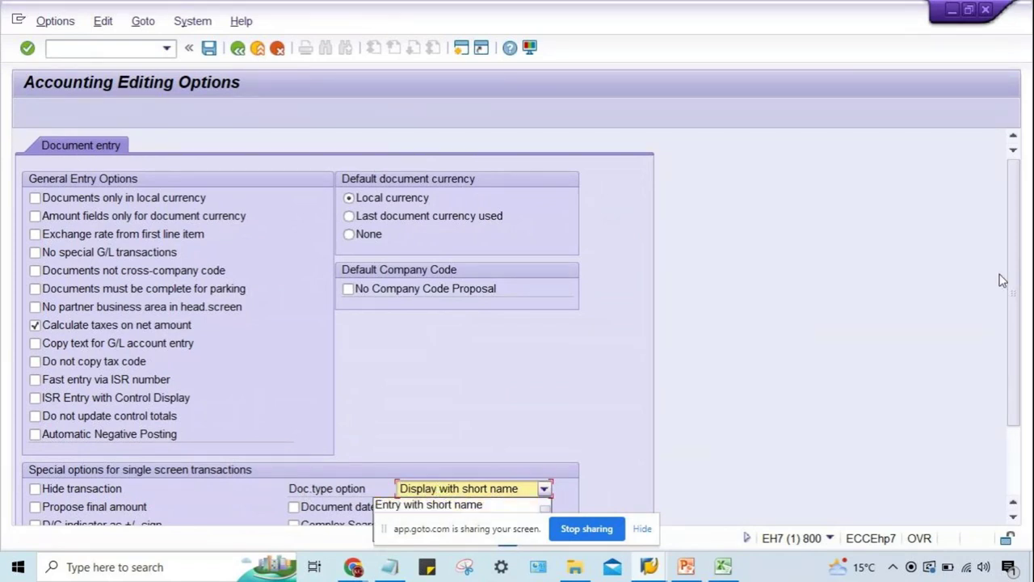
pyautogui.click(1016, 385)
pyautogui.scroll(-2, 1015, 388)
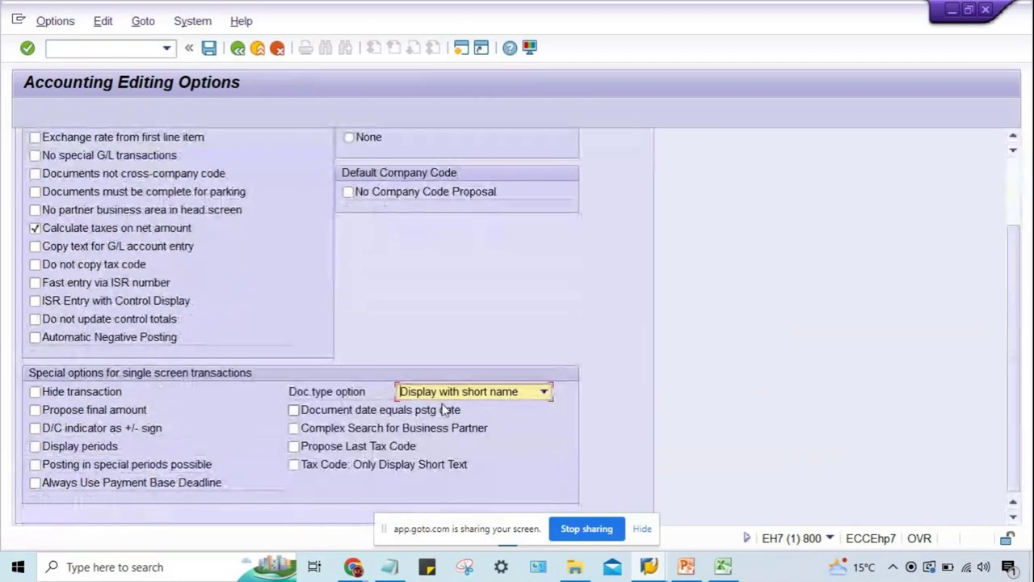
pyautogui.click(442, 394)
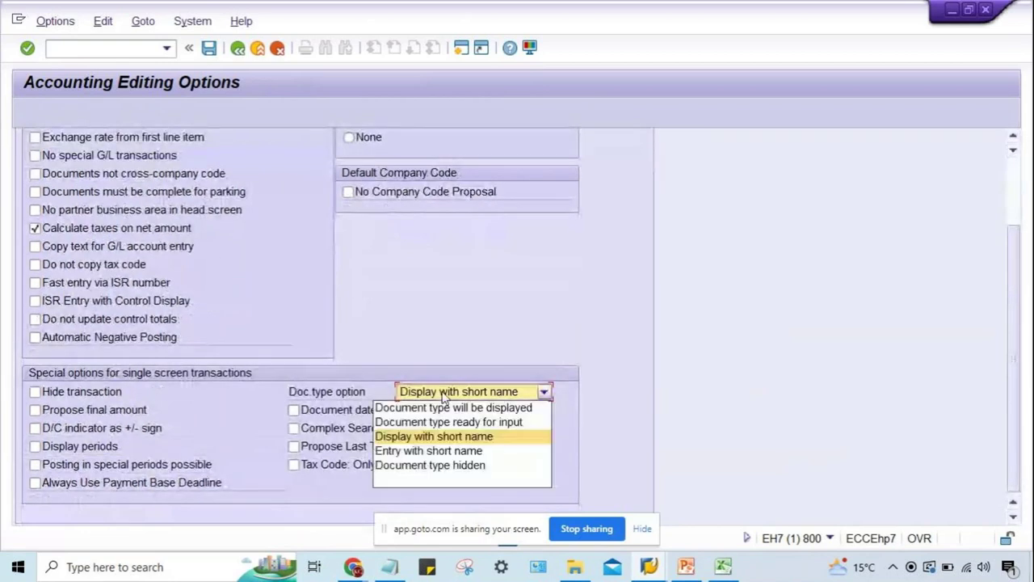
pyautogui.click(453, 466)
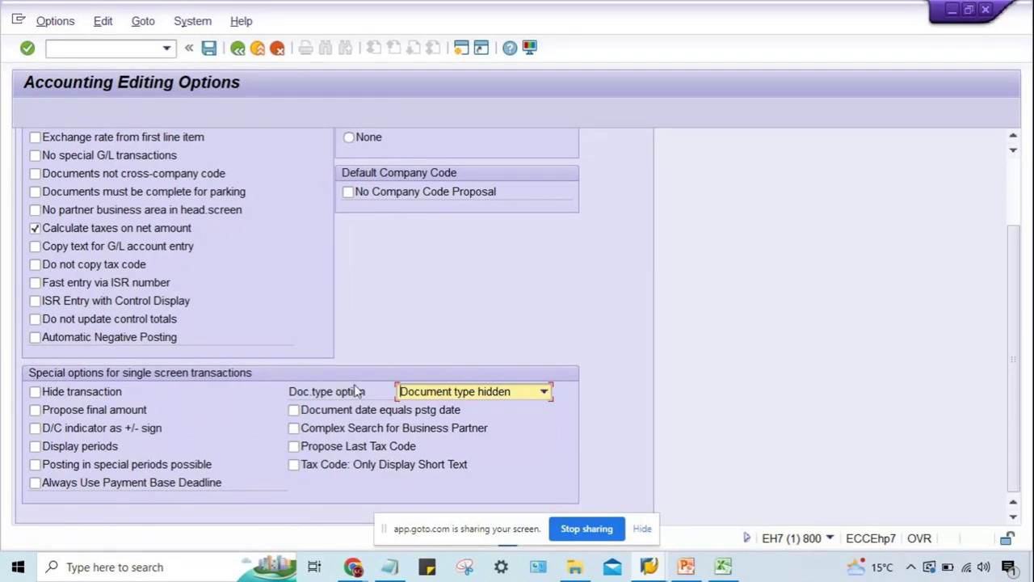
pyautogui.click(473, 392)
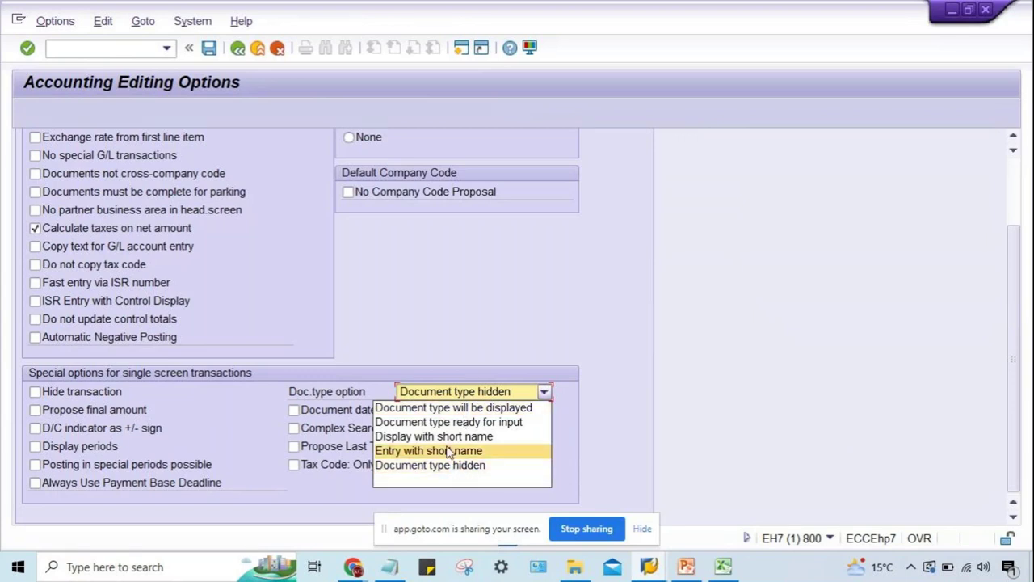
pyautogui.click(446, 438)
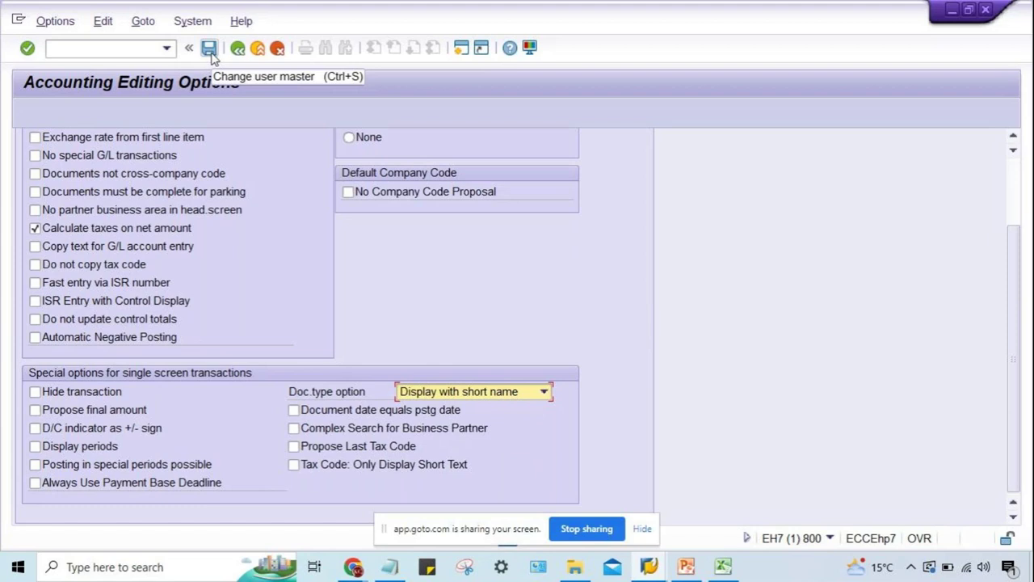
pyautogui.click(467, 393)
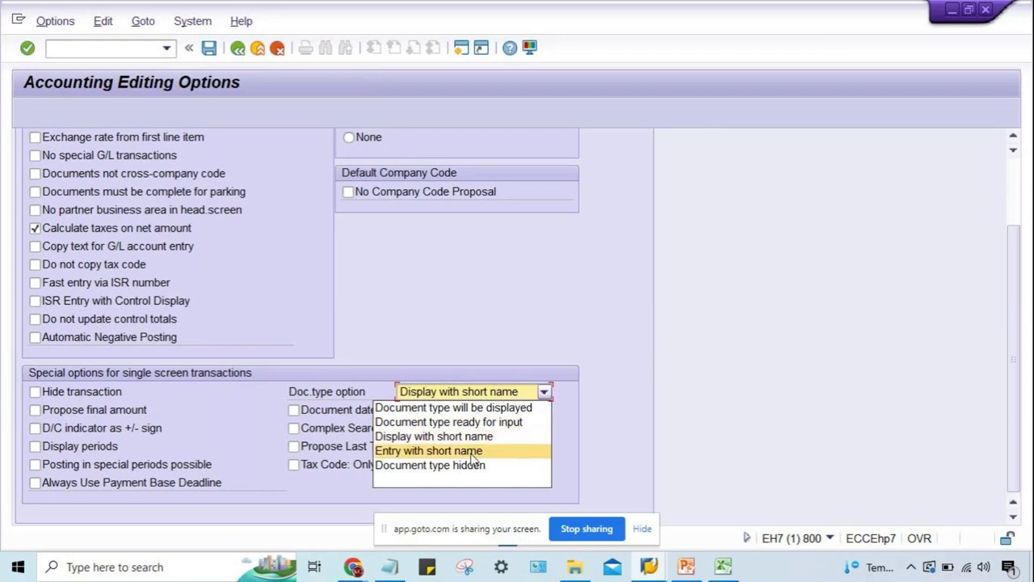
pyautogui.click(473, 437)
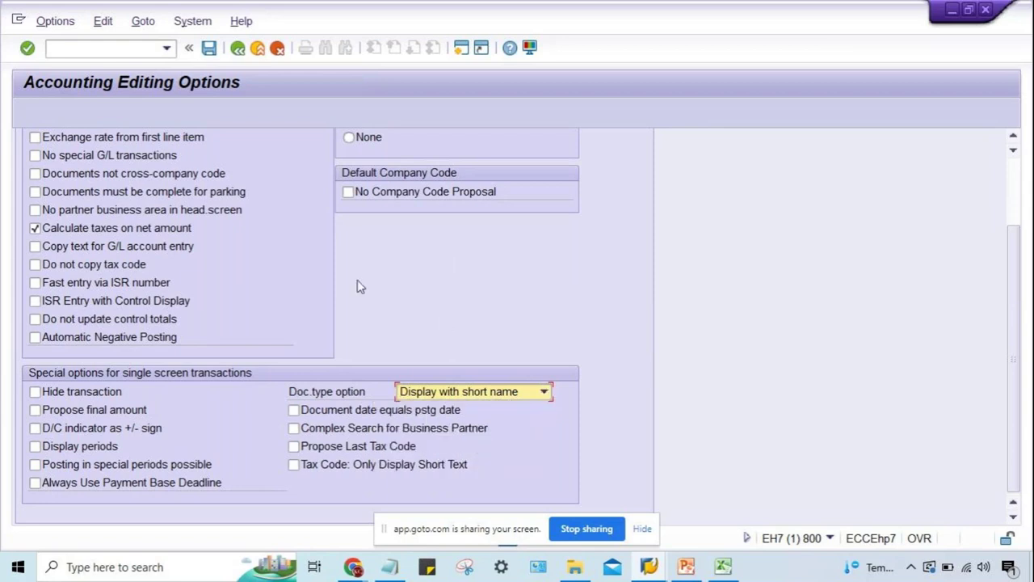
pyautogui.click(449, 393)
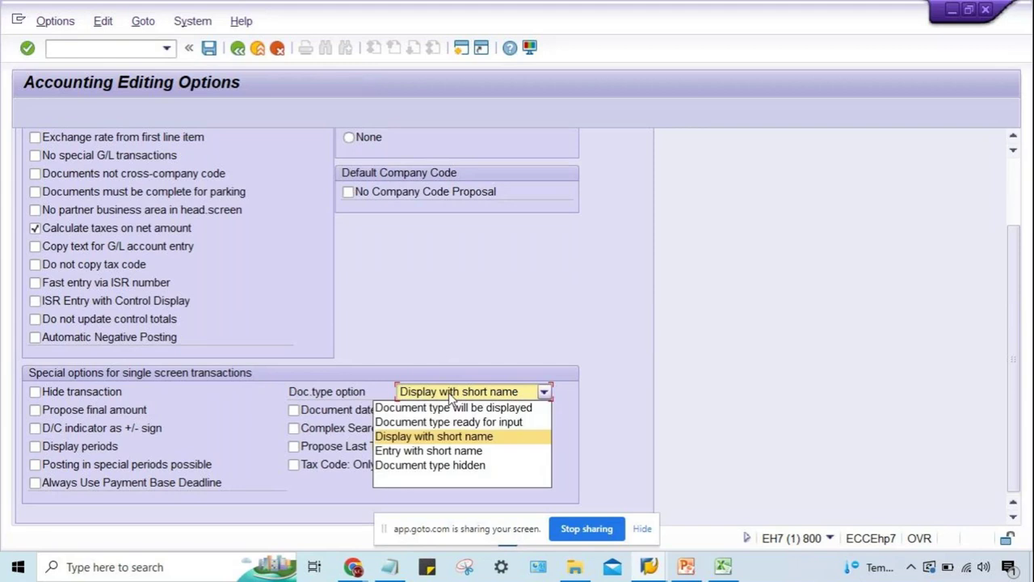
pyautogui.click(449, 393)
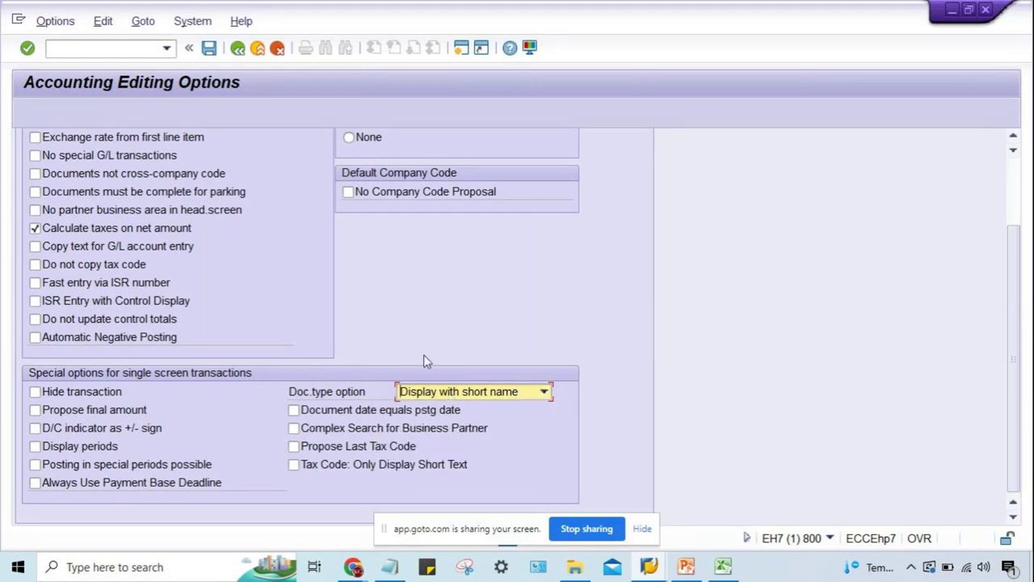
pyautogui.click(209, 48)
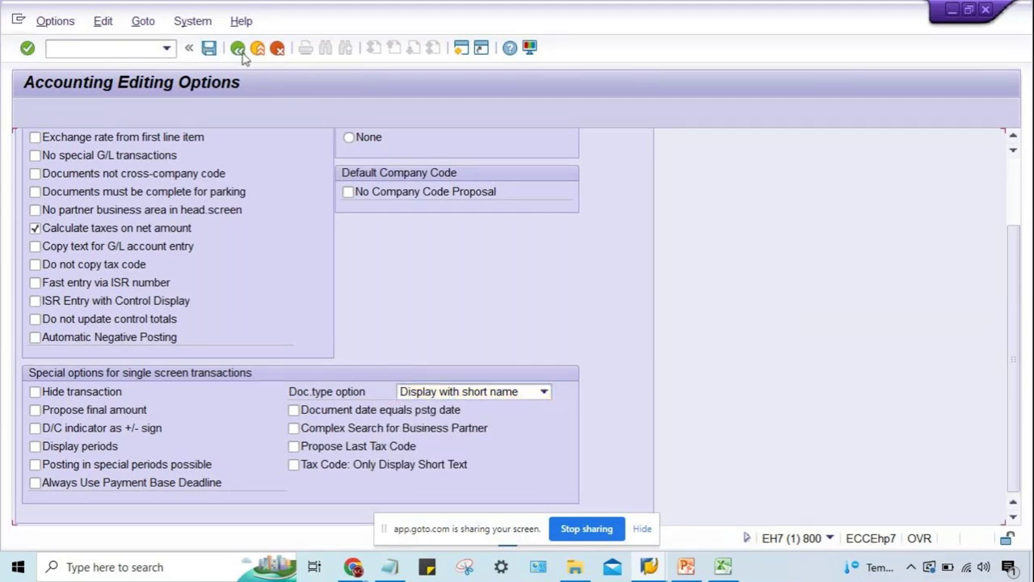
pyautogui.click(237, 48)
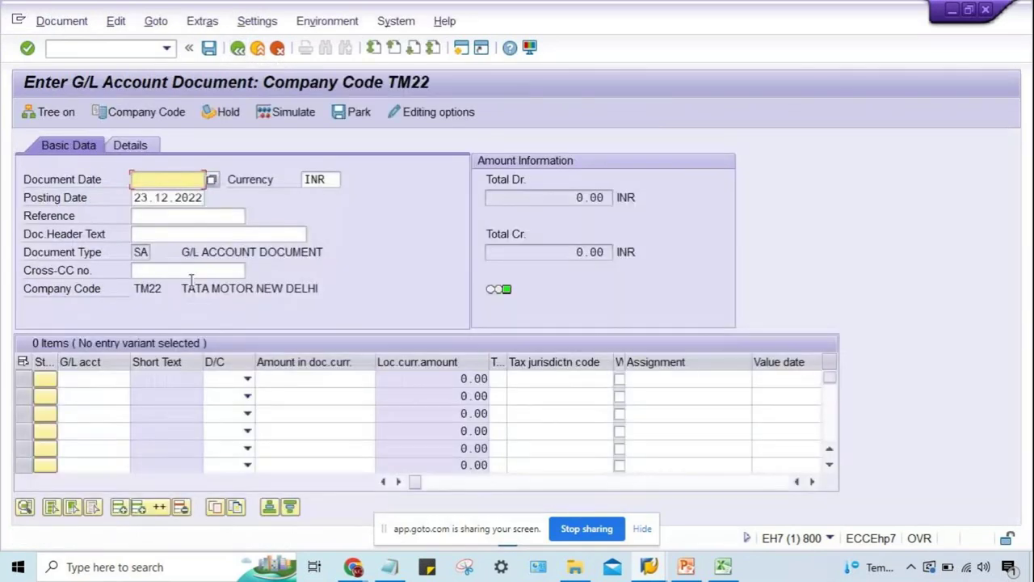
# Set the document type option to Entry with short name in Editing options and save it.
pyautogui.click(142, 252)
pyautogui.click(414, 112)
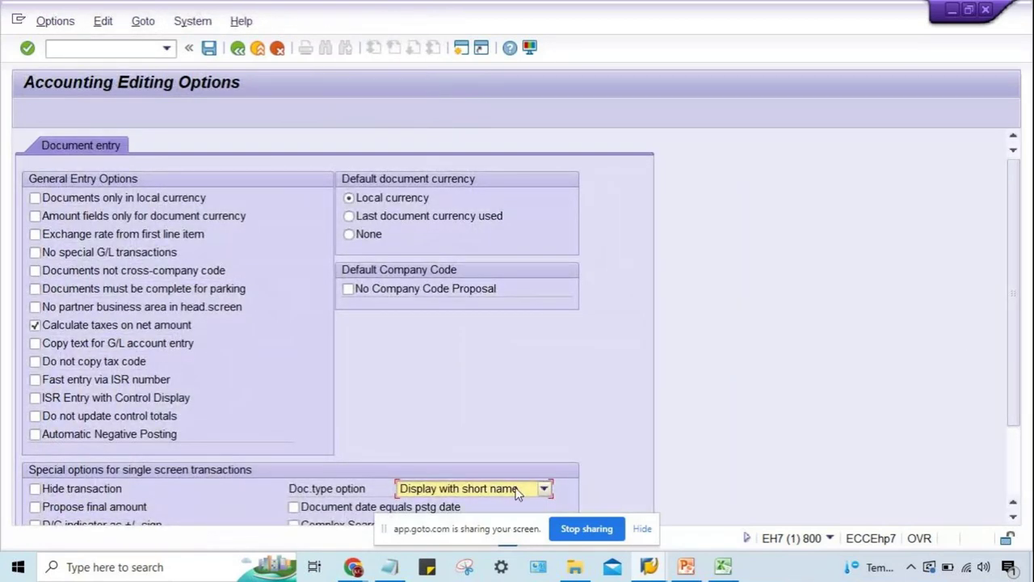
pyautogui.scroll(-3, 1014, 305)
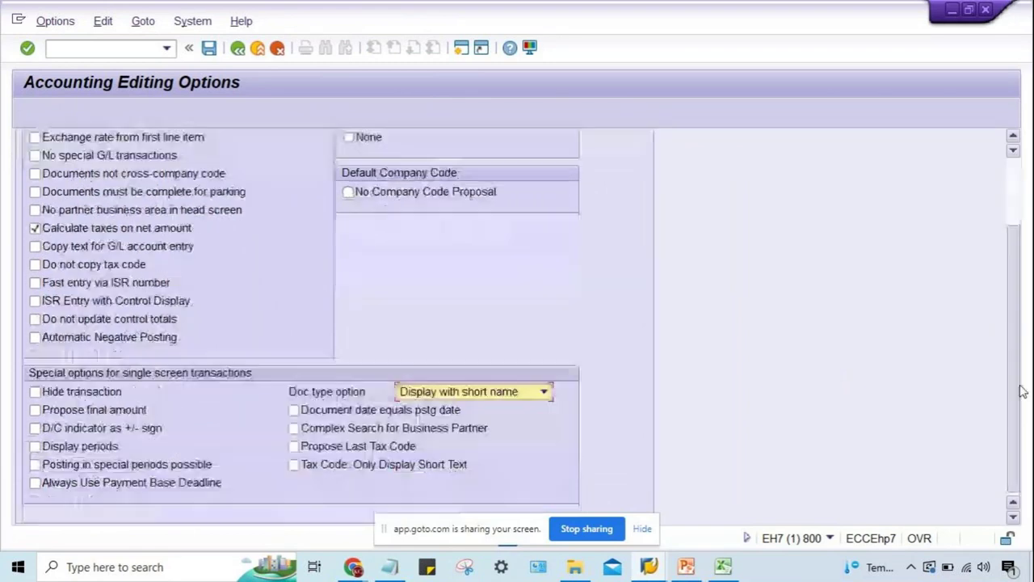
pyautogui.click(484, 389)
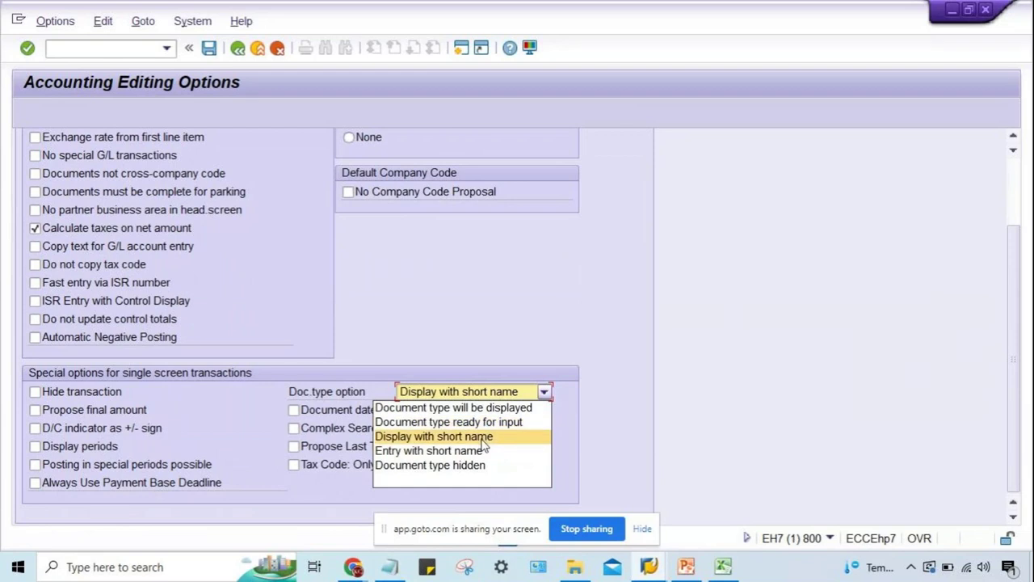
pyautogui.click(483, 451)
pyautogui.scroll(3, 474, 308)
pyautogui.click(212, 49)
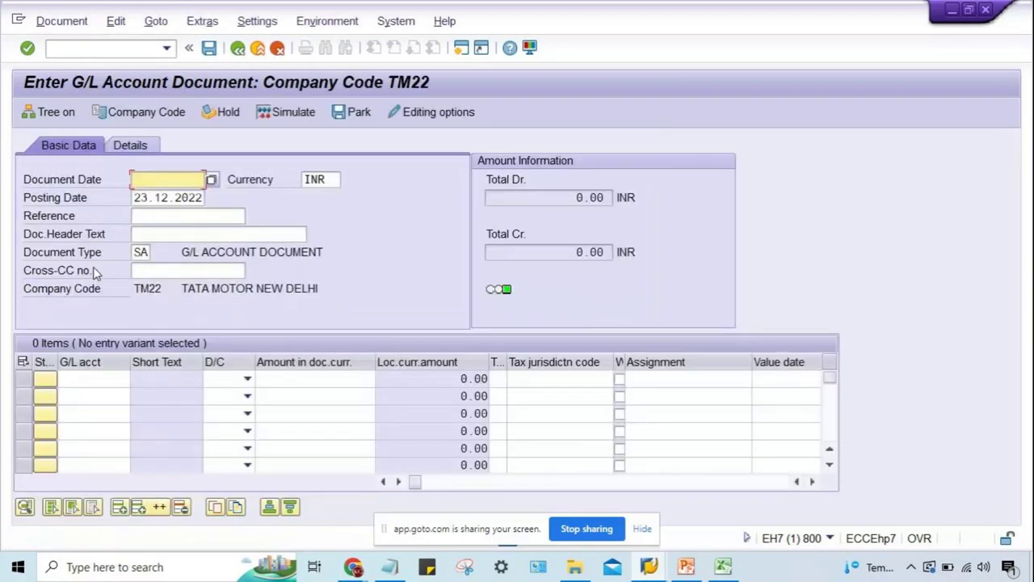
# With document type SA selected, mark line item 1 as Debit and line 2 as Credit.
pyautogui.click(165, 236)
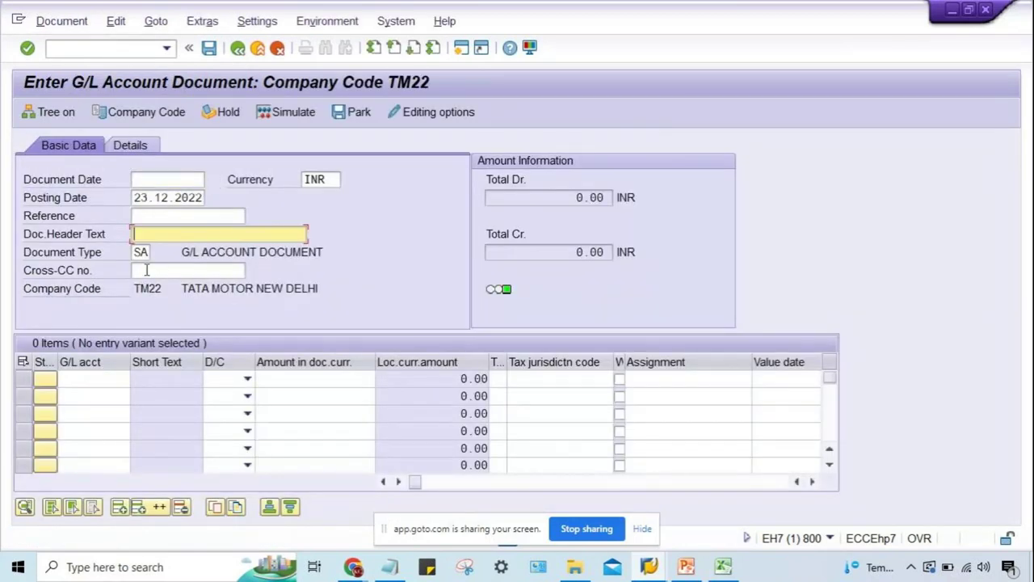
pyautogui.doubleClick(139, 252)
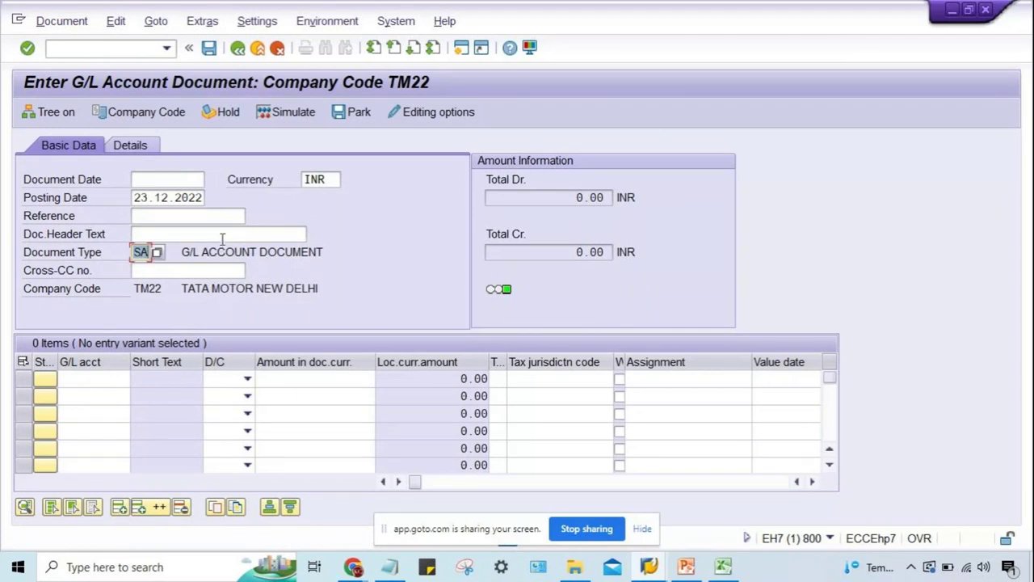
pyautogui.click(222, 235)
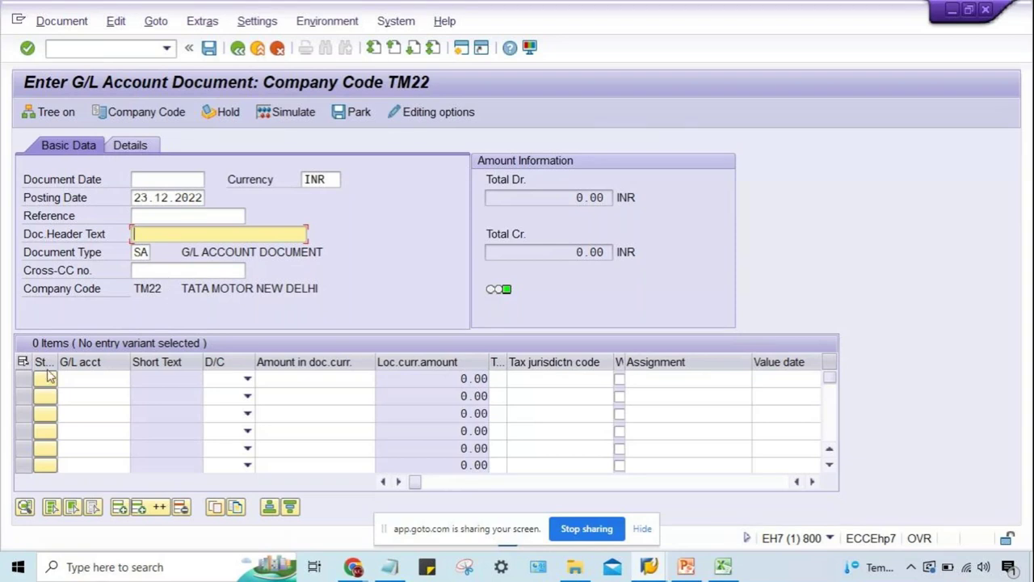
pyautogui.click(123, 379)
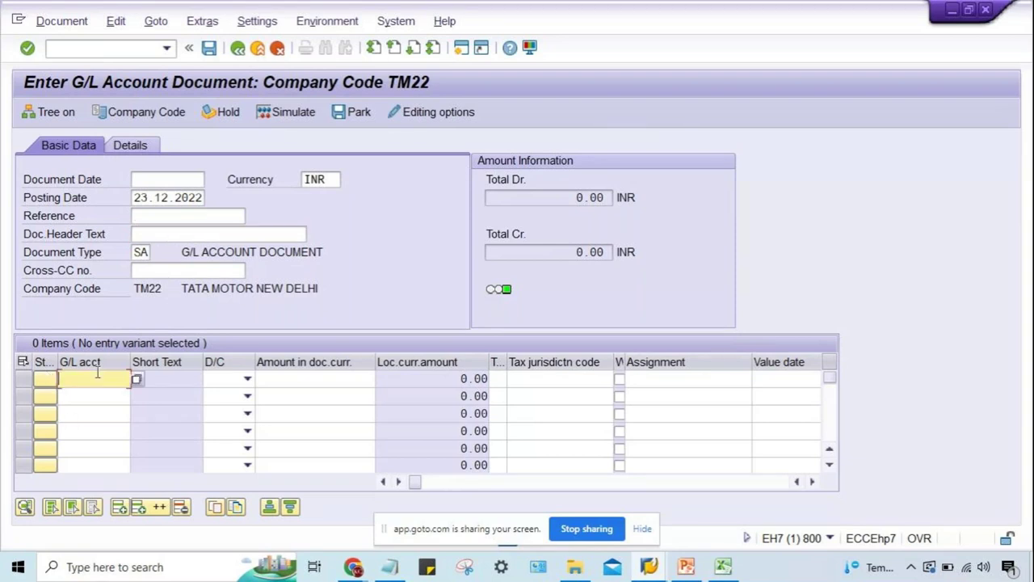
pyautogui.click(214, 380)
pyautogui.click(216, 410)
pyautogui.click(220, 396)
pyautogui.click(219, 412)
# Review both line items' G/L account and amount fields and the SA document type.
pyautogui.click(89, 379)
pyautogui.click(89, 398)
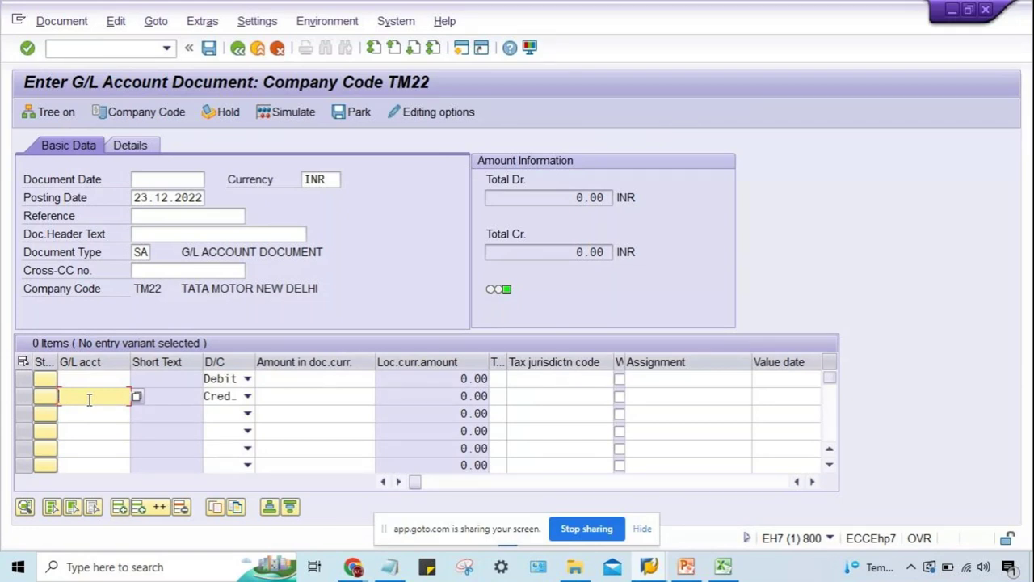
pyautogui.click(337, 379)
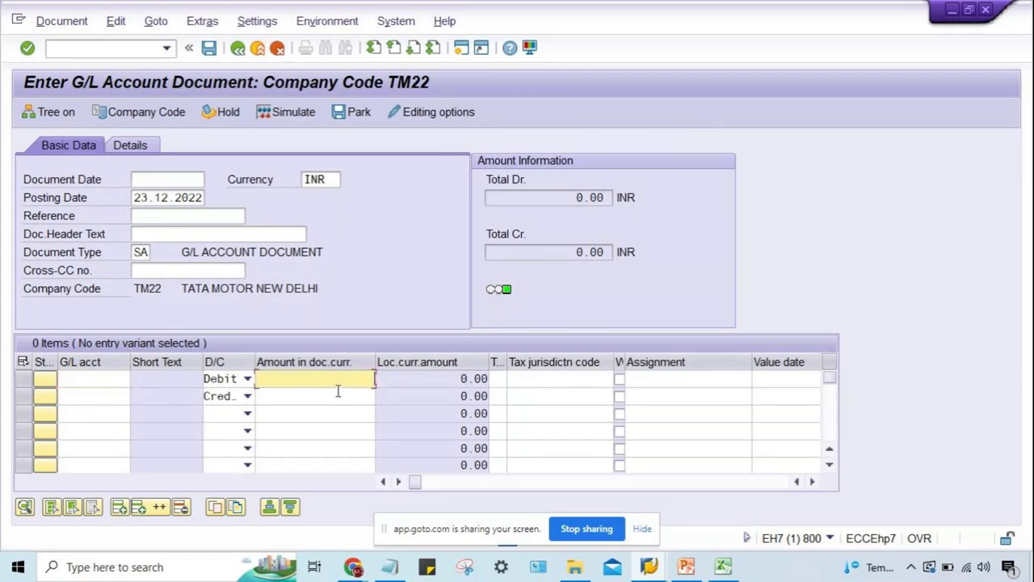
pyautogui.click(339, 396)
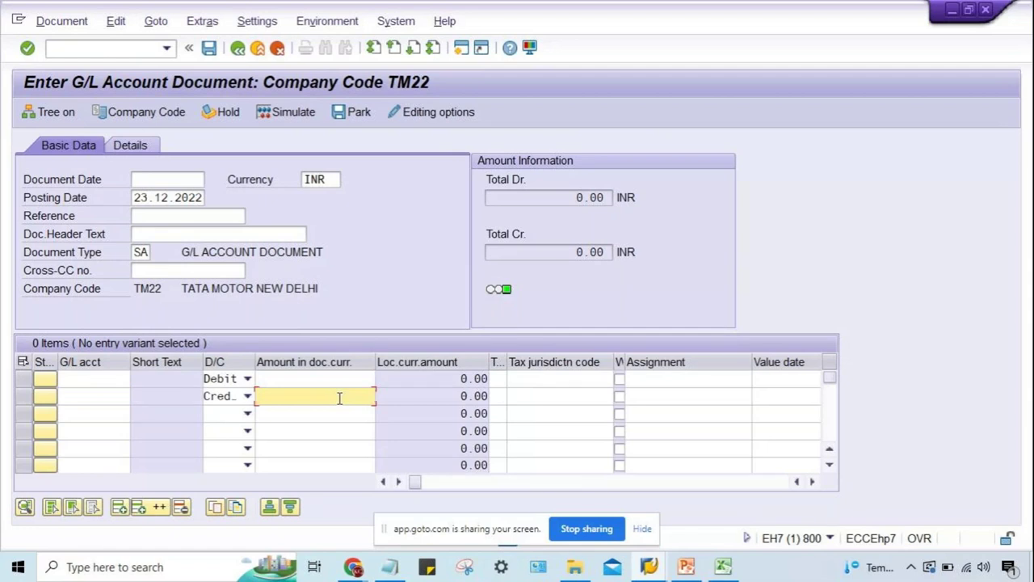
pyautogui.doubleClick(138, 252)
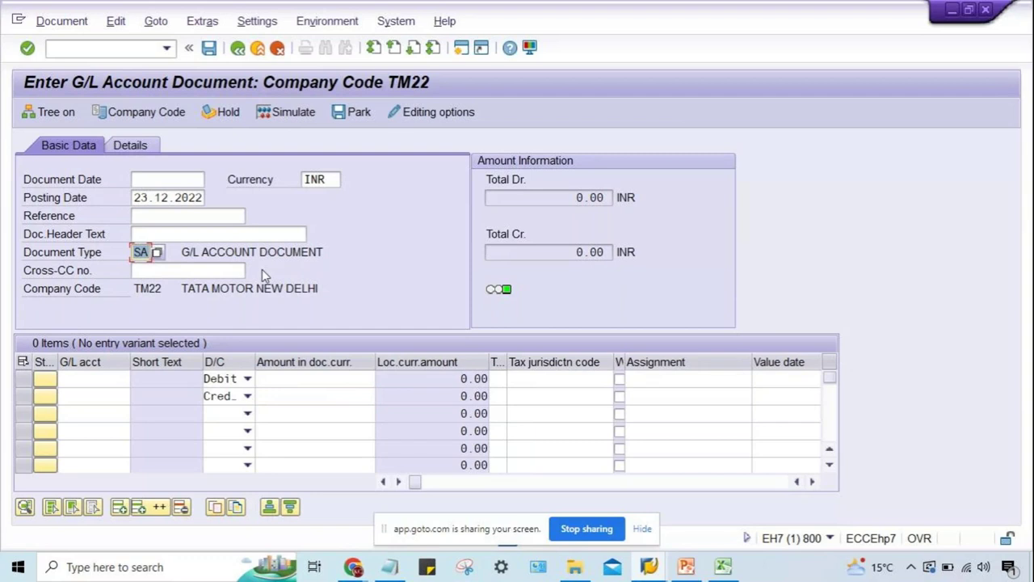
pyautogui.click(89, 49)
# Run OBA7, jump to document type SA and open its details (number range 01, reverse type AB).
pyautogui.write('/N')
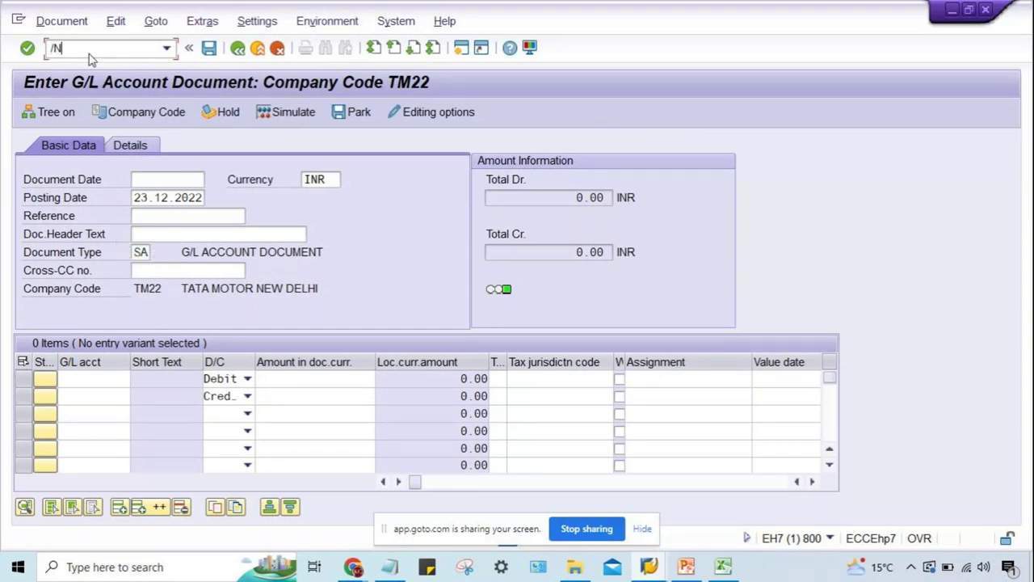
pyautogui.write('OBA7')
pyautogui.press('Return')
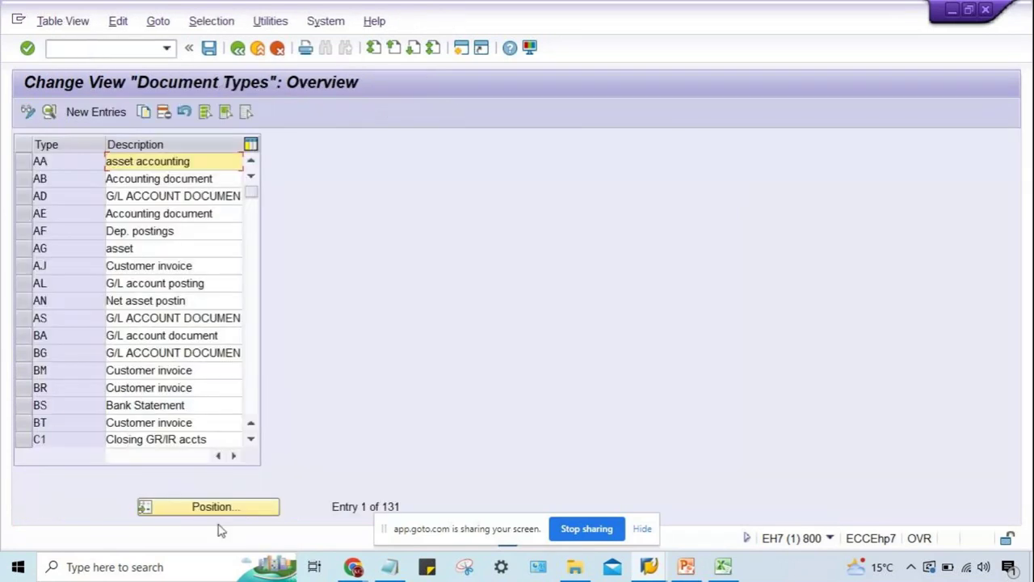
pyautogui.click(215, 515)
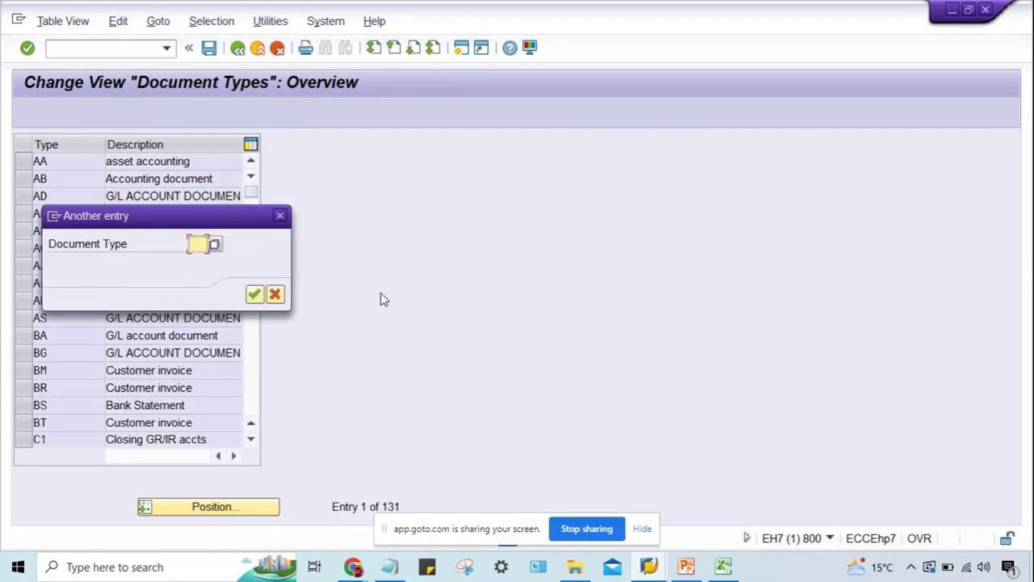
pyautogui.write('SA')
pyautogui.press('Return')
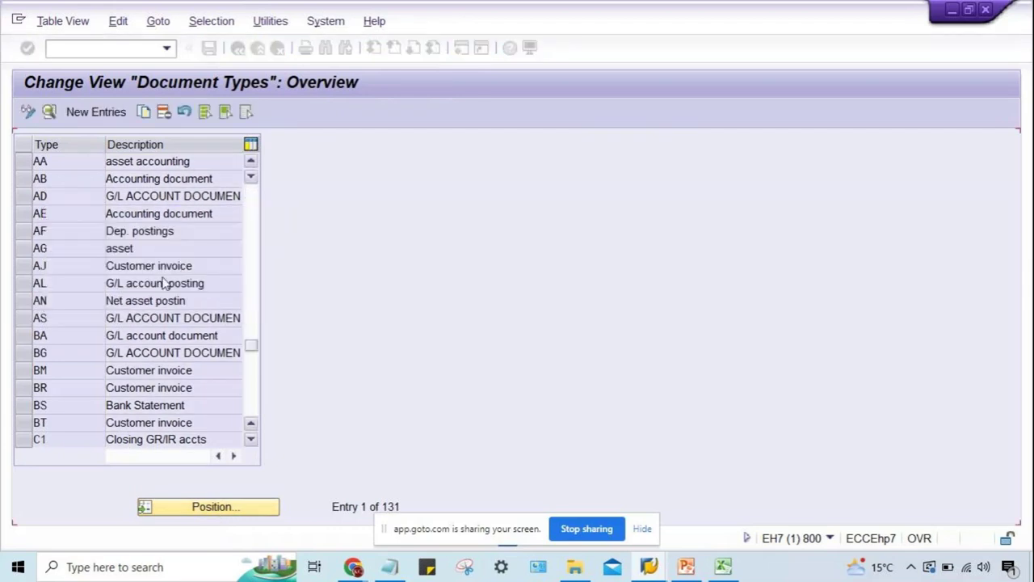
pyautogui.doubleClick(68, 161)
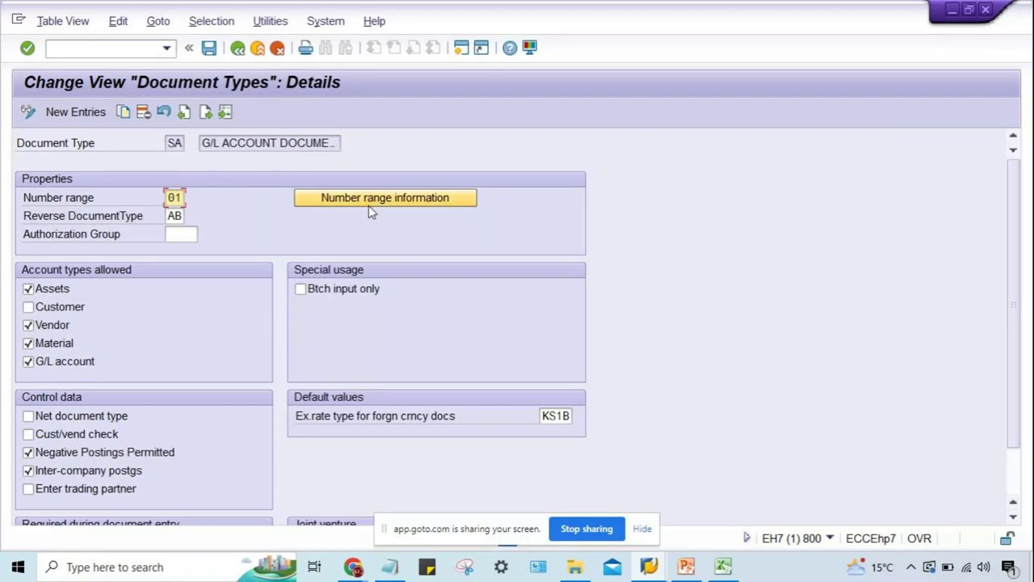
# Confirm the current transaction is OBA7, then open FBN1 accounting document number range maintenance.
pyautogui.click(831, 538)
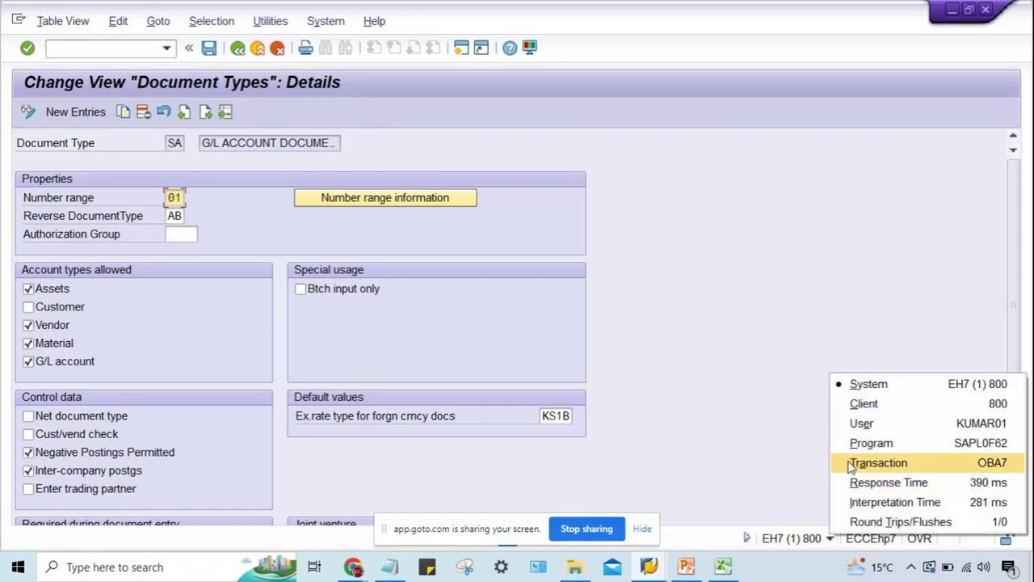
pyautogui.click(850, 467)
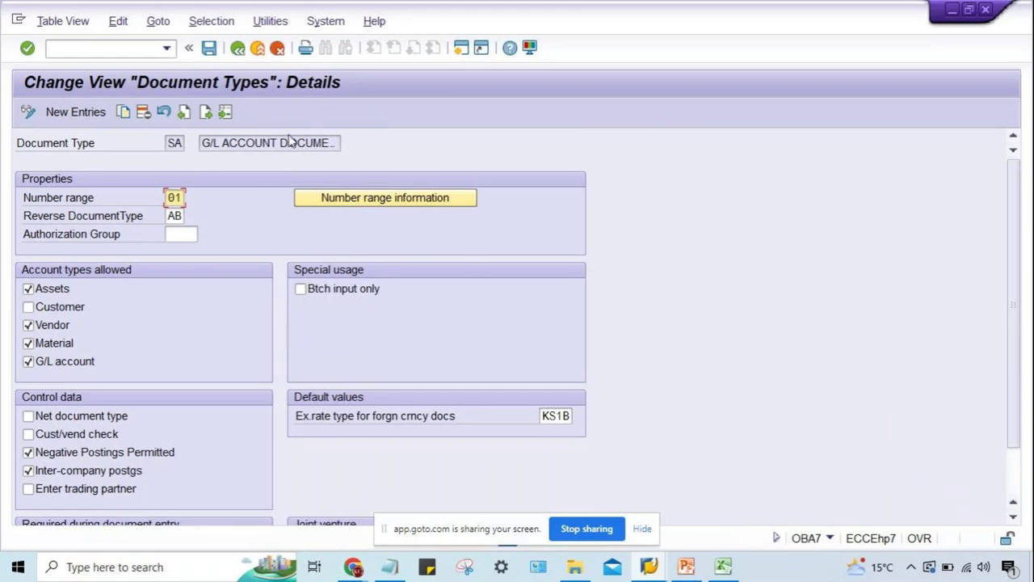
pyautogui.click(335, 206)
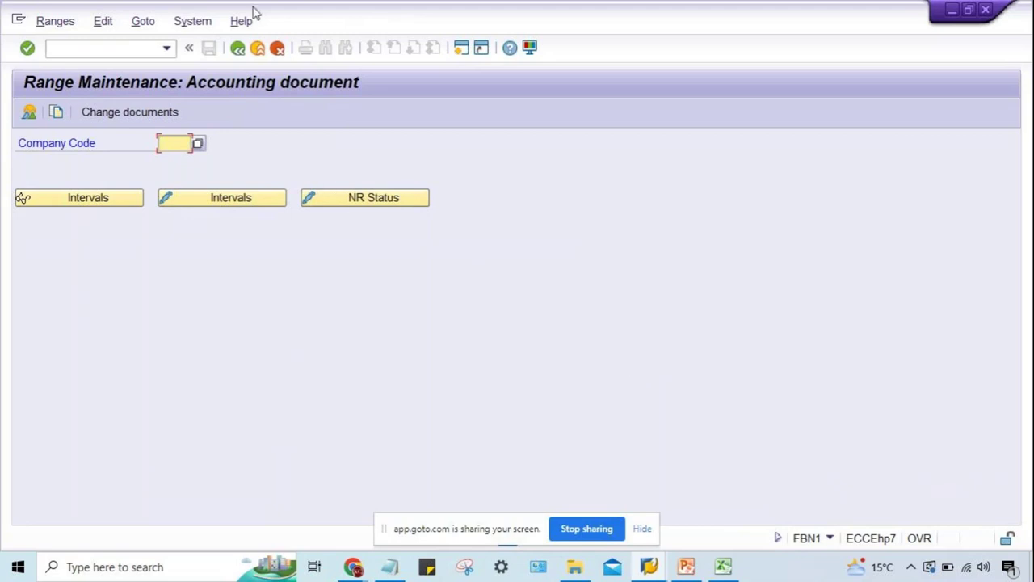
# Note SA's number range 01, then show the number range intervals for company code TM30.
pyautogui.click(236, 48)
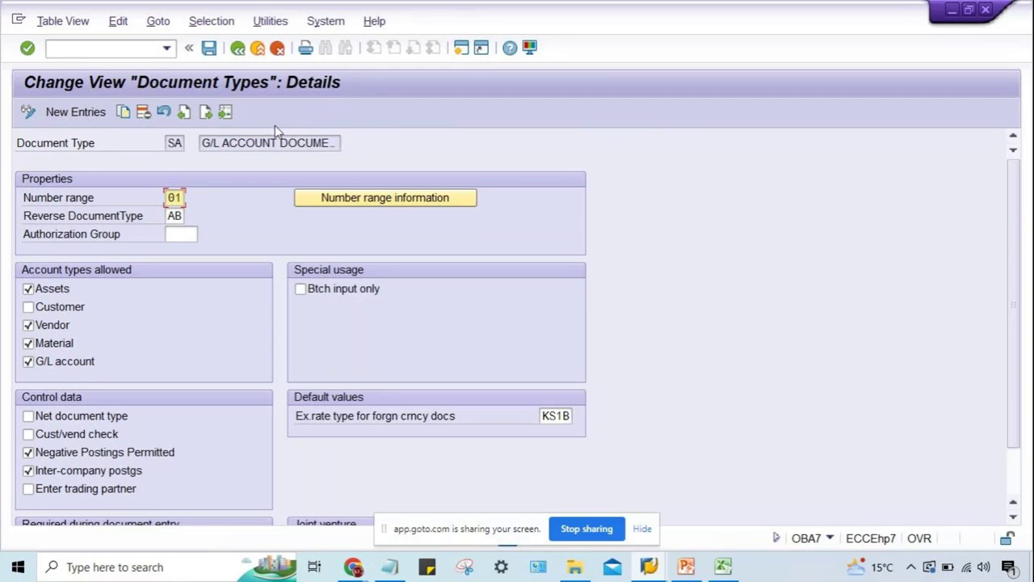
pyautogui.moveTo(165, 198); pyautogui.dragTo(194, 198)
pyautogui.click(384, 200)
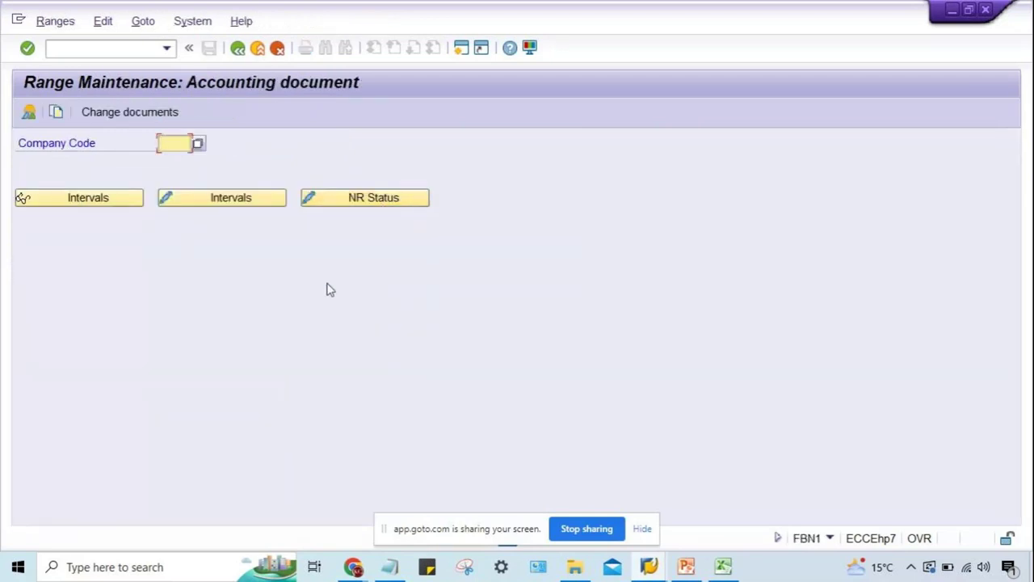
pyautogui.write('TM3')
pyautogui.write('0')
pyautogui.click(183, 207)
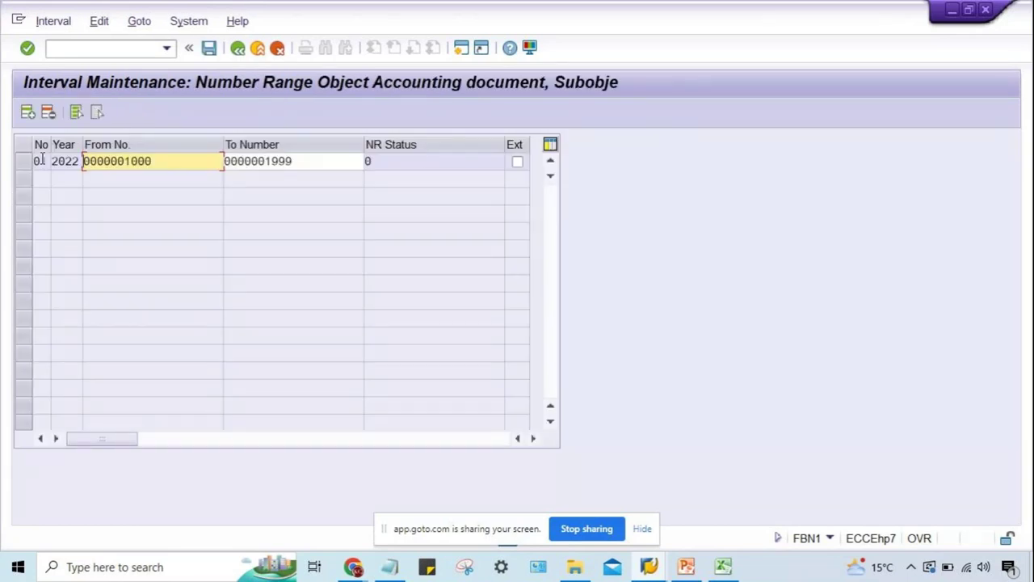
# Point out interval 01's 1000–1999 range for 2022, then switch to the Excel TM30 sheet.
pyautogui.click(42, 161)
pyautogui.moveTo(125, 161); pyautogui.dragTo(151, 162)
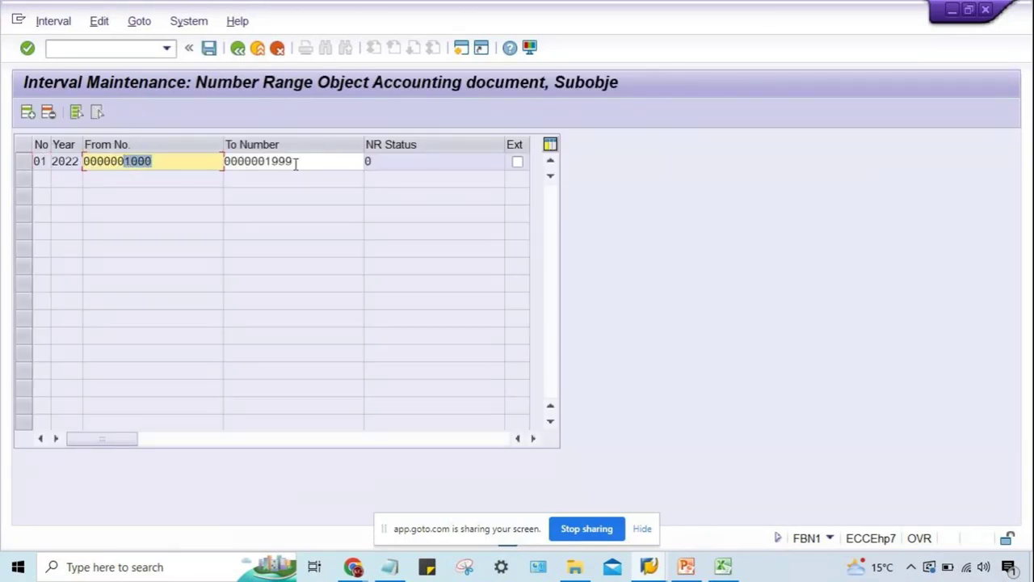
pyautogui.moveTo(295, 161); pyautogui.dragTo(269, 168)
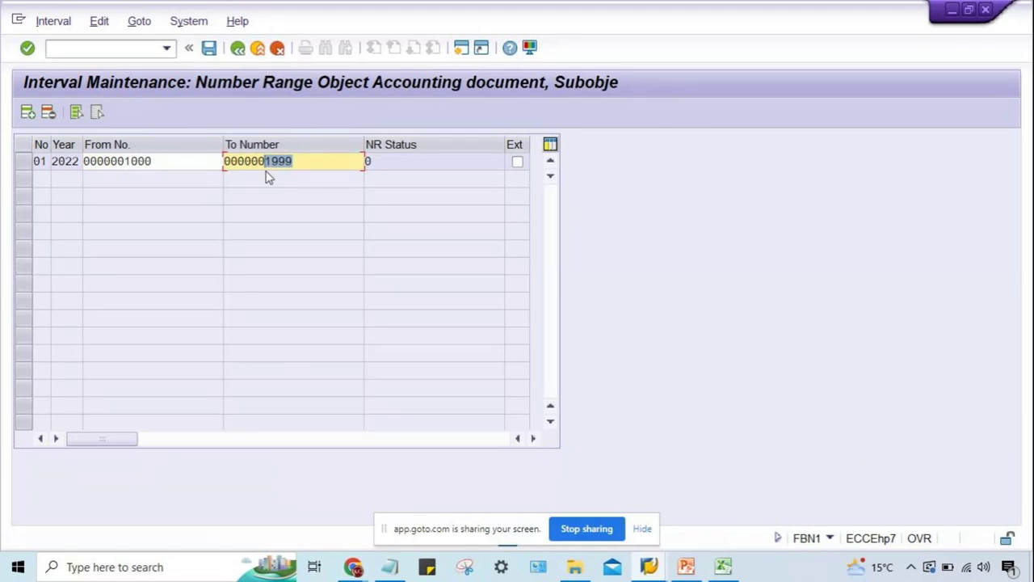
pyautogui.click(191, 161)
pyautogui.click(309, 166)
pyautogui.click(182, 170)
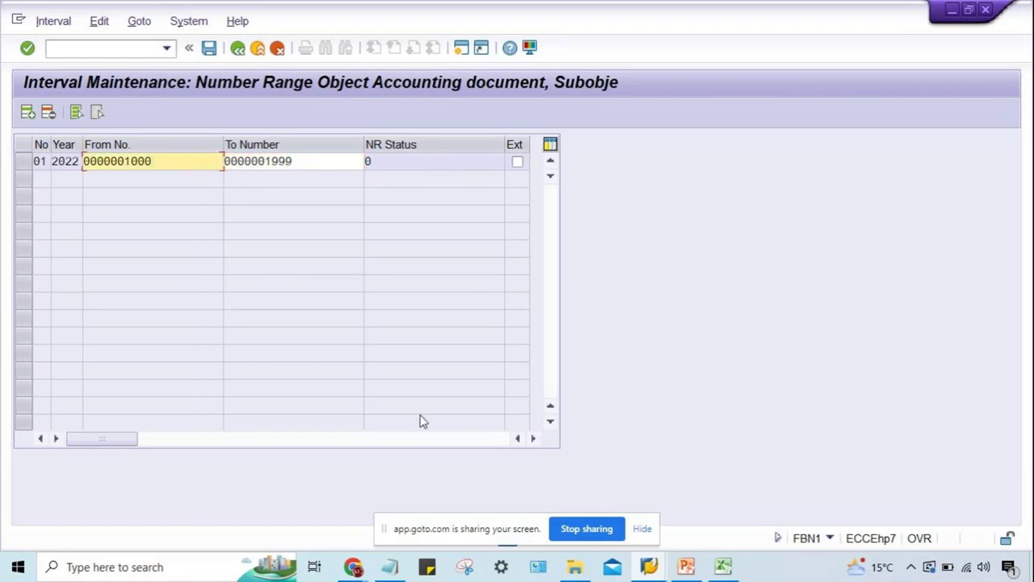
pyautogui.click(712, 570)
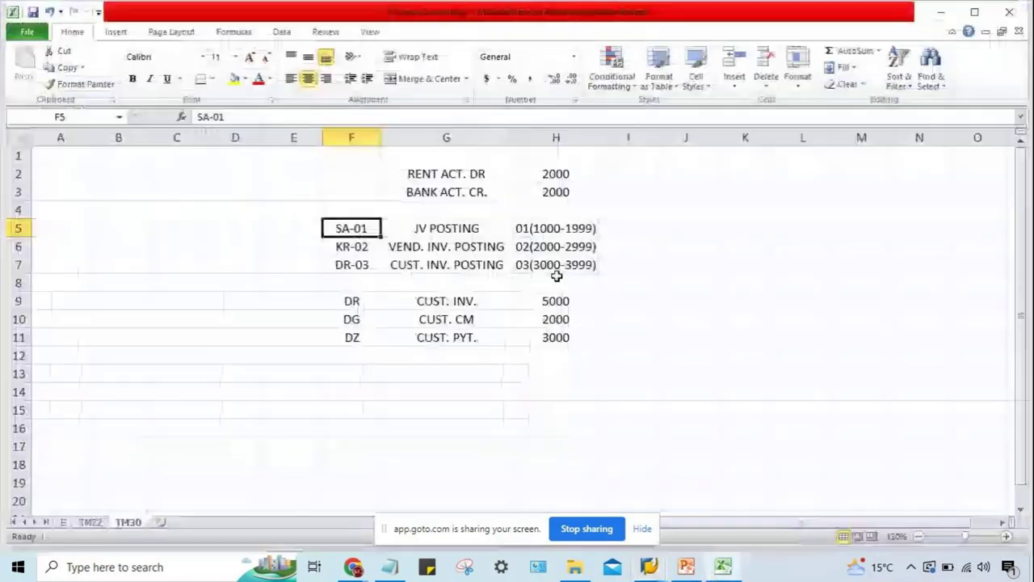
pyautogui.click(477, 231)
pyautogui.click(583, 229)
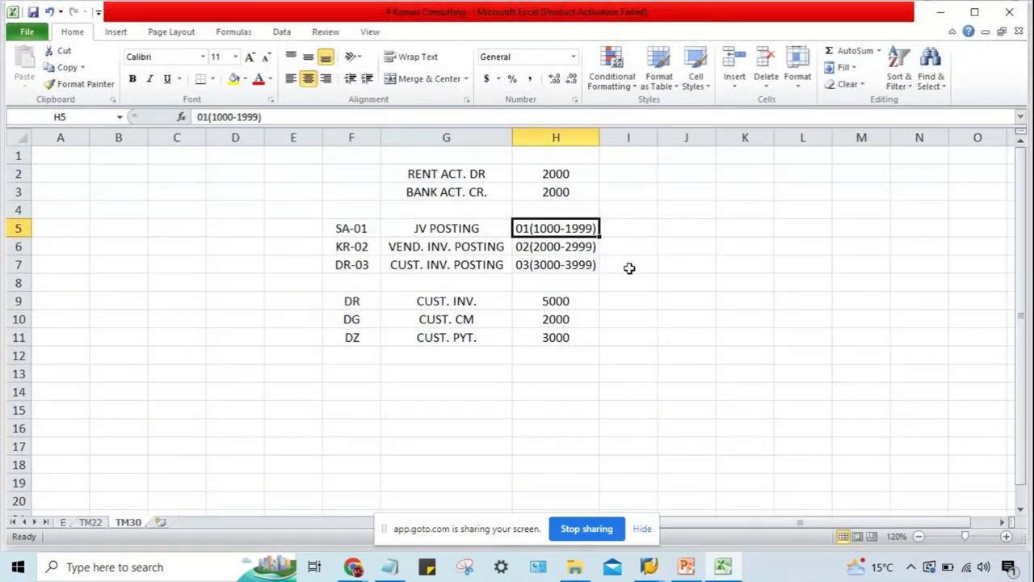
pyautogui.click(642, 227)
pyautogui.write('1000')
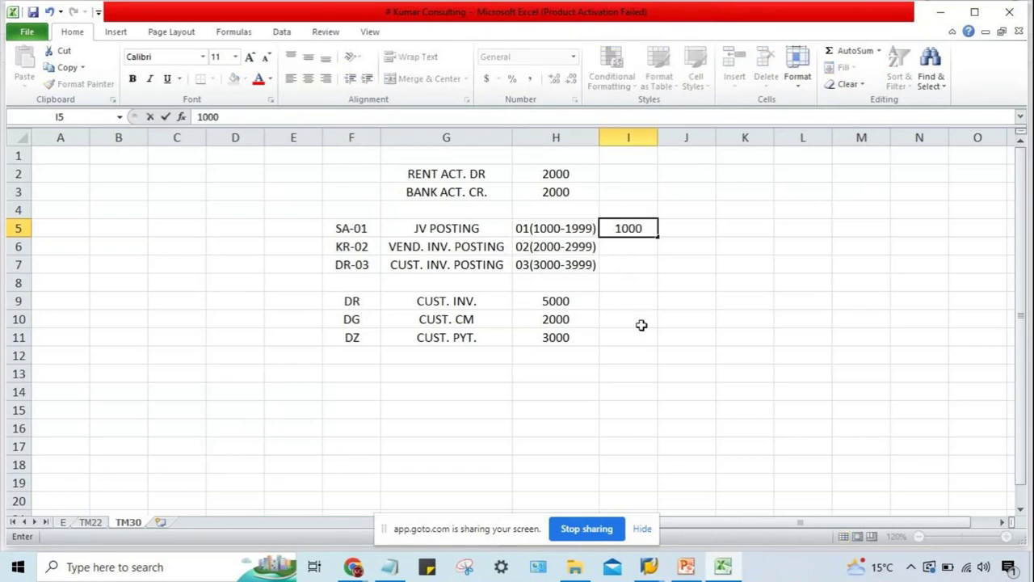
pyautogui.press('Return')
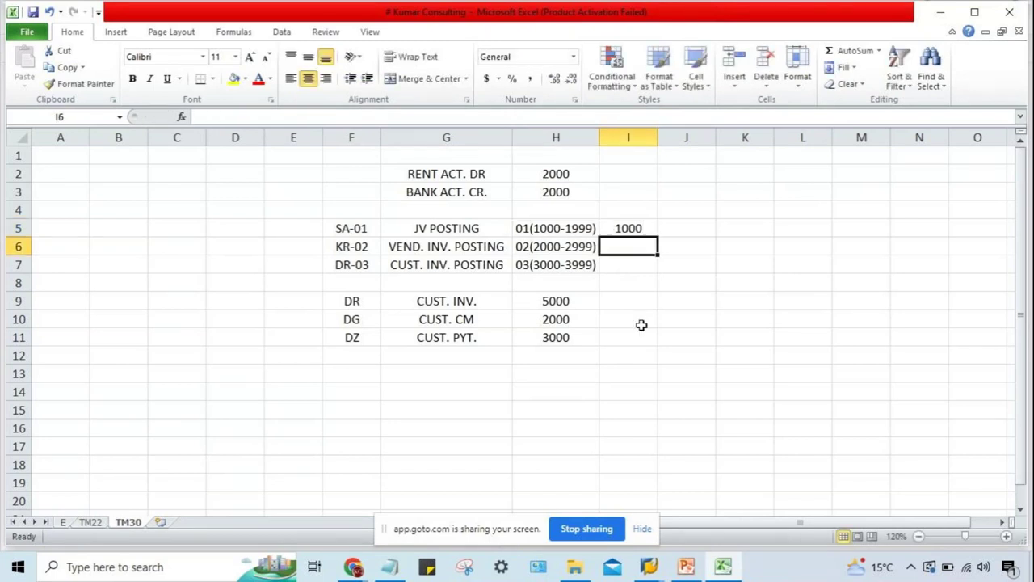
pyautogui.press('Up')
pyautogui.write('1001')
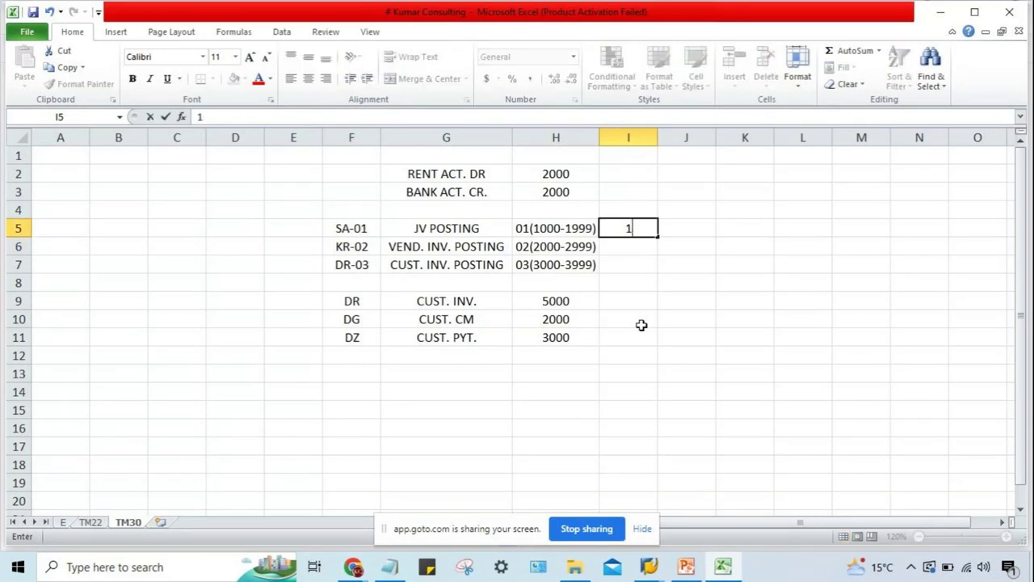
pyautogui.press('Return')
pyautogui.press('Up')
pyautogui.write('1002')
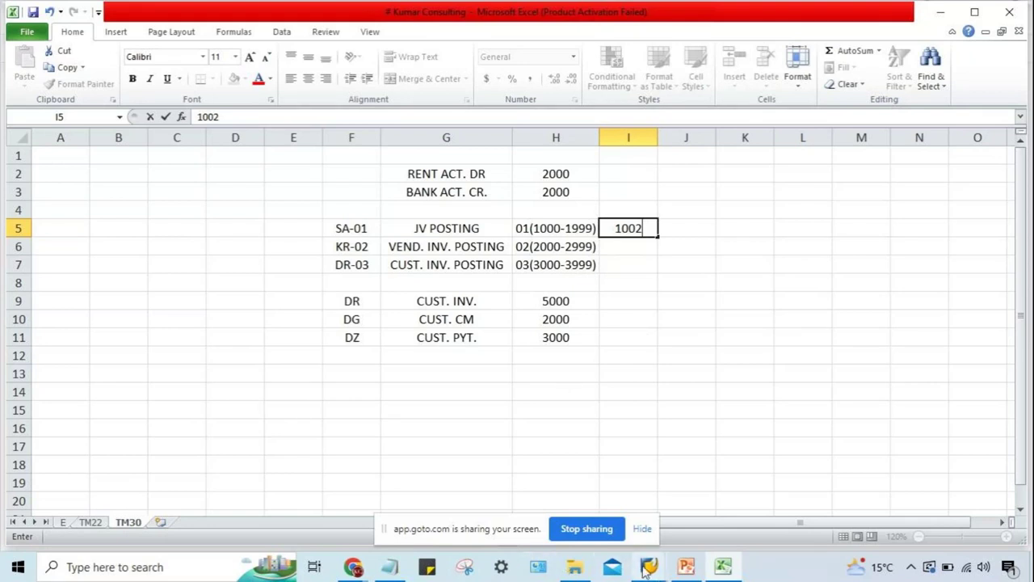
# Return to FBN1 interval maintenance and point out range 01's current number status of 0.
pyautogui.moveTo(646, 569)
pyautogui.click(709, 512)
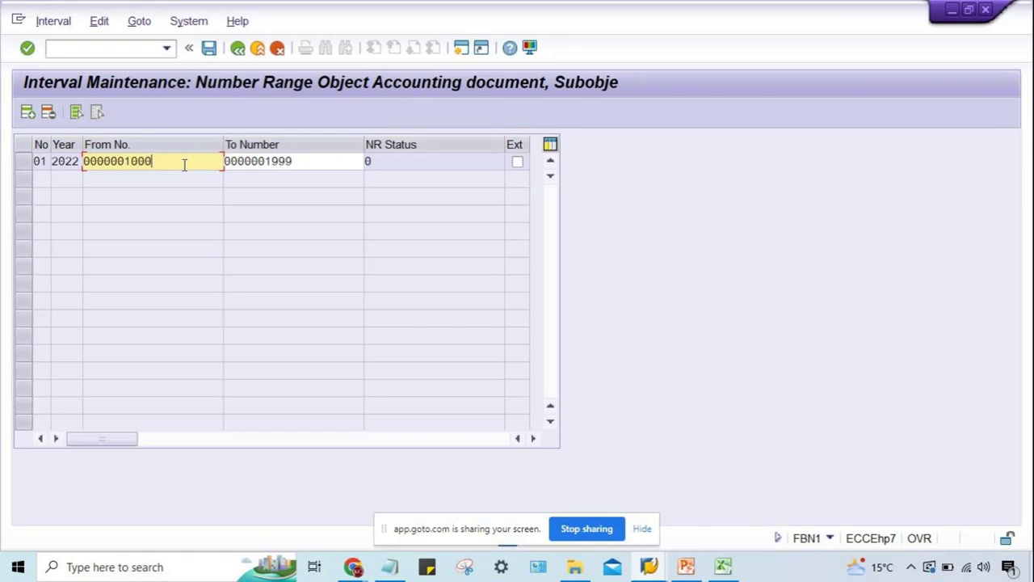
pyautogui.click(404, 165)
pyautogui.moveTo(388, 165); pyautogui.dragTo(361, 168)
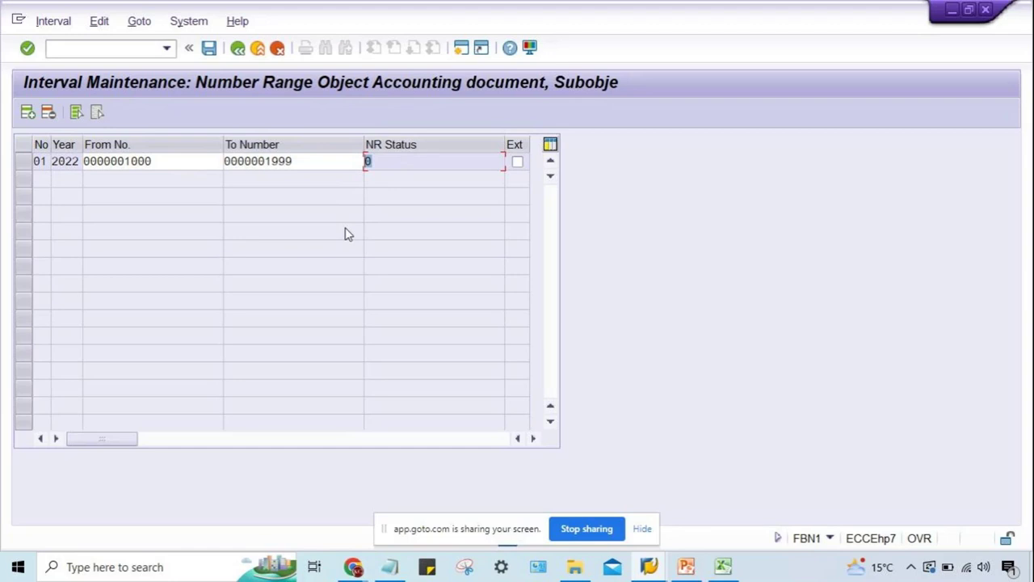
pyautogui.click(388, 159)
pyautogui.click(304, 167)
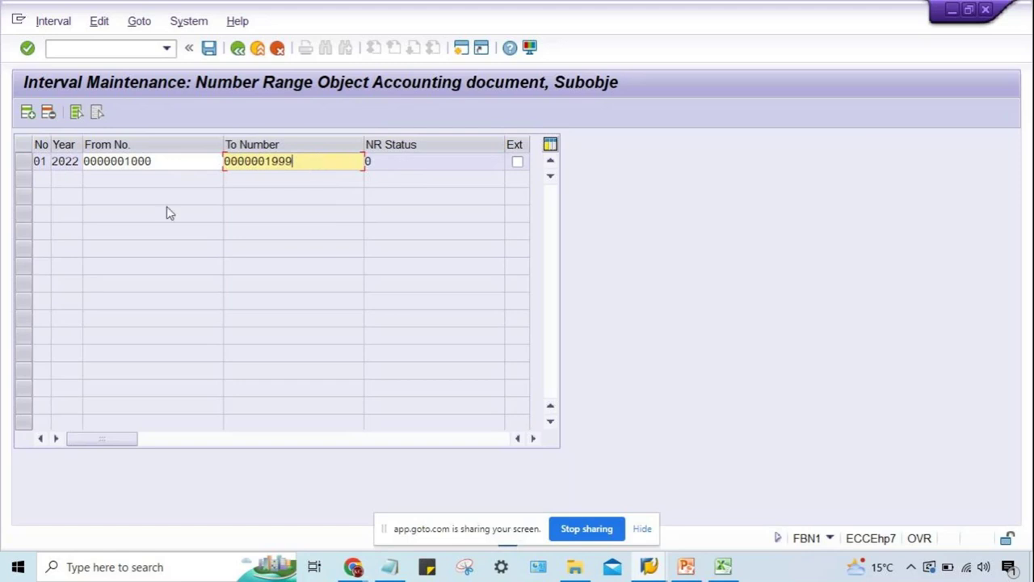
pyautogui.click(37, 160)
pyautogui.doubleClick(37, 160)
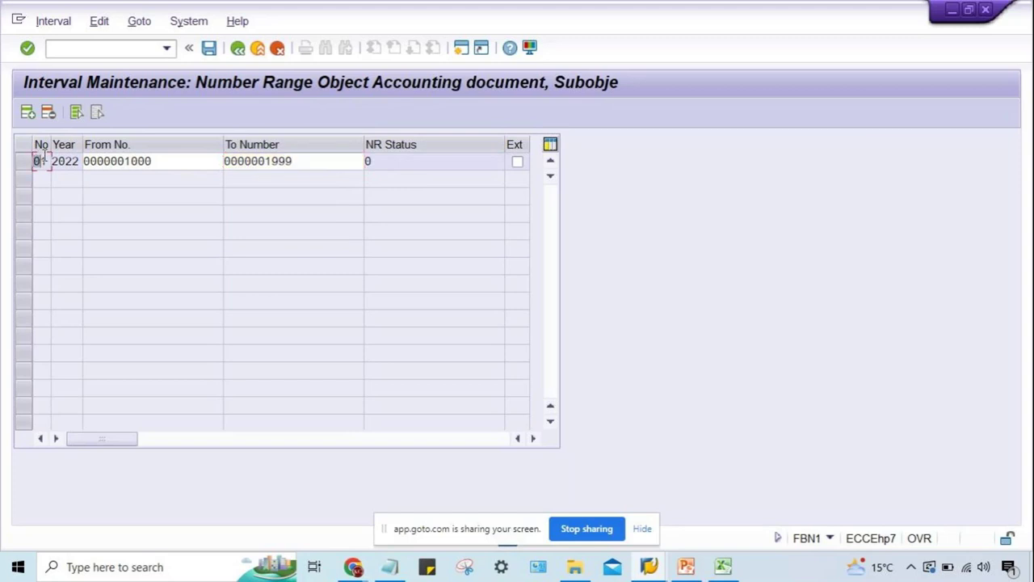
pyautogui.click(170, 162)
pyautogui.moveTo(166, 161); pyautogui.dragTo(129, 166)
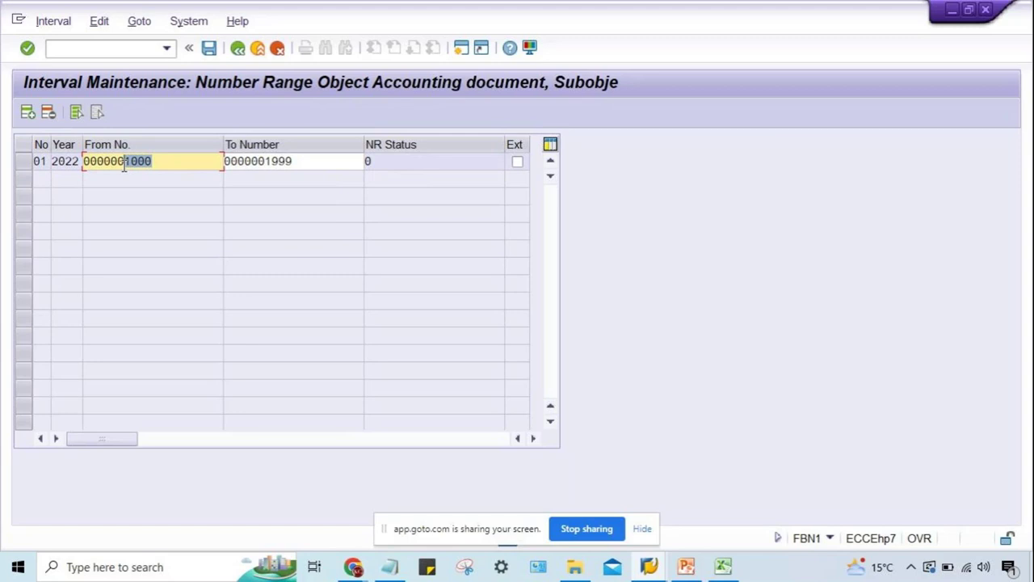
pyautogui.moveTo(302, 161); pyautogui.dragTo(265, 165)
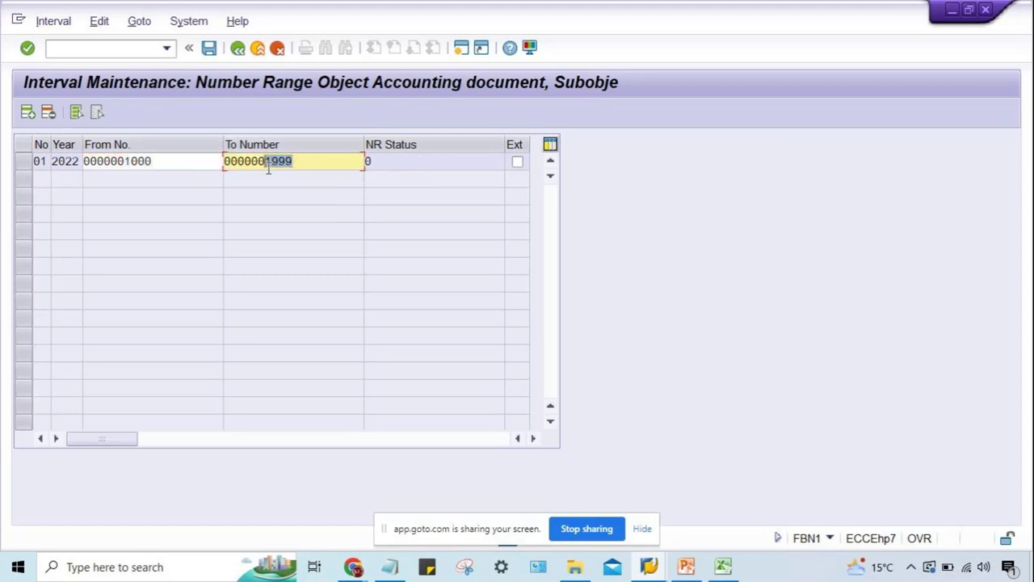
pyautogui.click(367, 163)
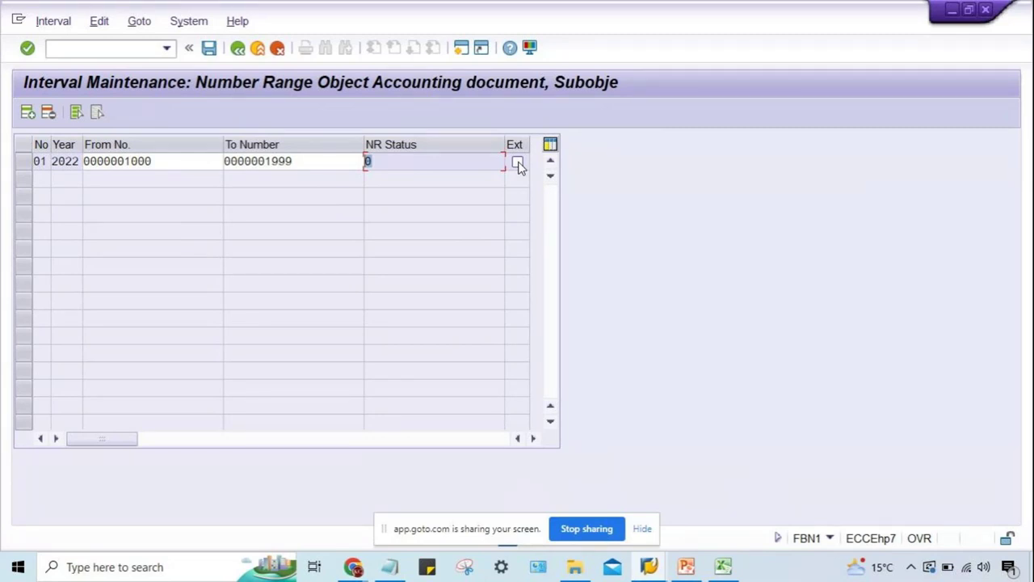
pyautogui.click(324, 165)
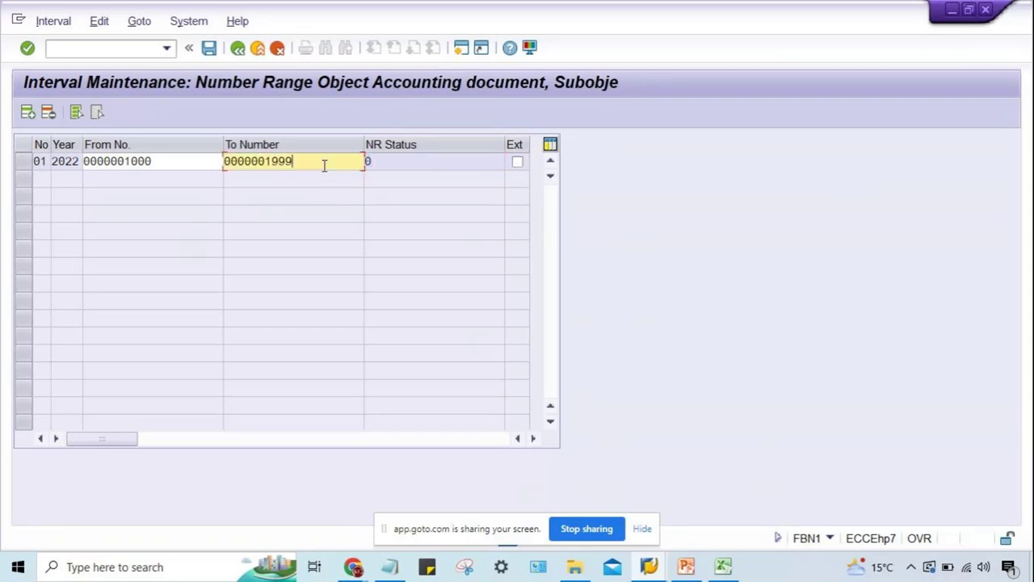
# Highlight interval 01's 1000 start and 1999 end, then return to PowerPoint slide 6 on FBN1 and OBA7.
pyautogui.click(185, 162)
pyautogui.click(147, 166)
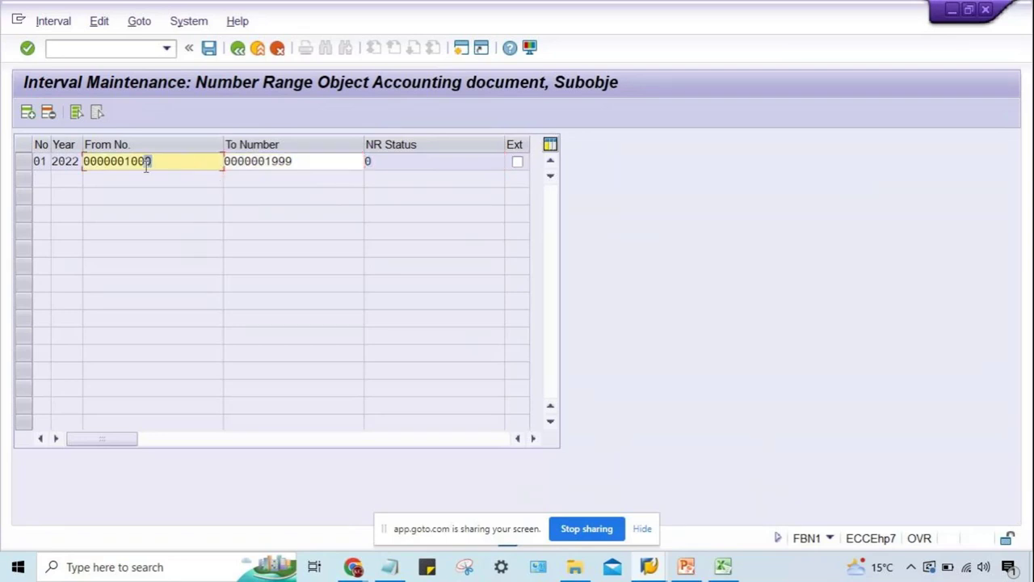
pyautogui.moveTo(146, 166); pyautogui.dragTo(126, 171)
pyautogui.click(311, 163)
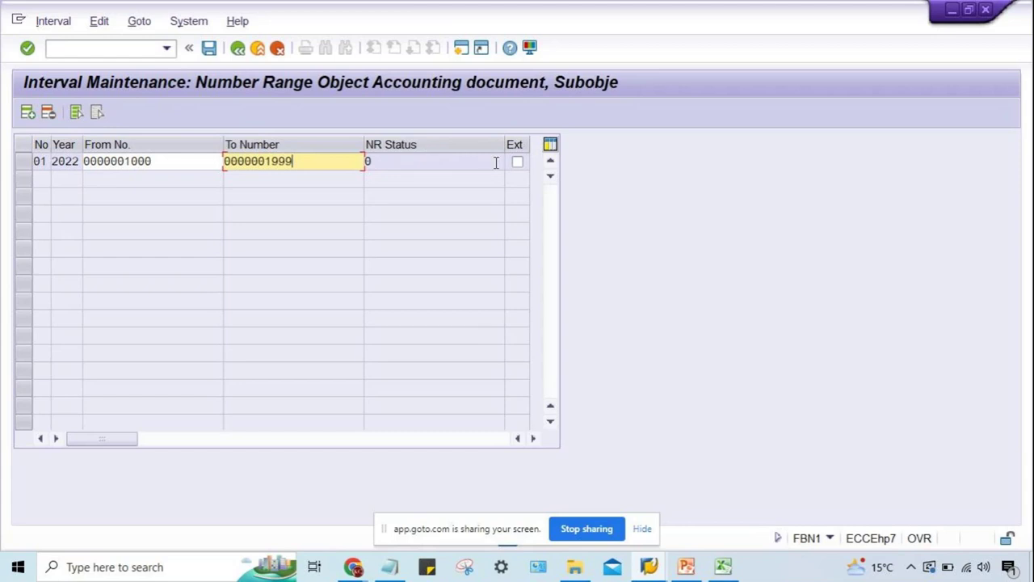
pyautogui.press('Tab')
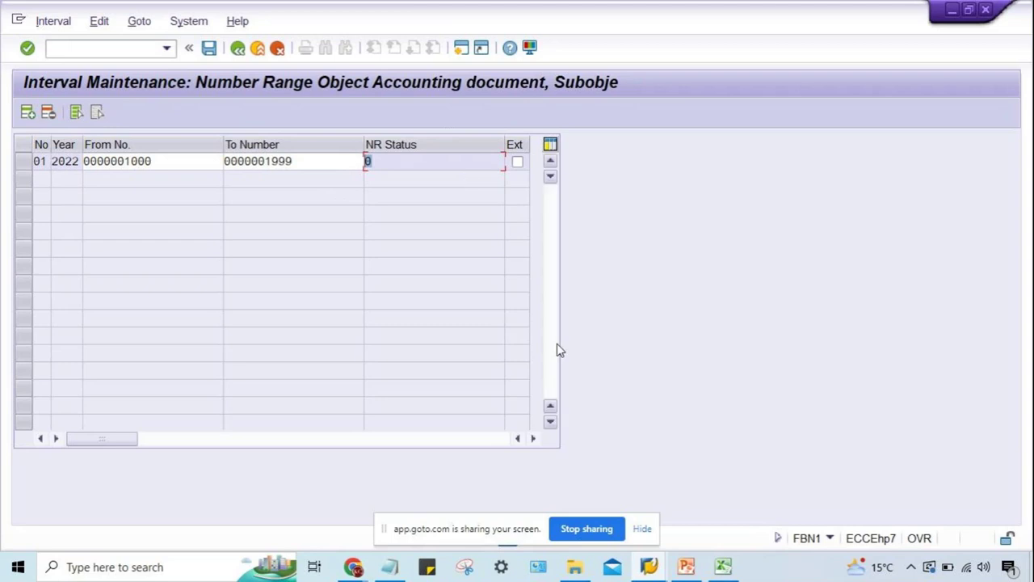
pyautogui.moveTo(686, 566)
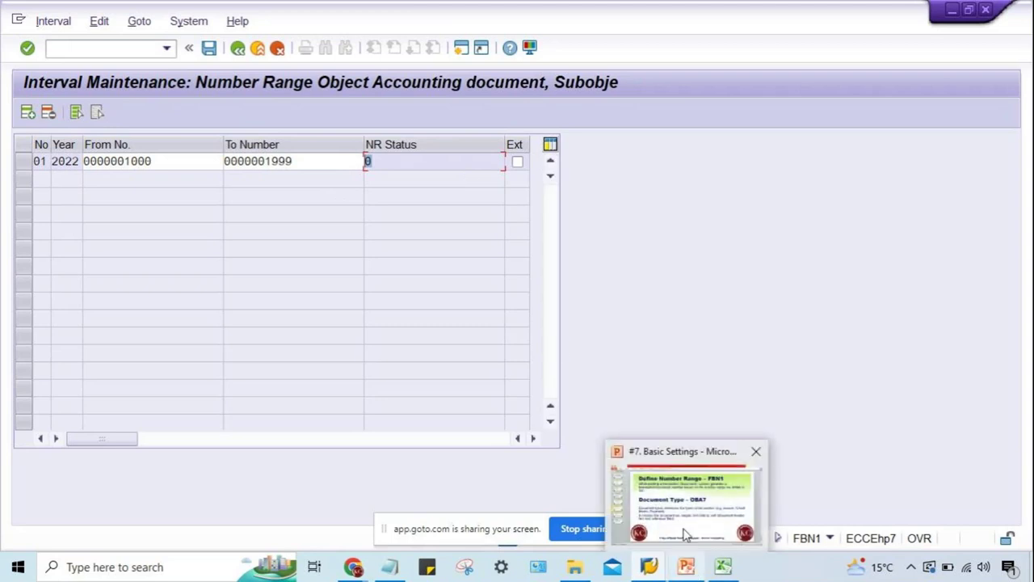
pyautogui.click(686, 534)
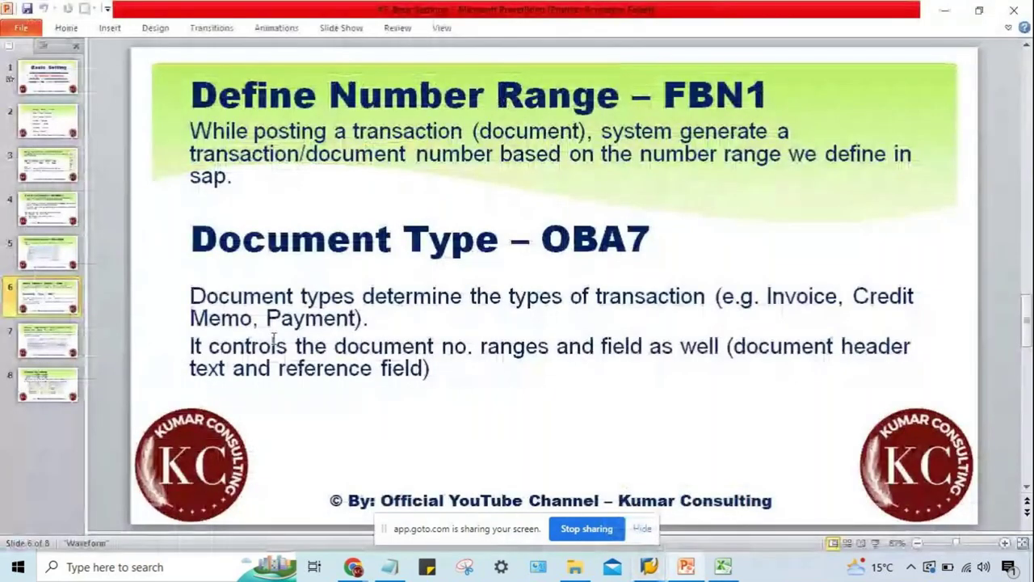